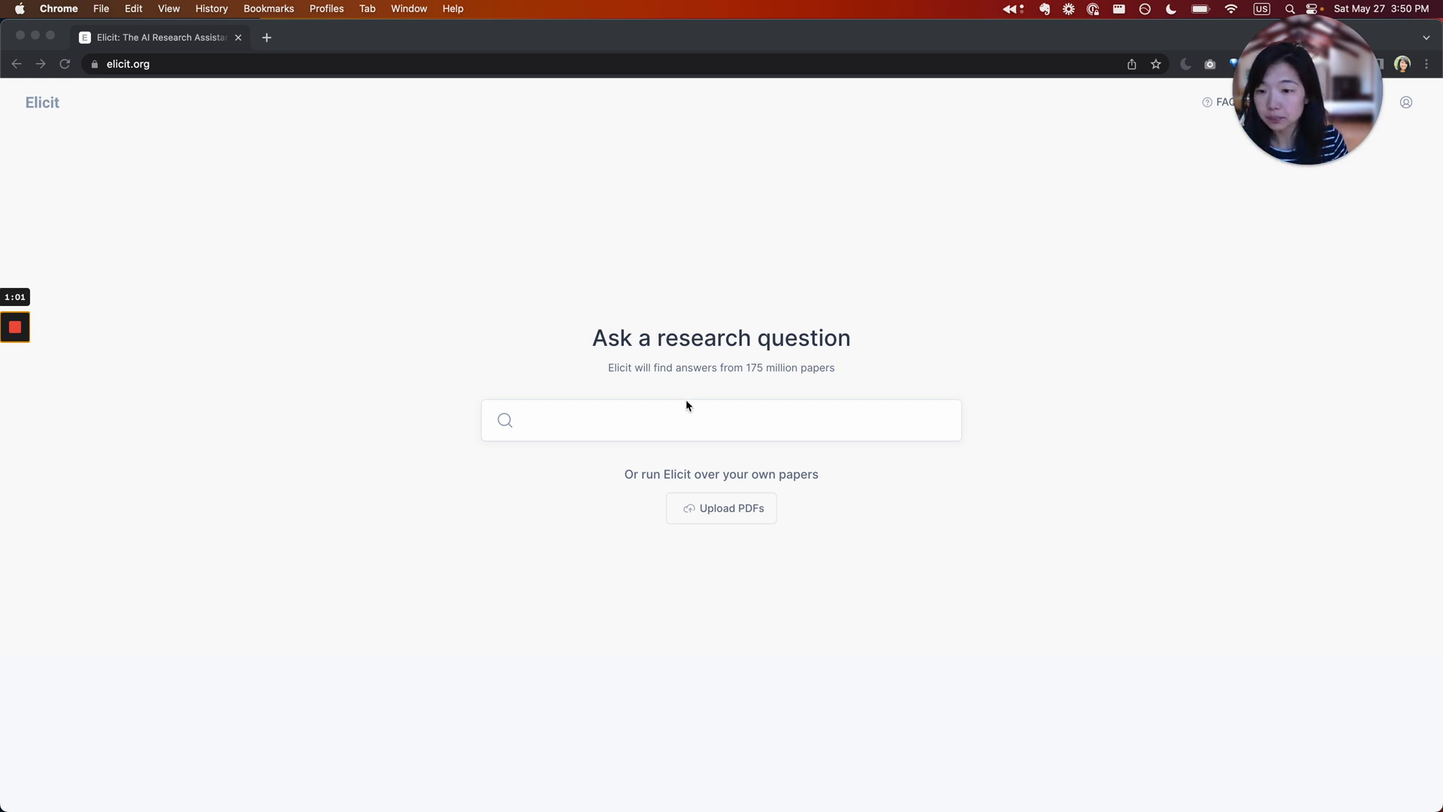
Enter 'creatine supplements' in the search box and brainstorm research questions about it.
left_click(619, 413)
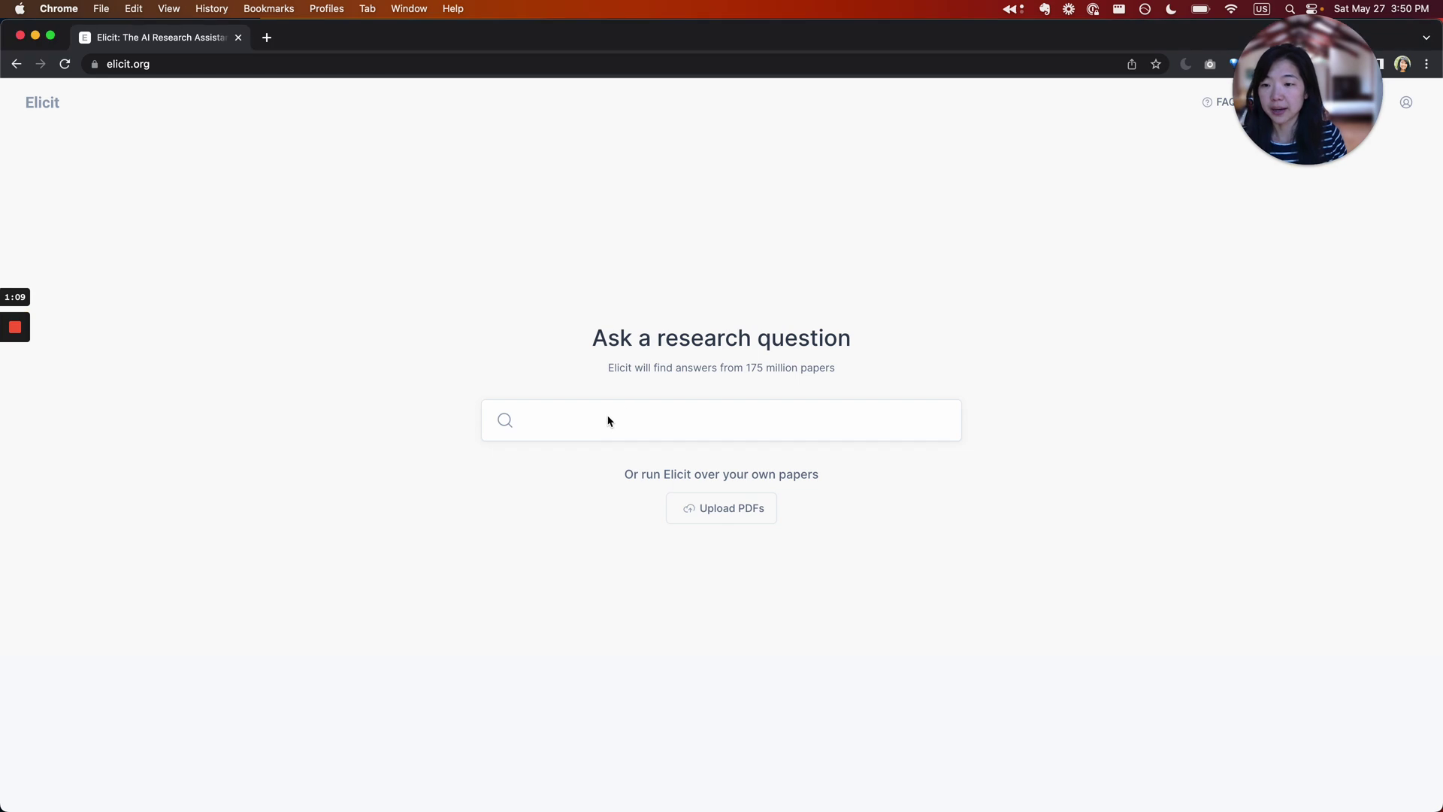
type("creatine supplements")
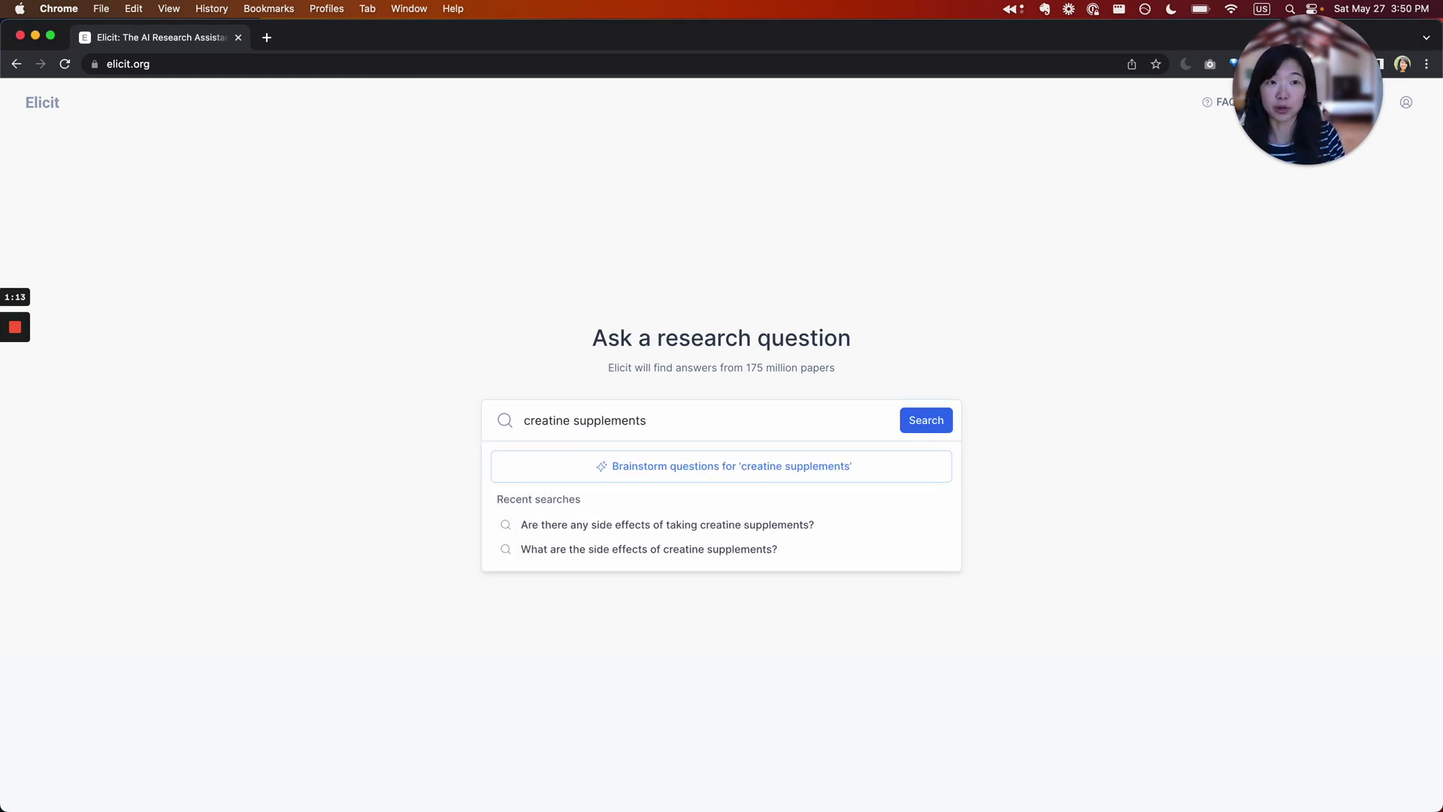
left_click(644, 466)
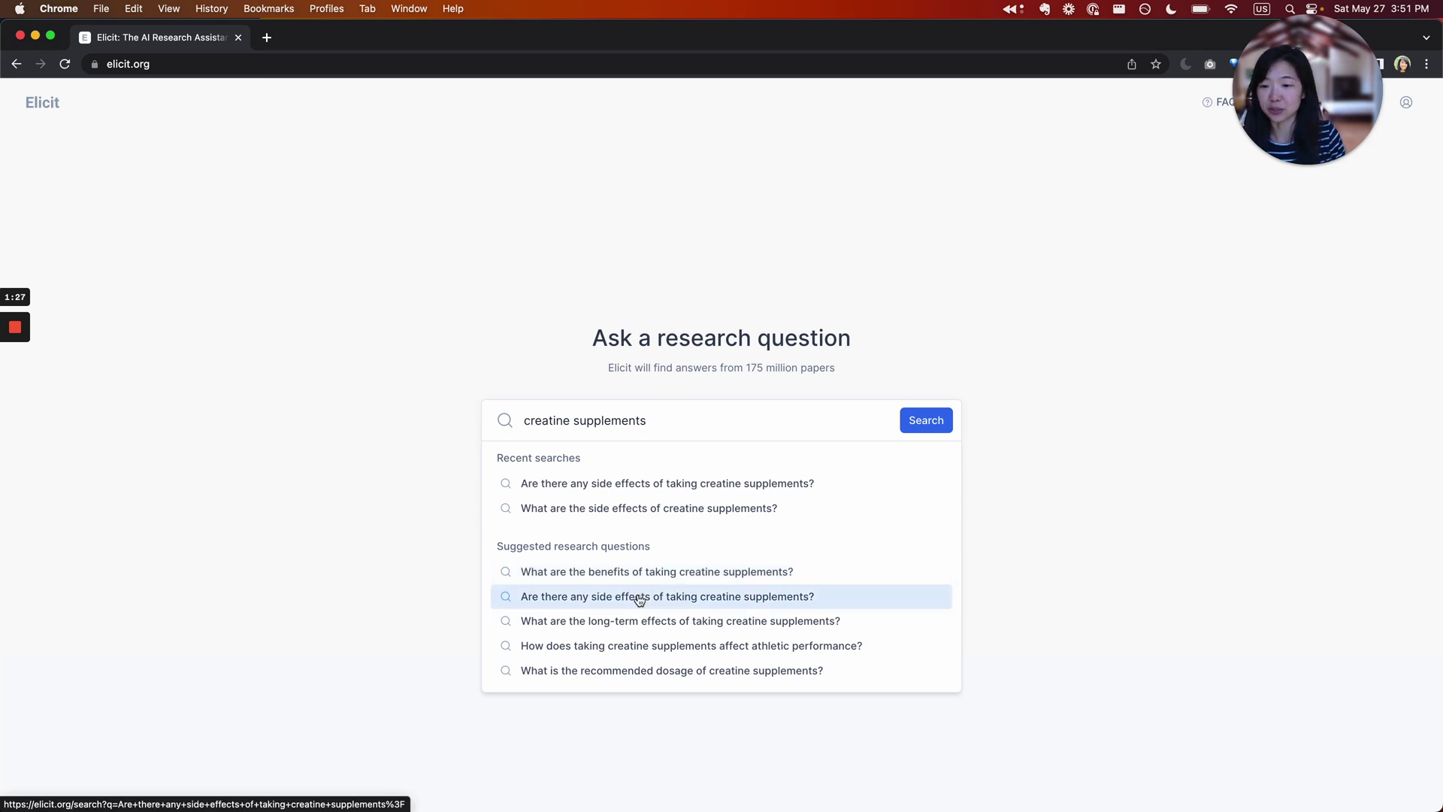
Run the question 'Are there any side effects of taking creatine supplements?' and look over the results.
left_click(639, 597)
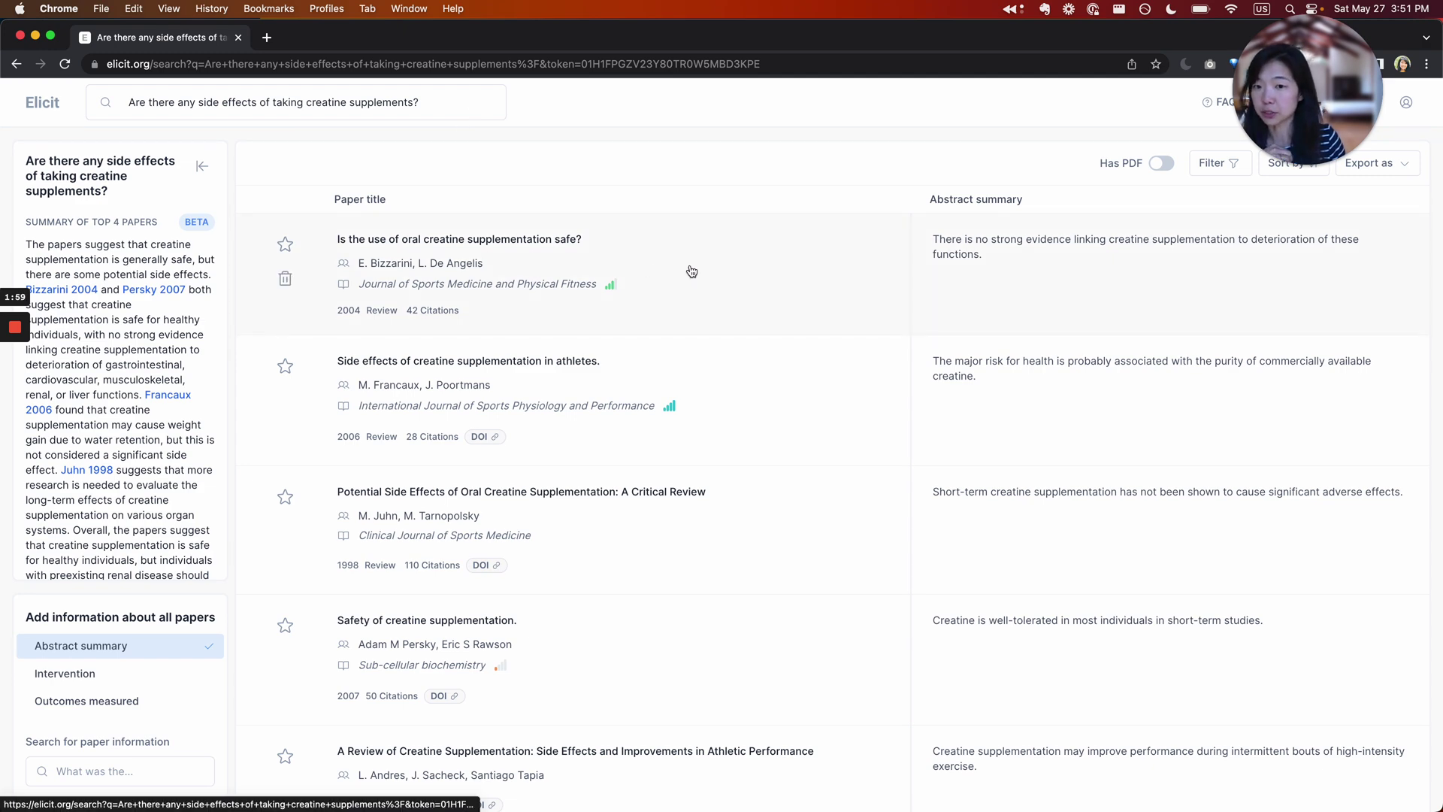
scroll(661, 571, "down", 3)
scroll(663, 571, "up", 3)
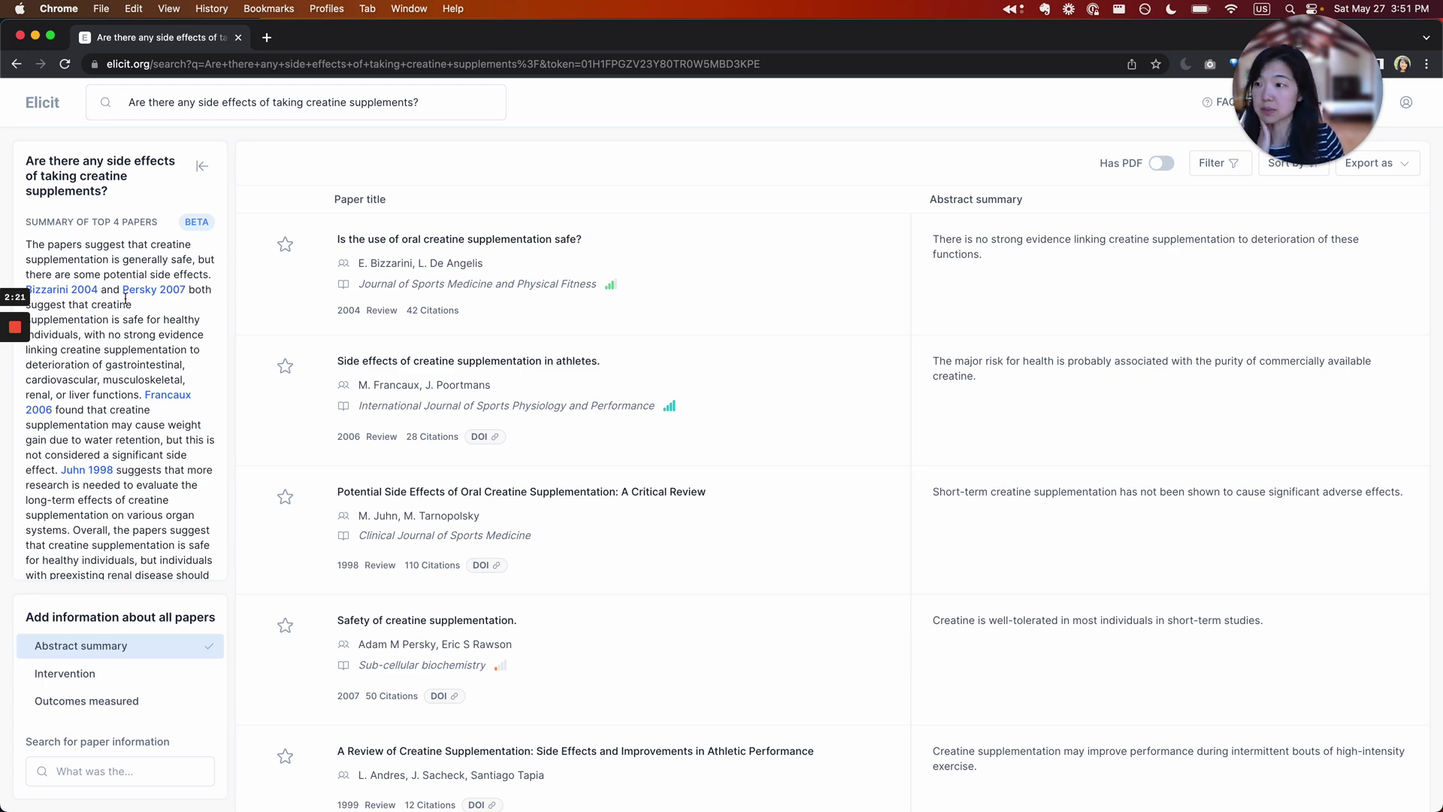
left_click(62, 292)
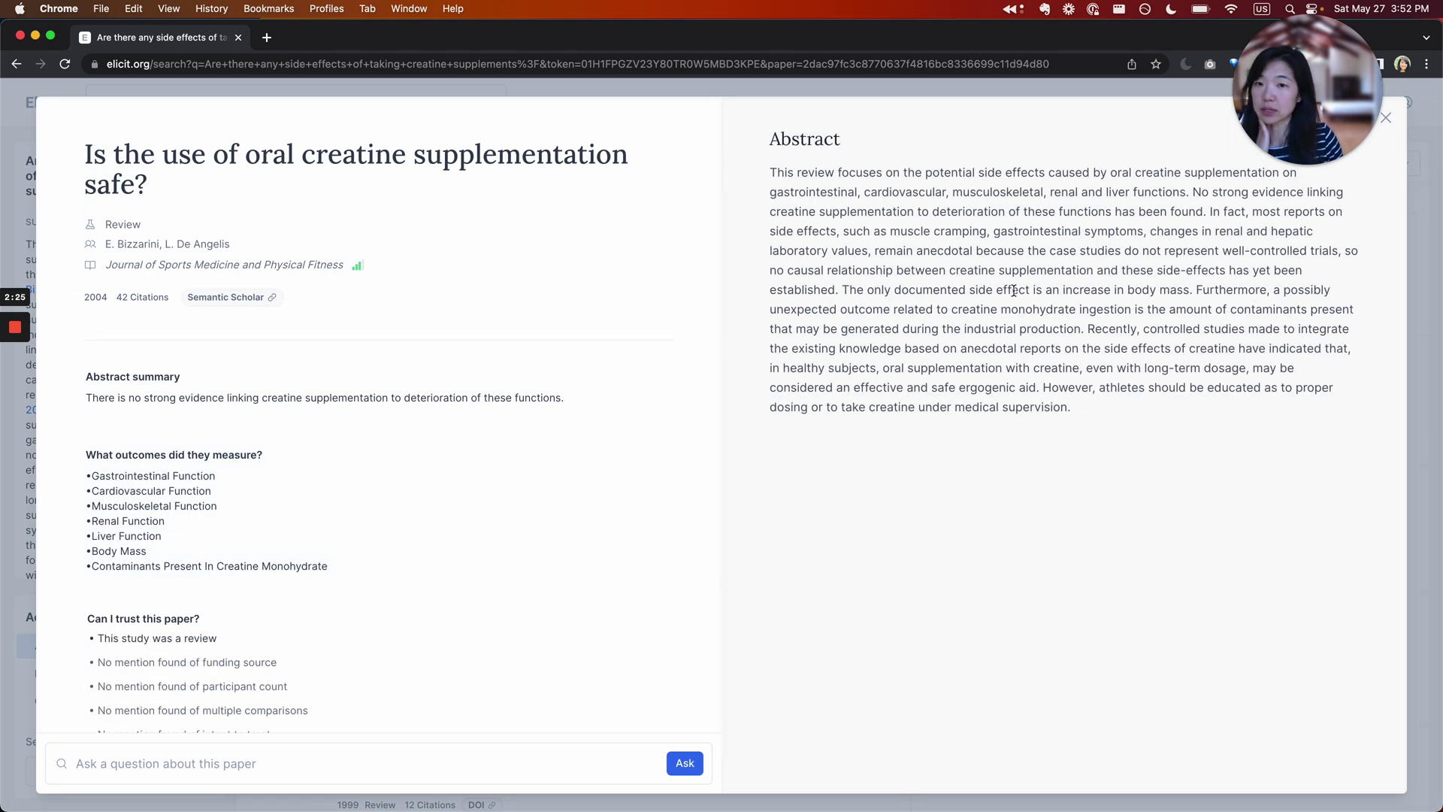
left_click(30, 263)
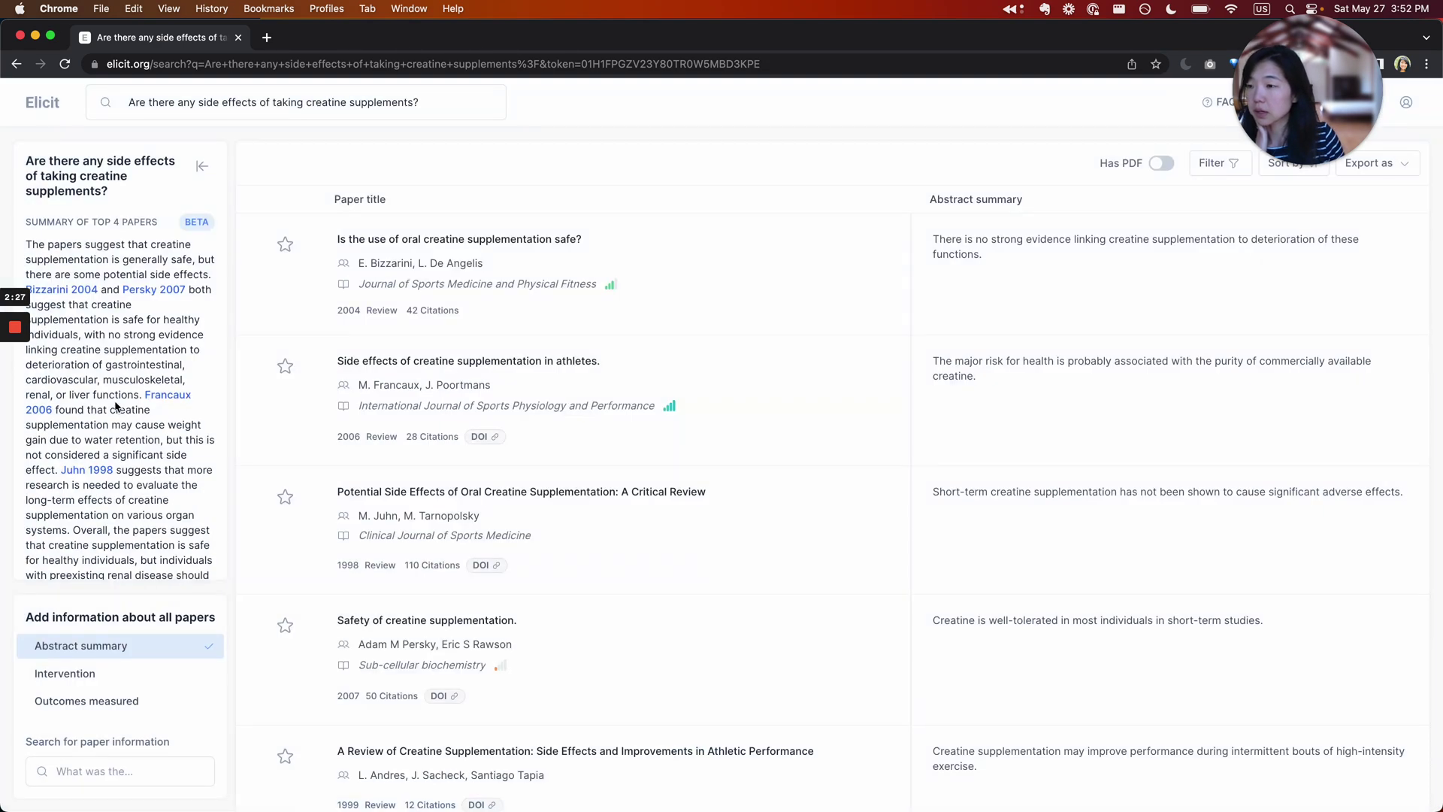
scroll(116, 406, "down", 3)
scroll(105, 301, "up", 4)
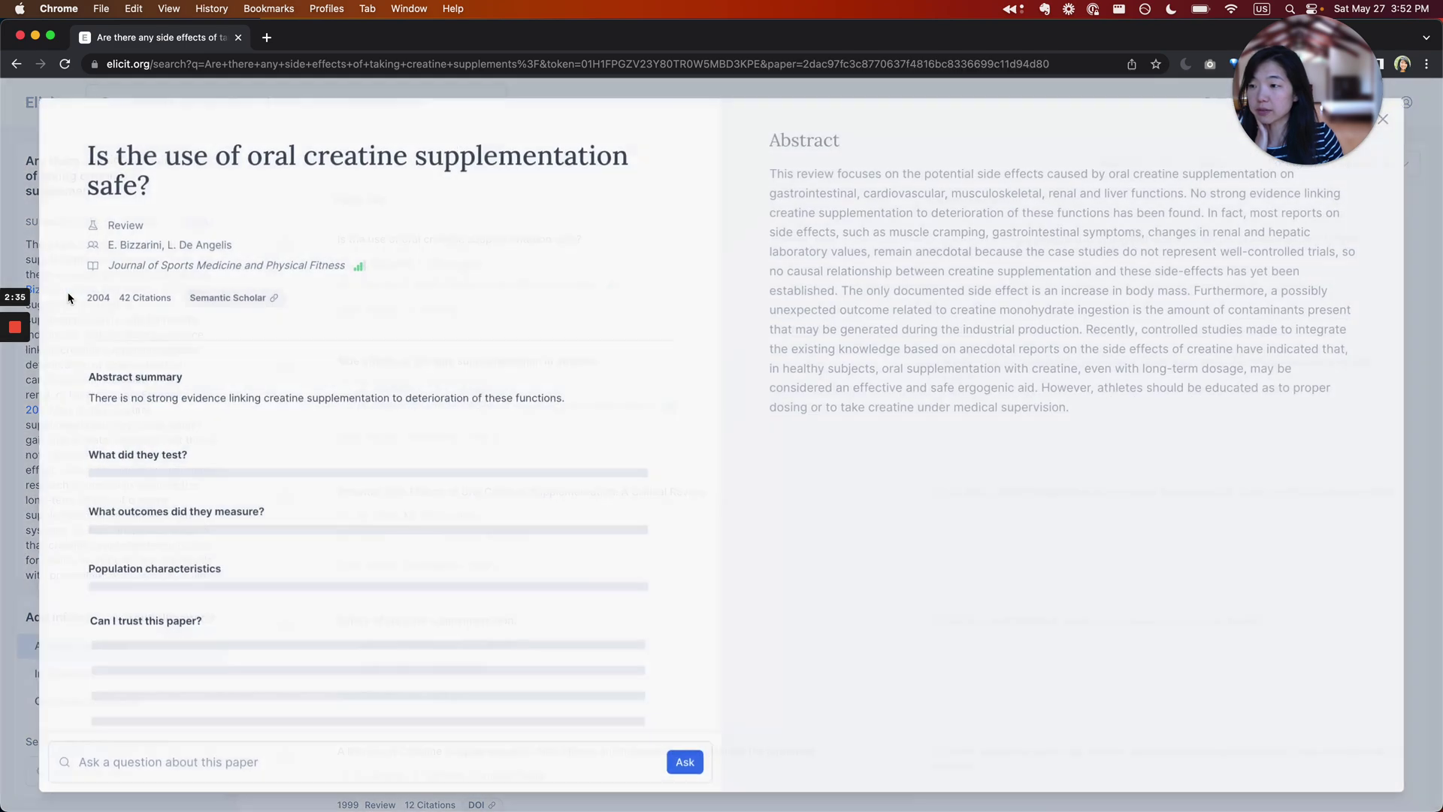
left_click(74, 290)
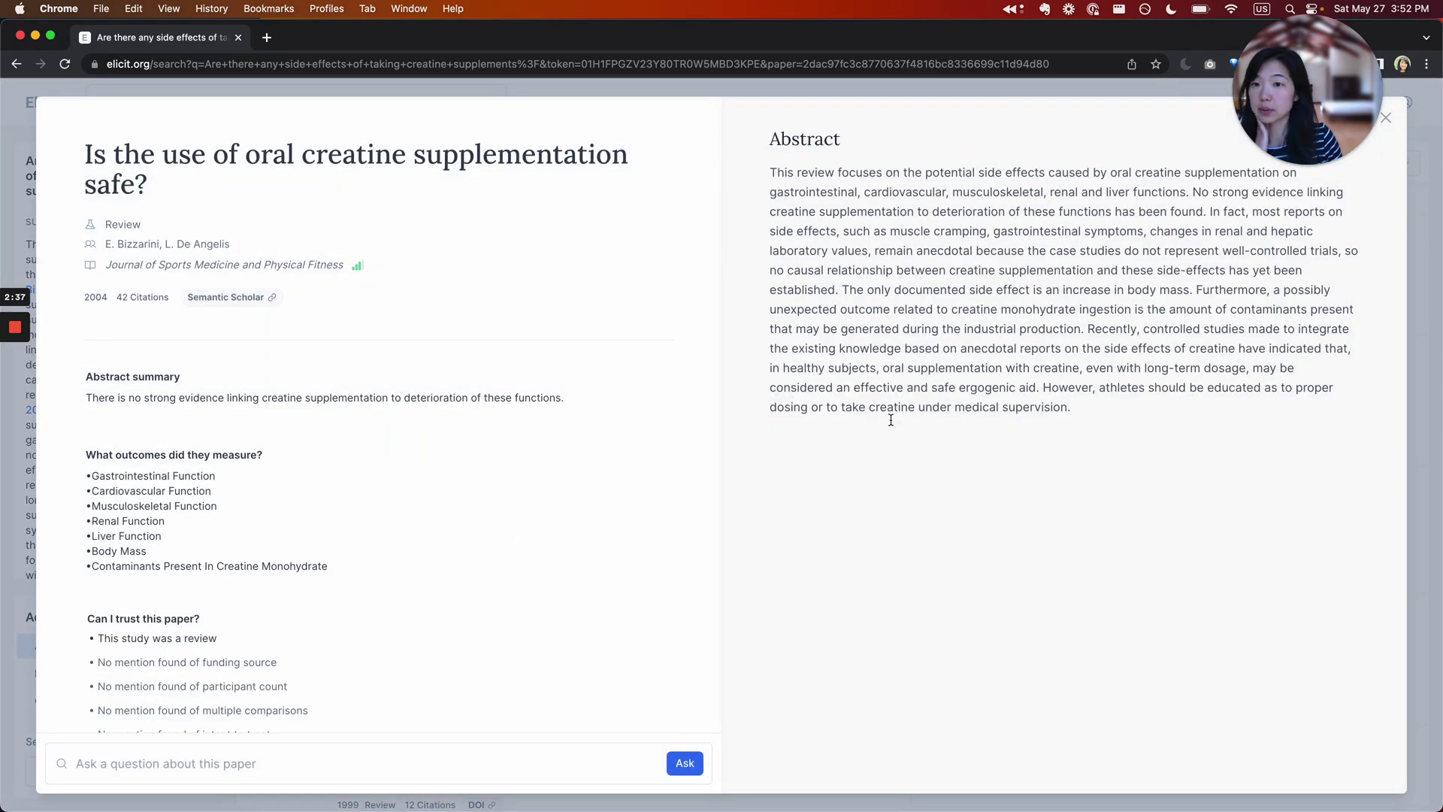
left_click(26, 261)
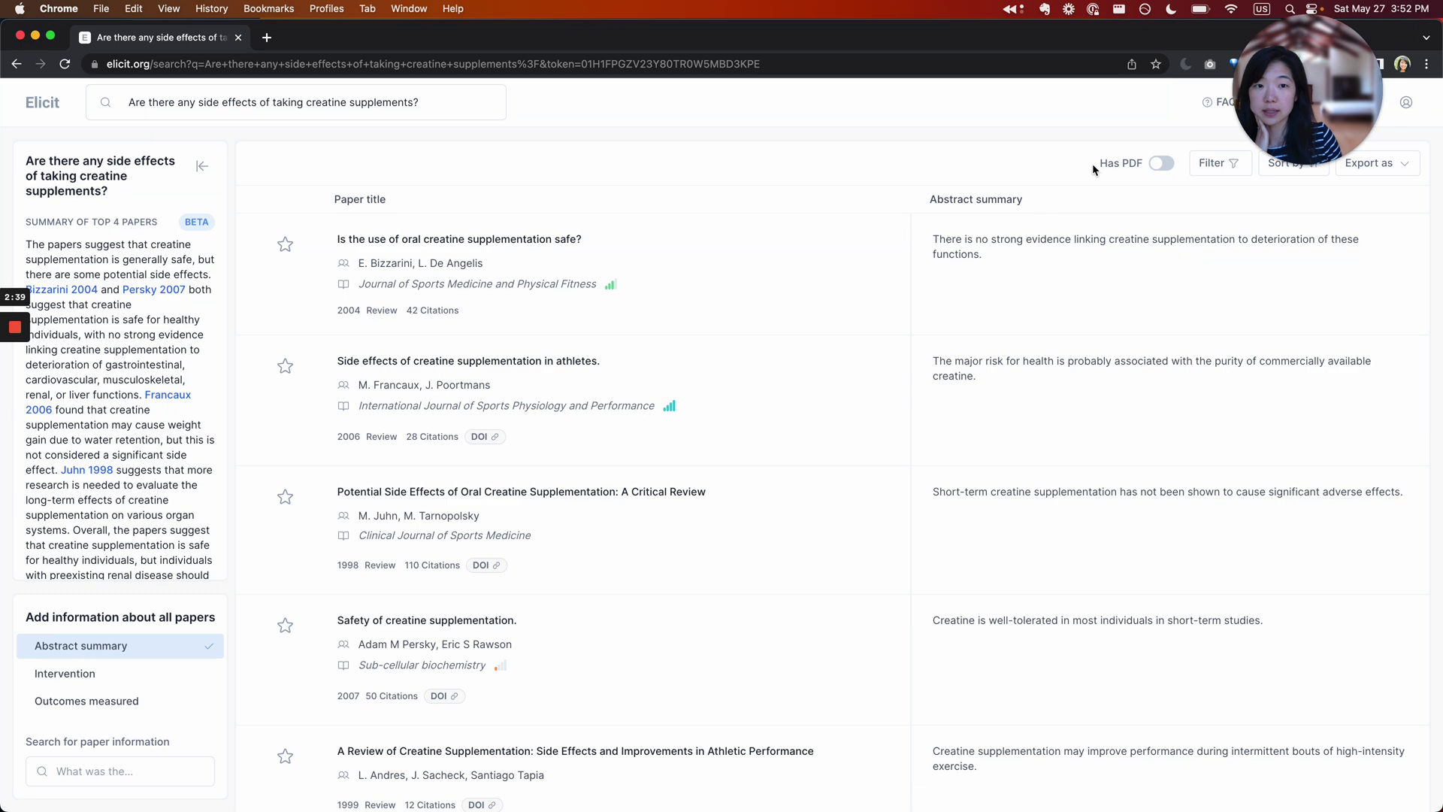
Turn on the Has PDF toggle so only papers with PDFs are listed.
left_click(1167, 167)
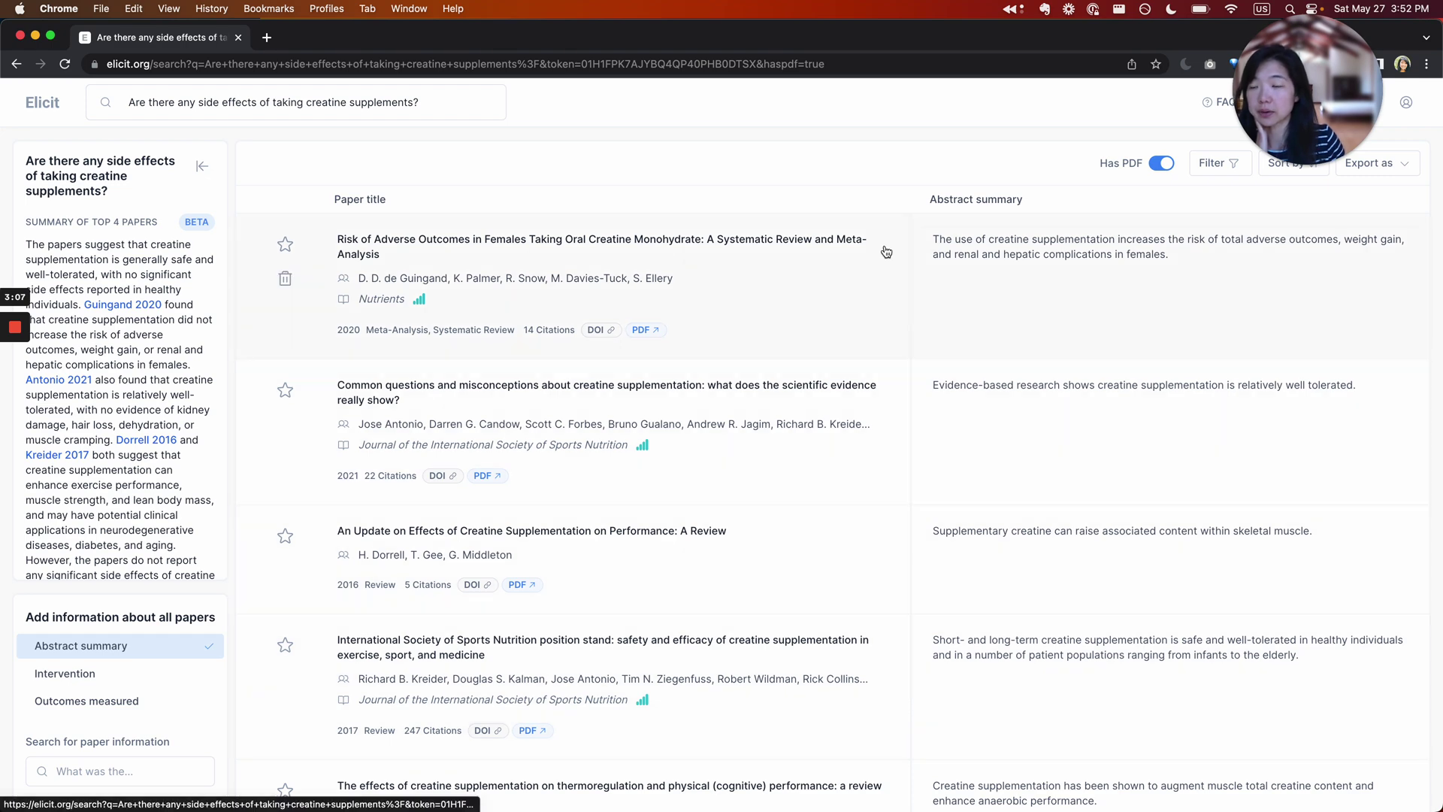
Browse the PDF-only results, including the 2017 ISSN position stand, and open the paper-information options.
scroll(834, 517, "down", 1)
scroll(834, 517, "down", 2)
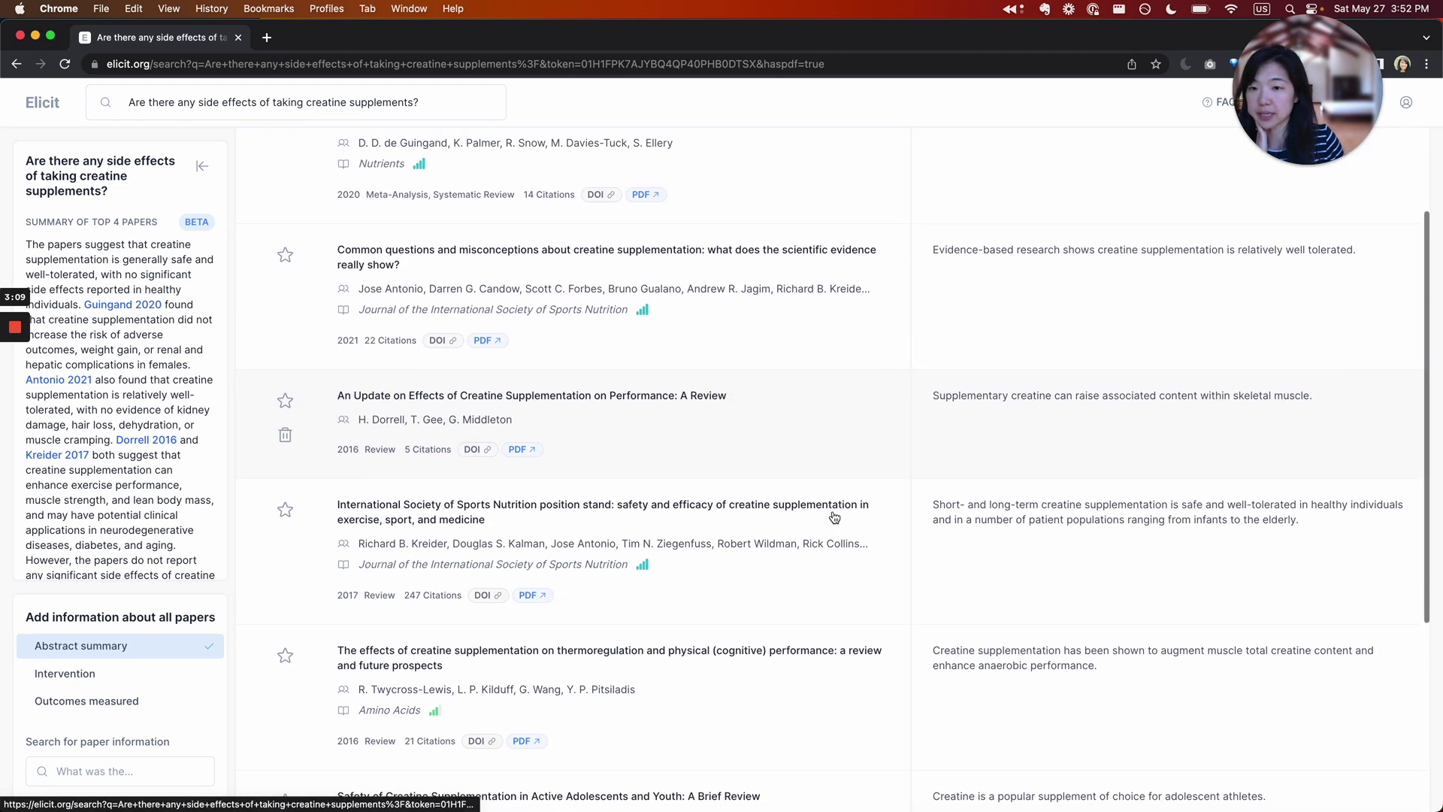
scroll(831, 514, "up", 2)
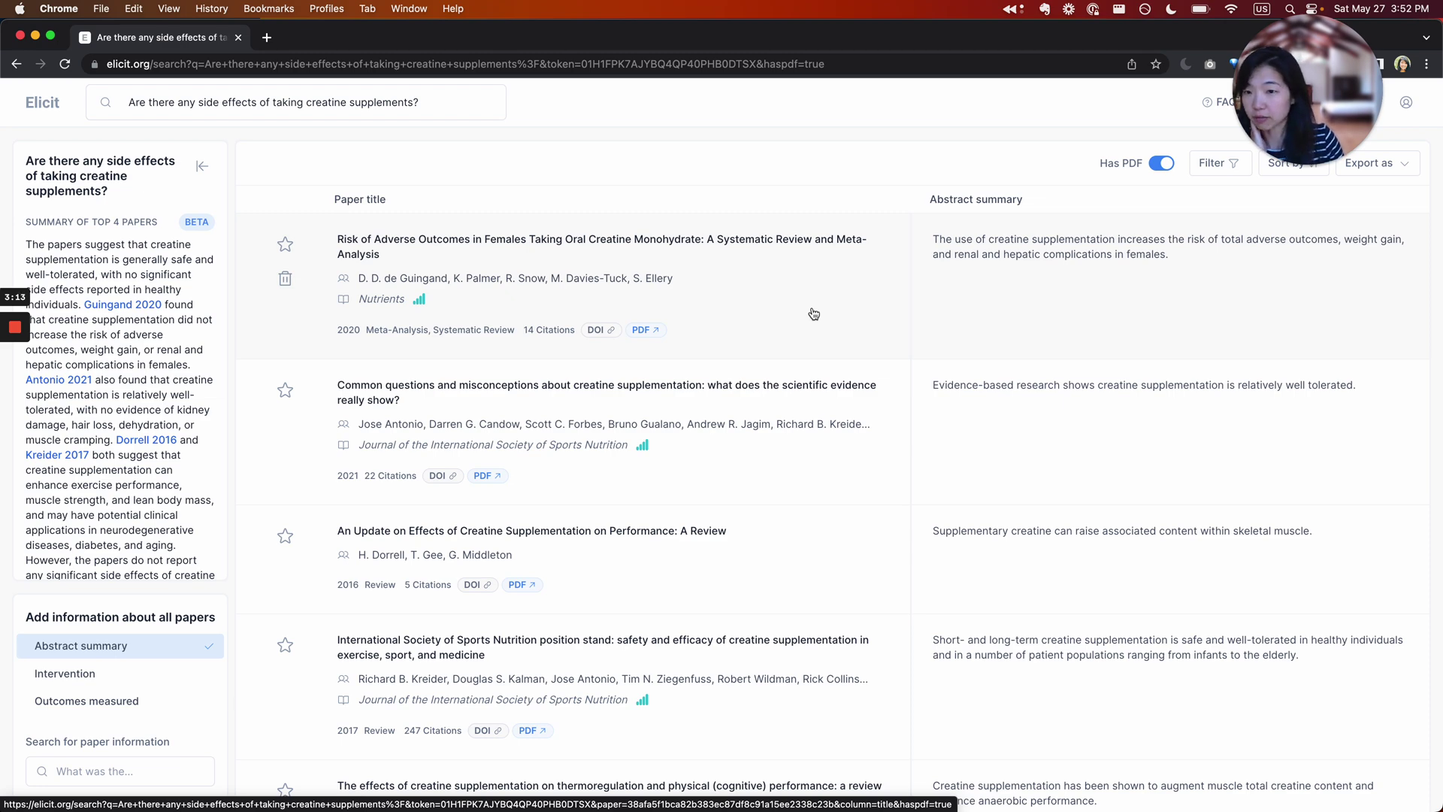
scroll(778, 483, "down", 1)
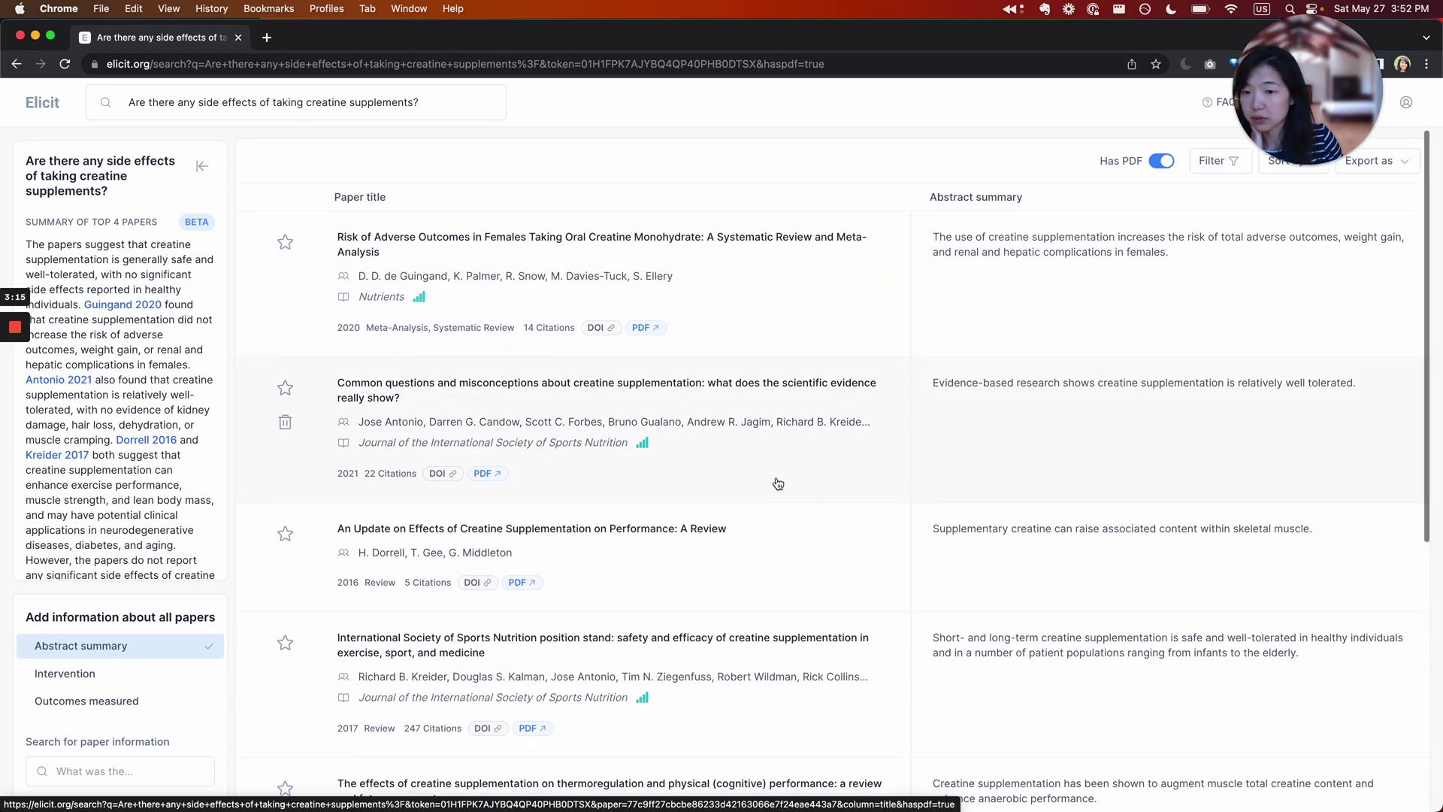
scroll(777, 483, "down", 3)
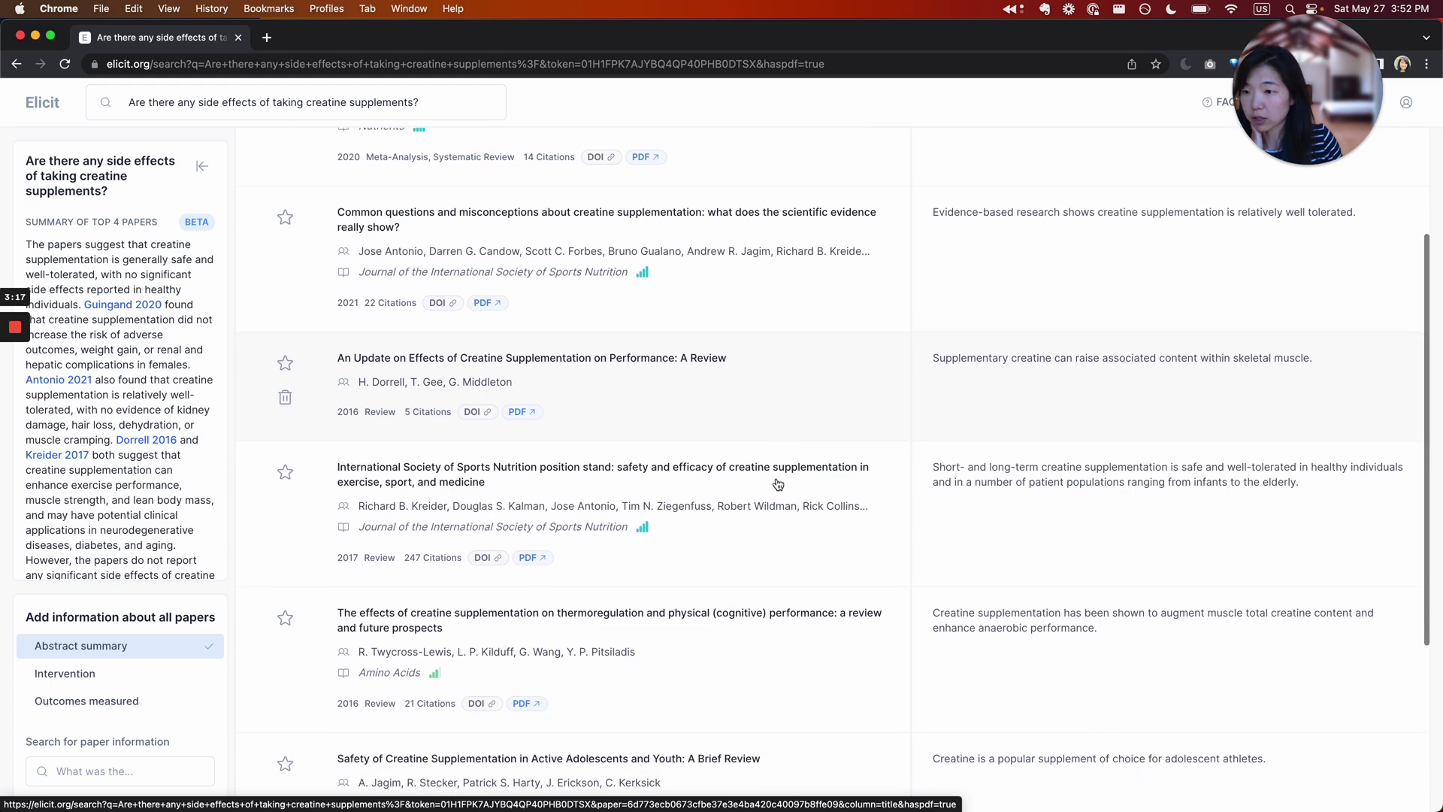
scroll(774, 511, "down", 2)
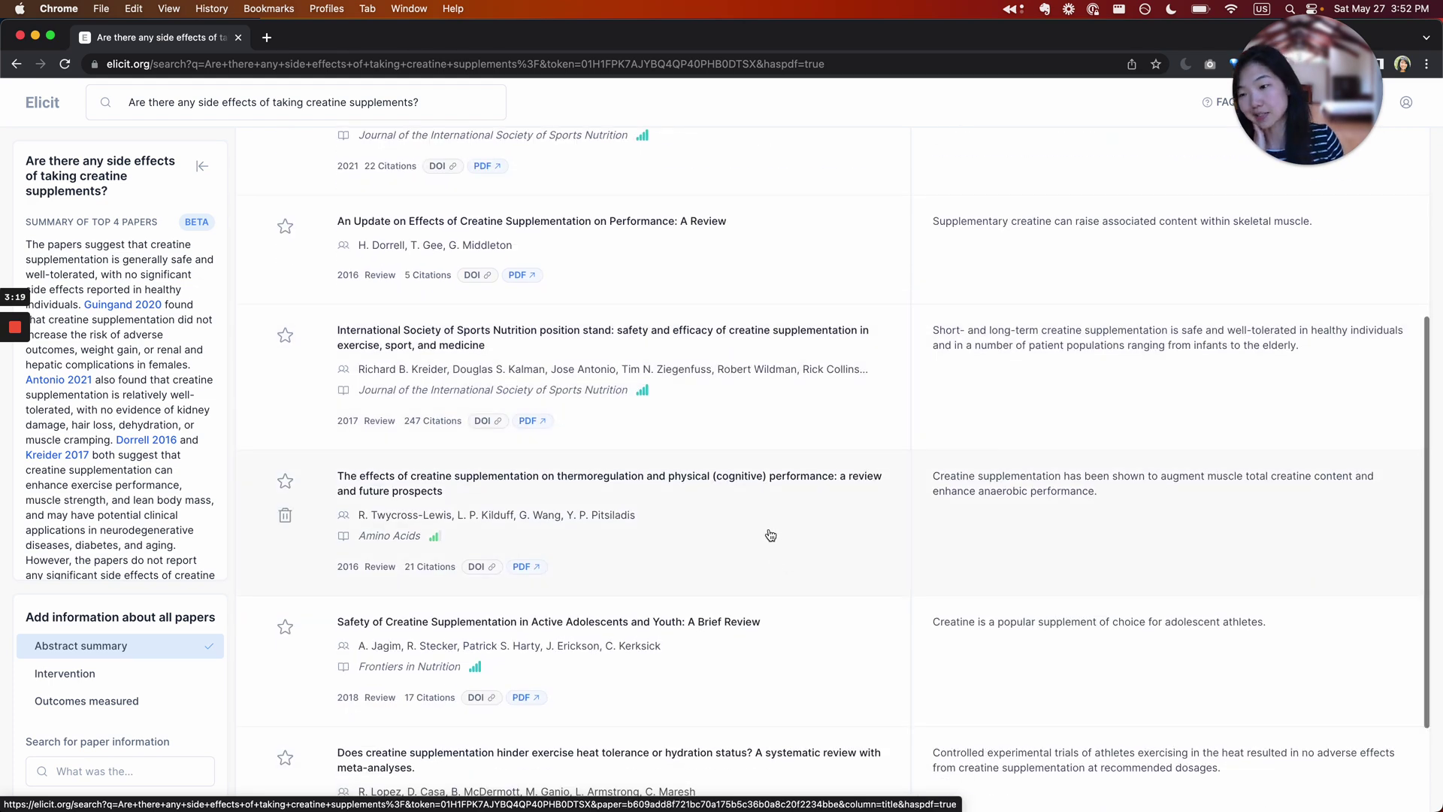
scroll(770, 535, "down", 3)
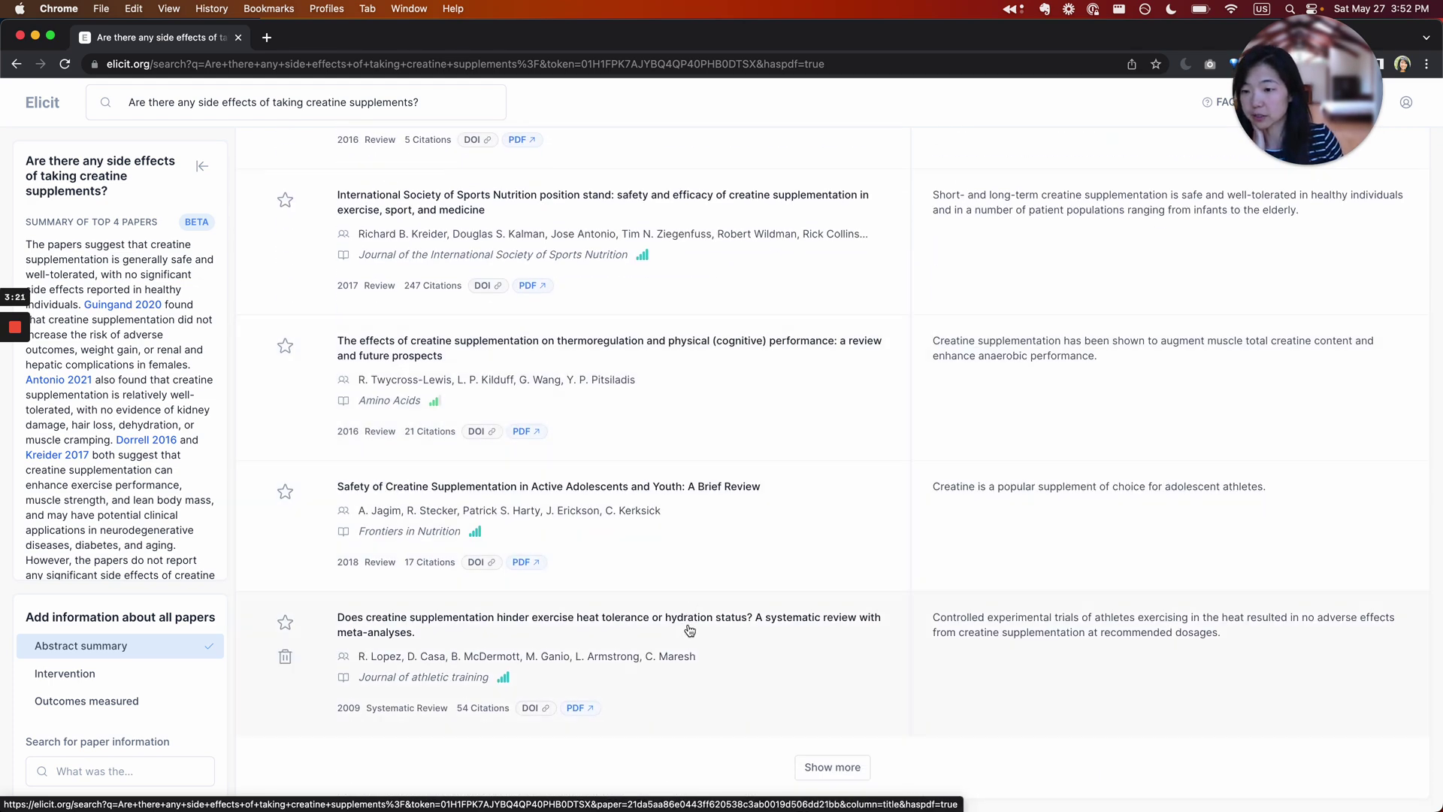
scroll(689, 630, "down", 1)
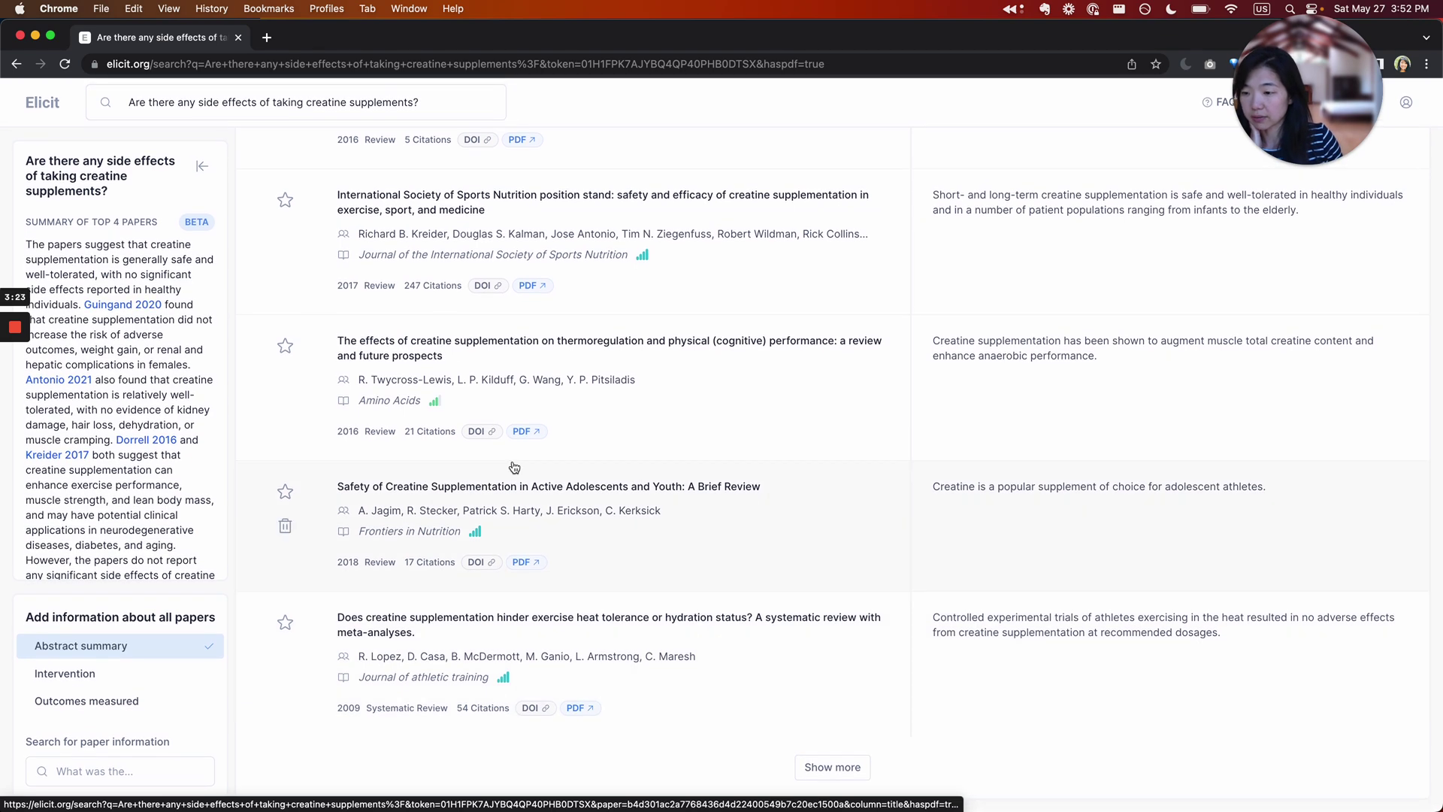
left_click(286, 528)
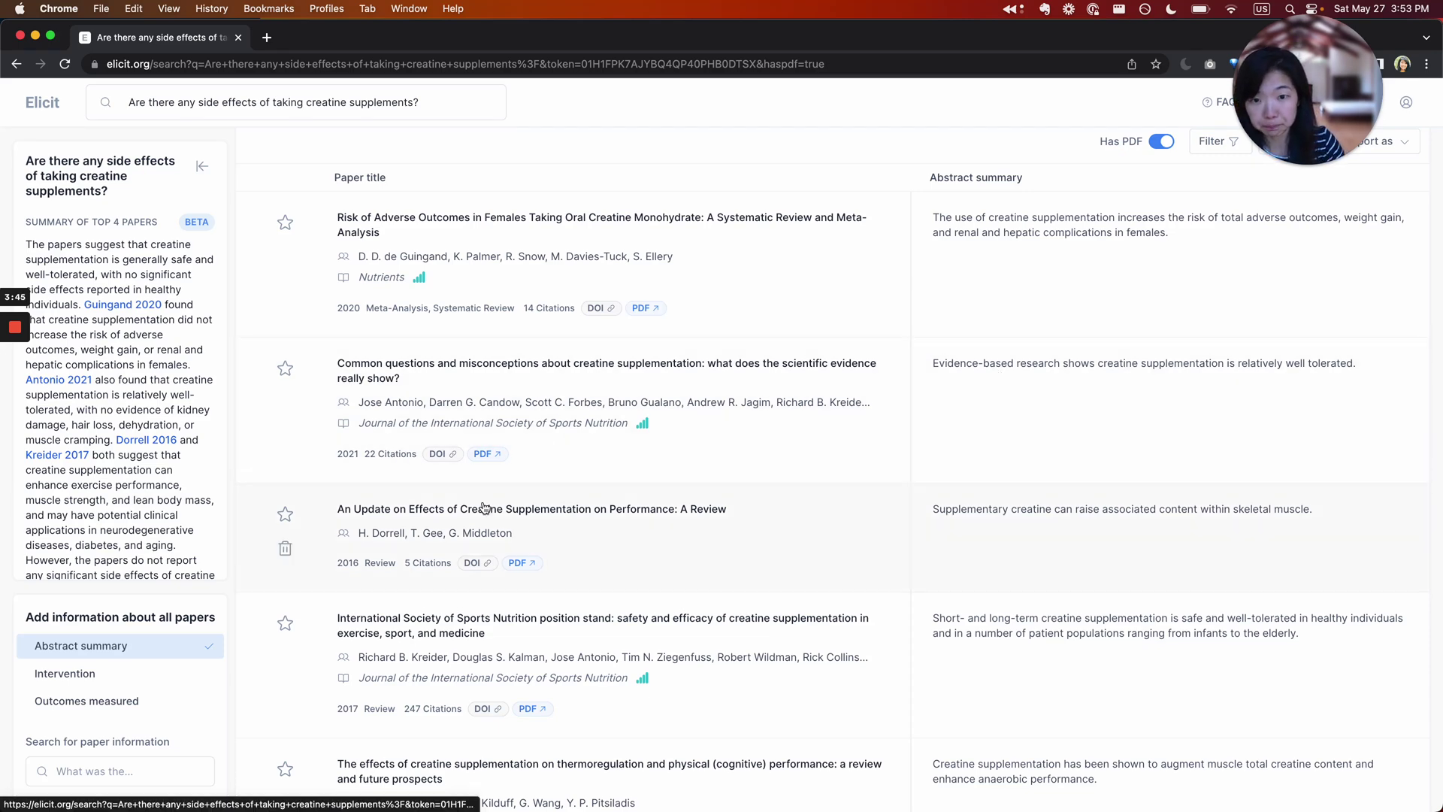
scroll(654, 452, "down", 6)
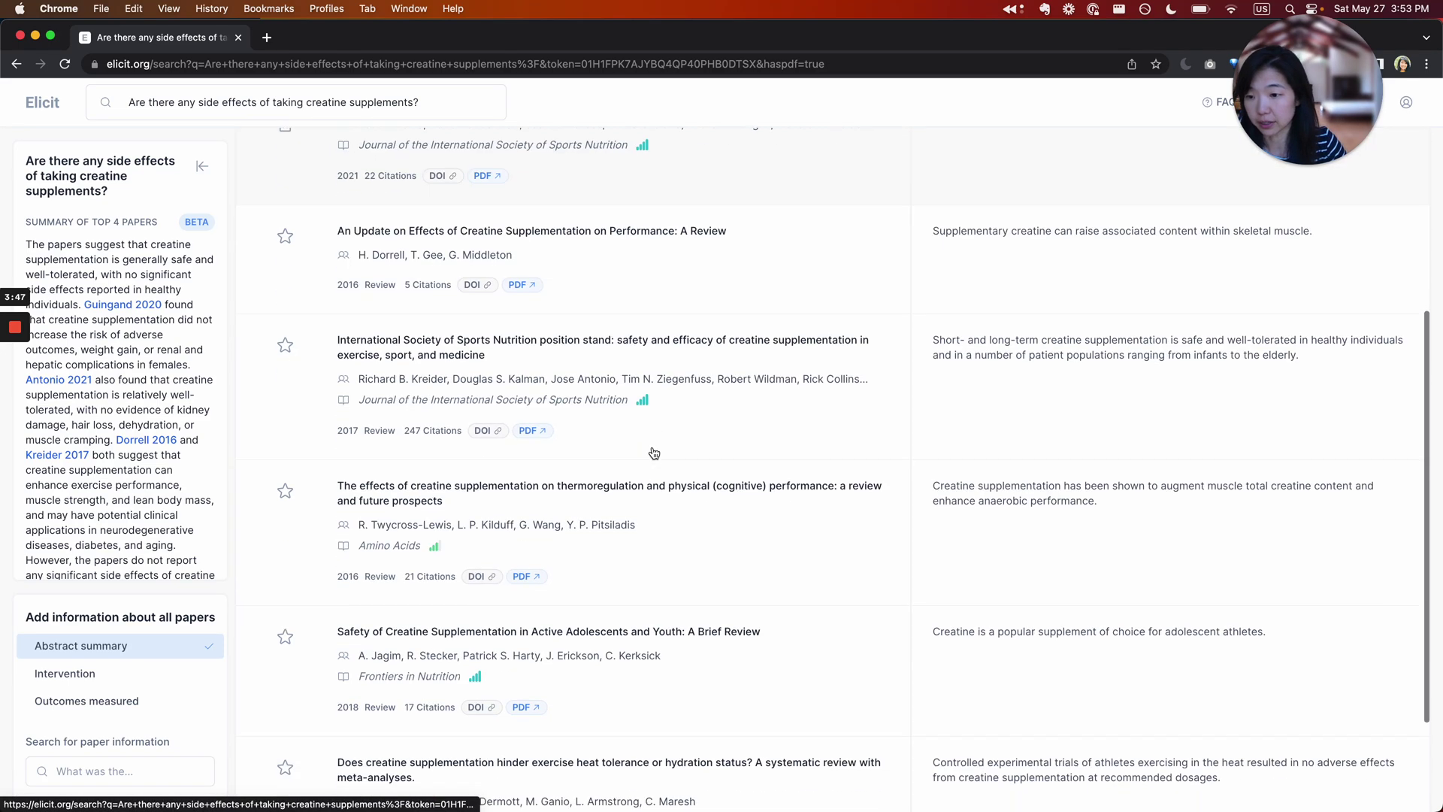
scroll(654, 452, "up", 6)
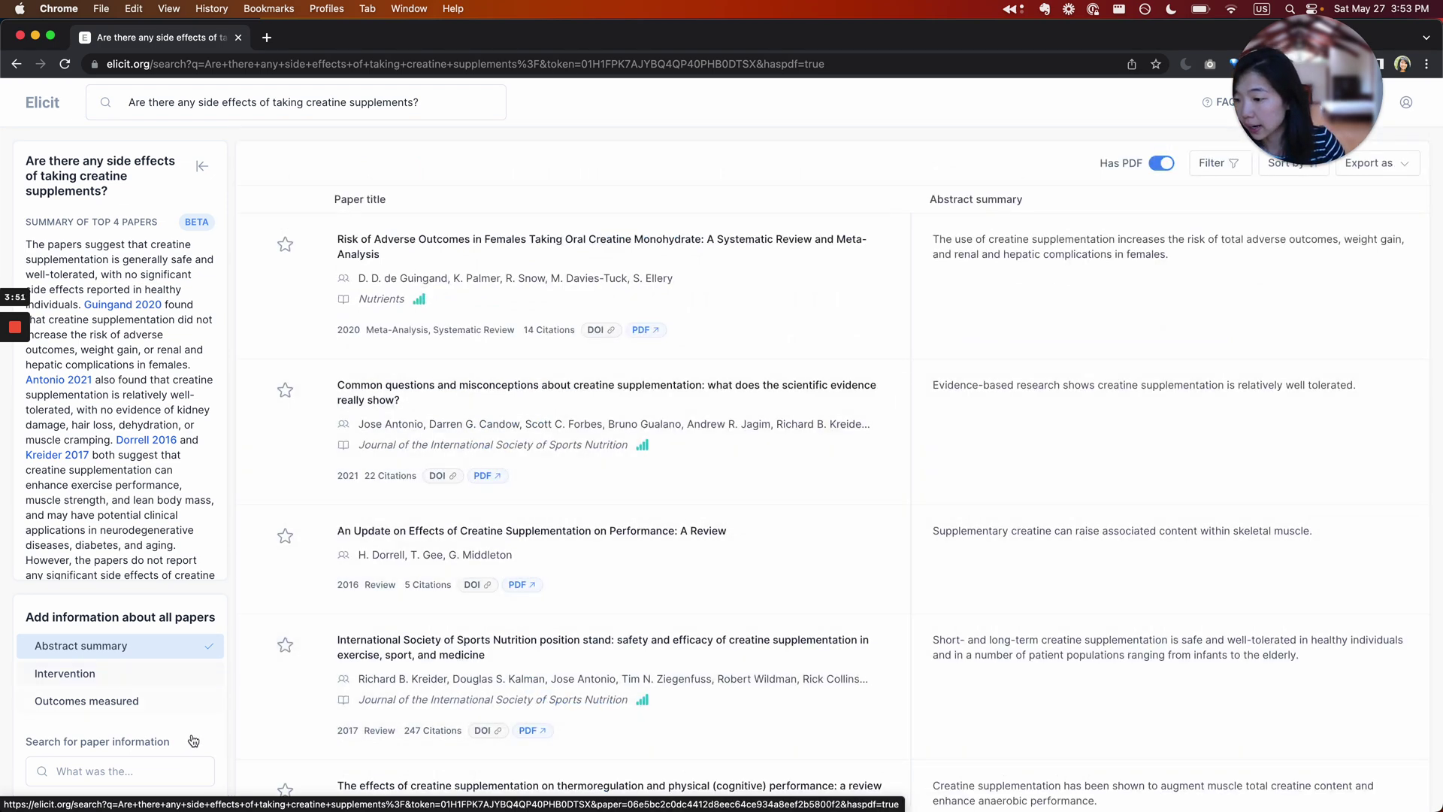
Add a Population summary column from the Population Studied paper-information options.
left_click(132, 772)
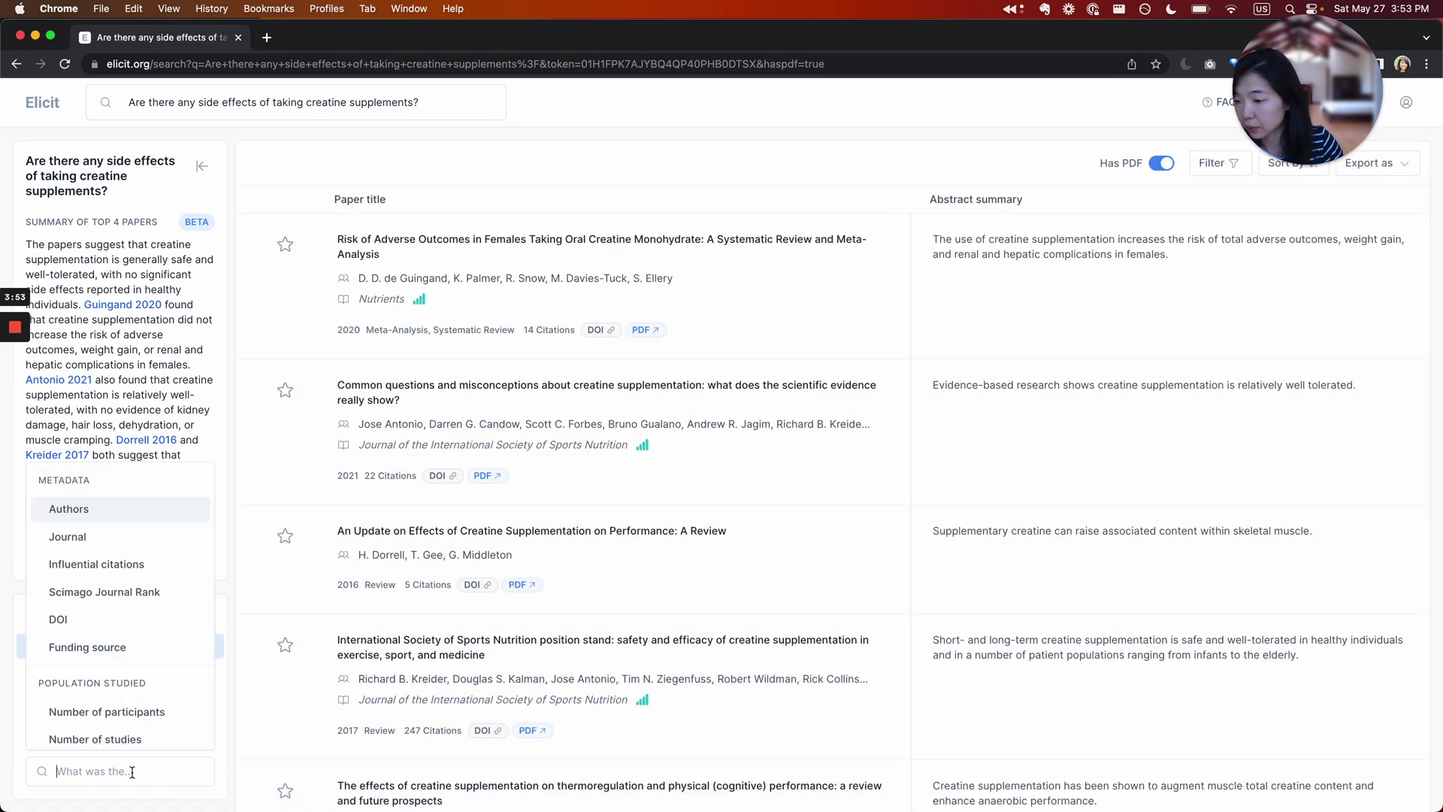
left_click(232, 728)
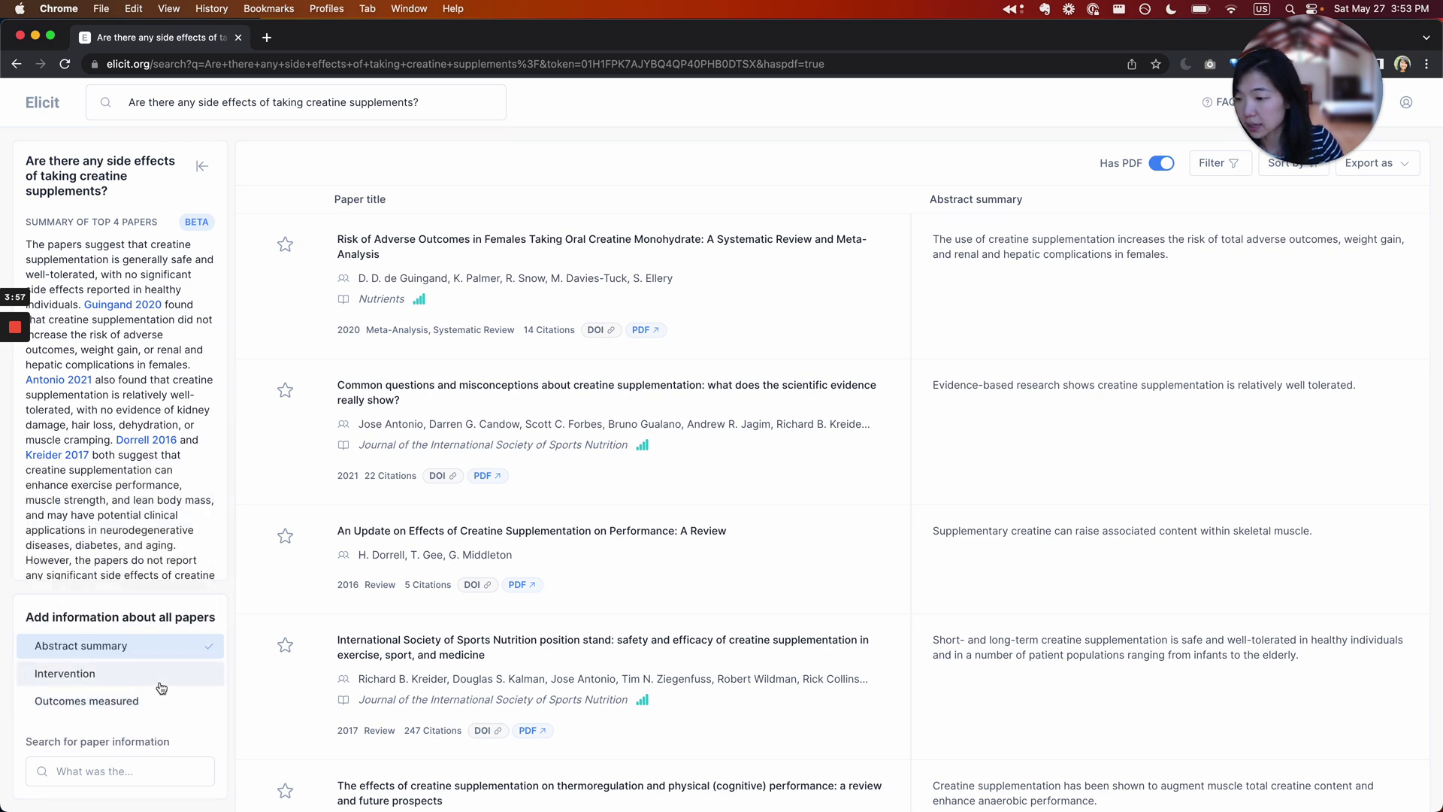
scroll(140, 680, "down", 1)
scroll(140, 680, "up", 1)
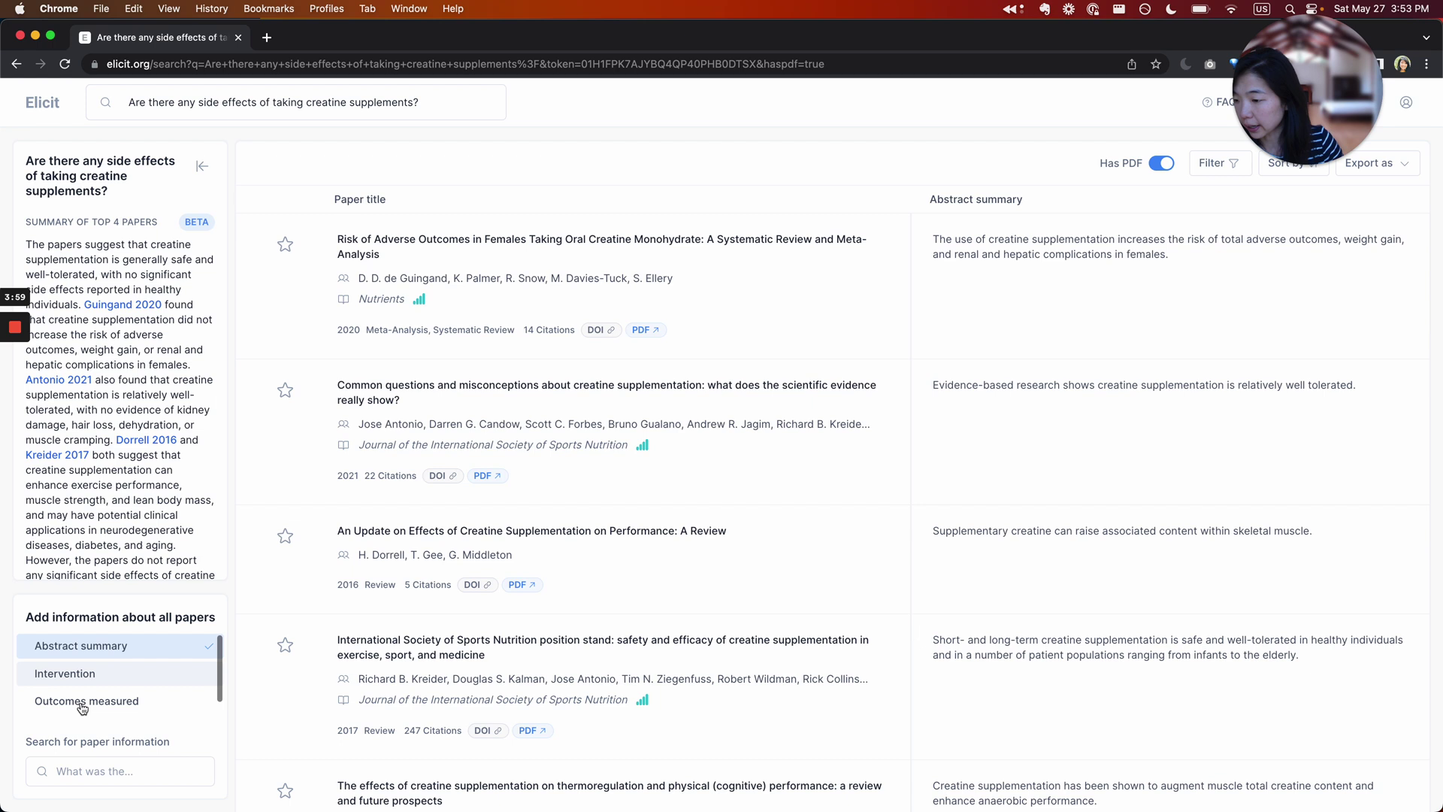
left_click(83, 770)
scroll(150, 519, "down", 3)
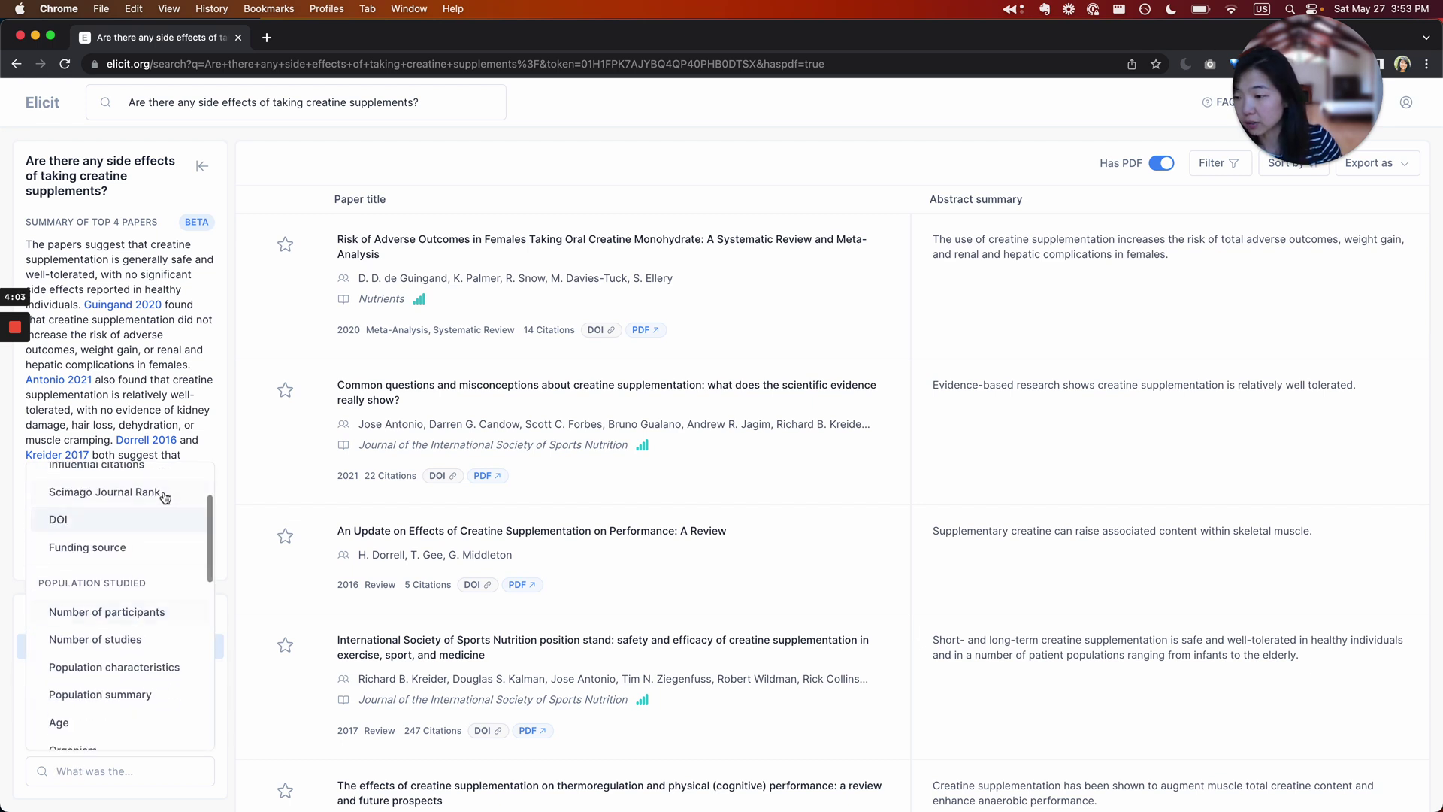
scroll(143, 638, "down", 3)
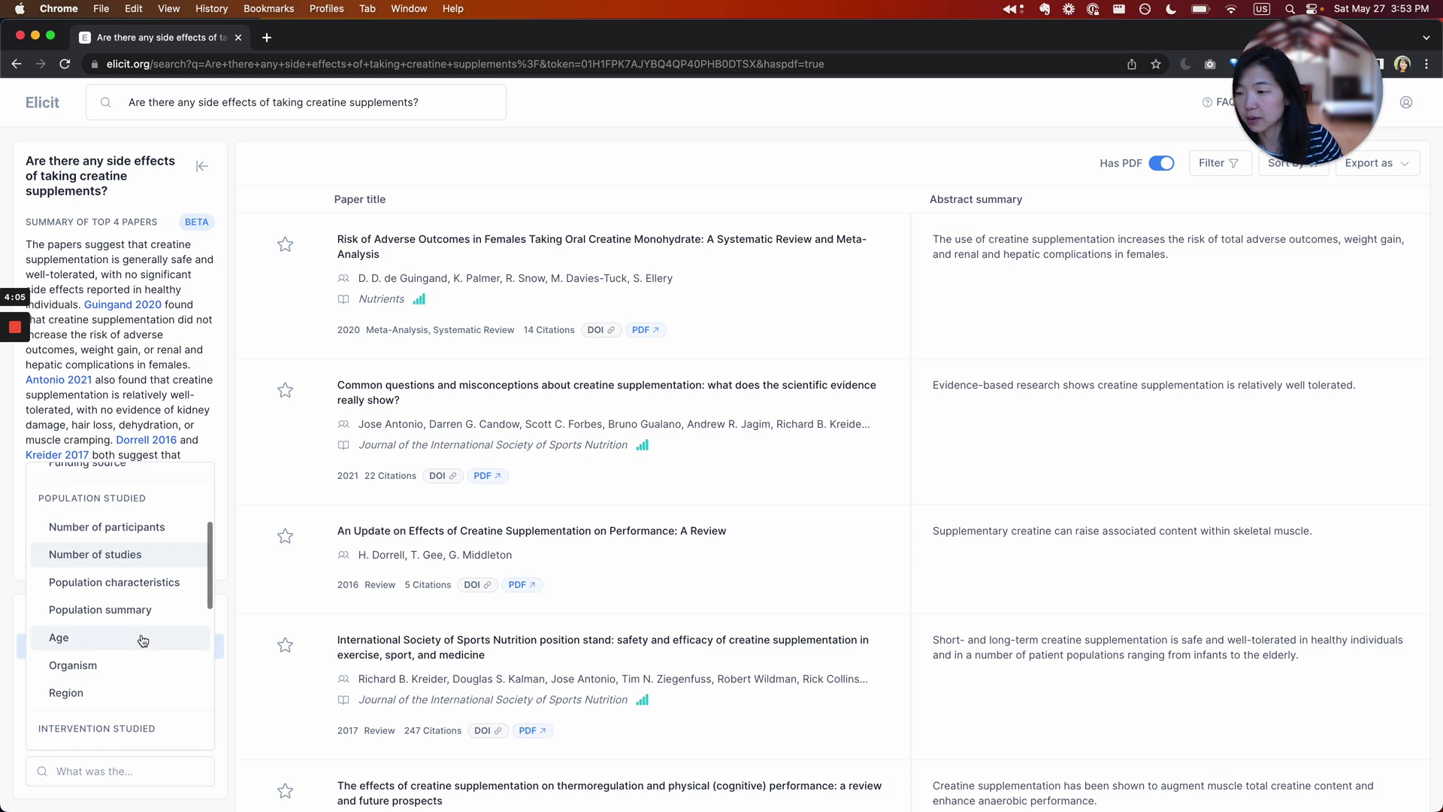
scroll(143, 640, "down", 1)
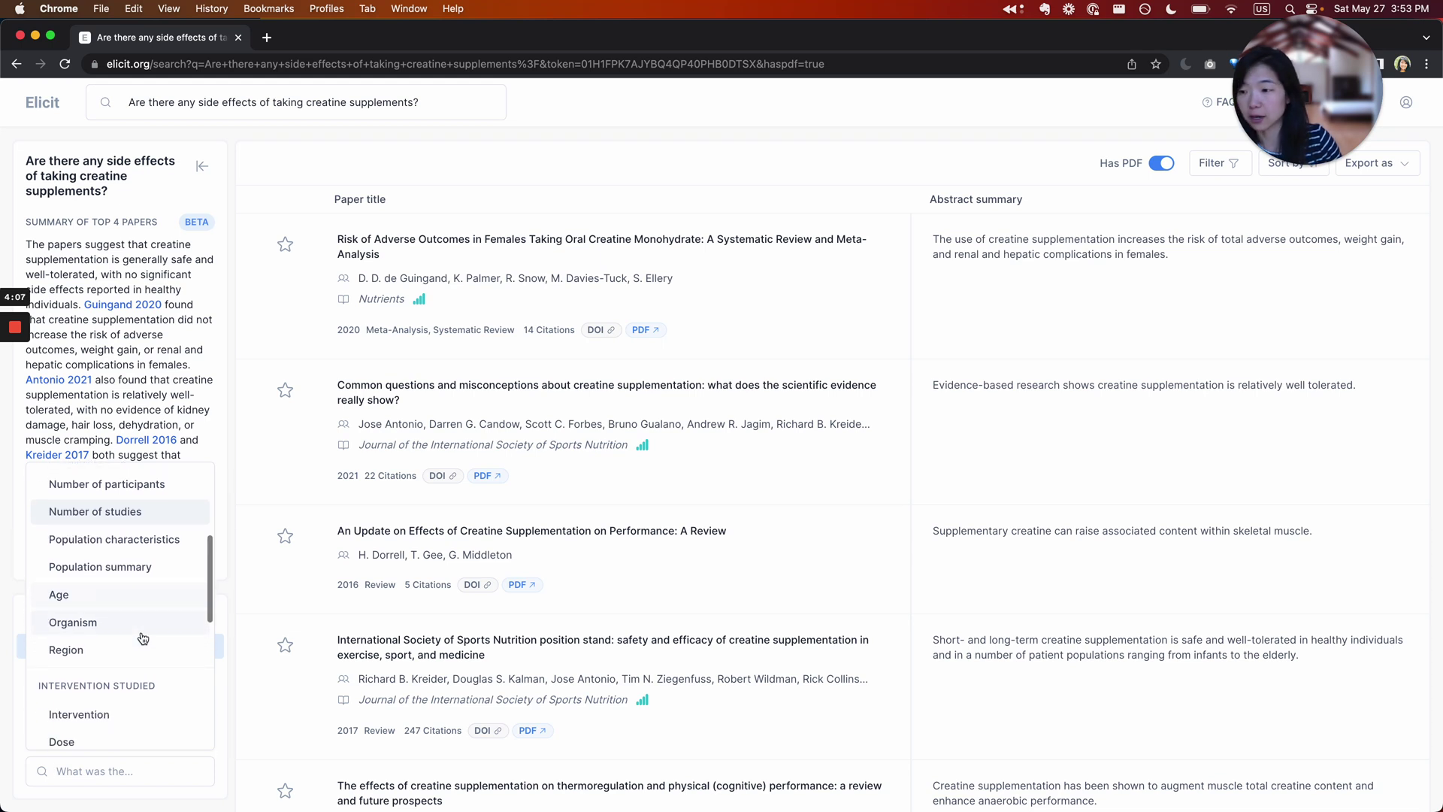
scroll(148, 597, "up", 1)
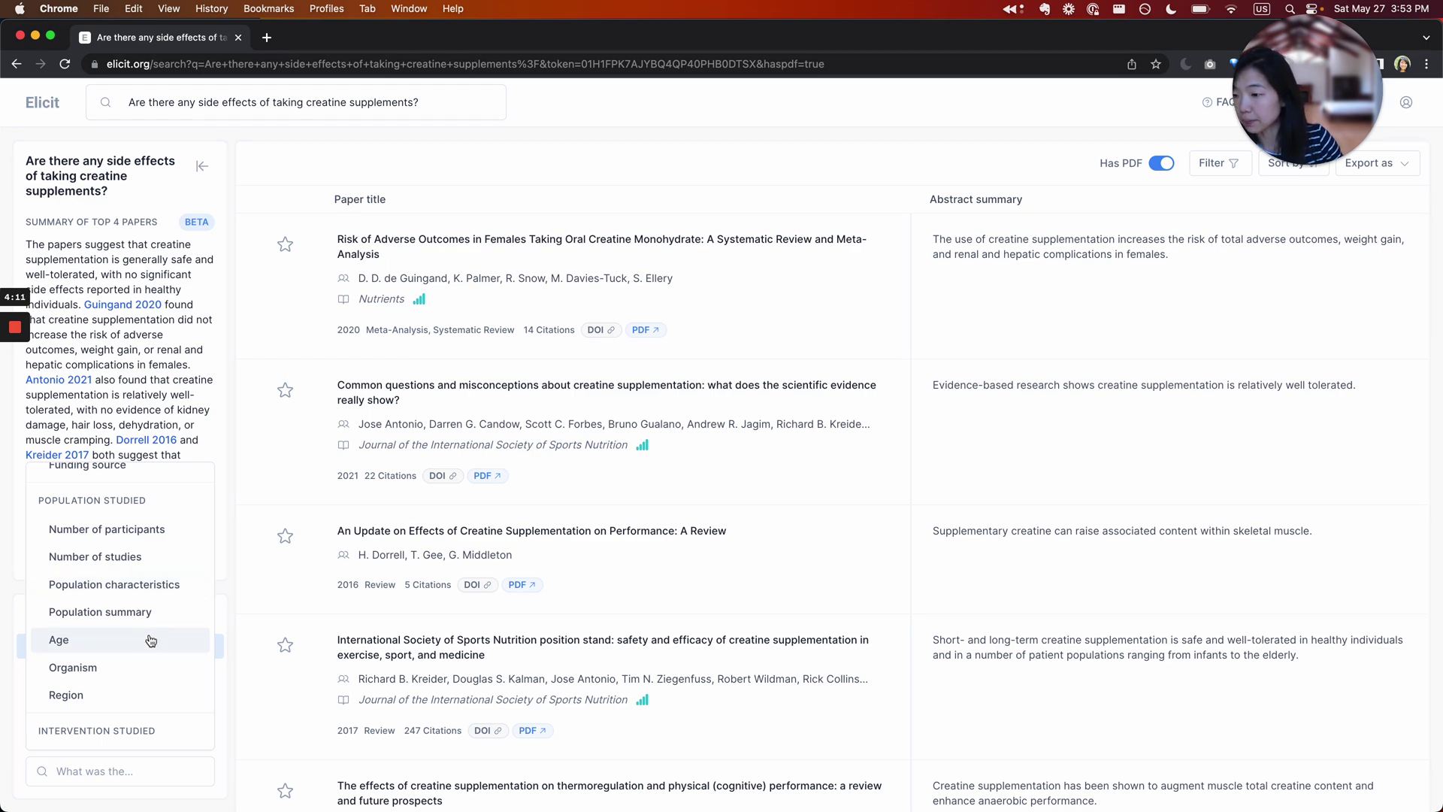
left_click(139, 621)
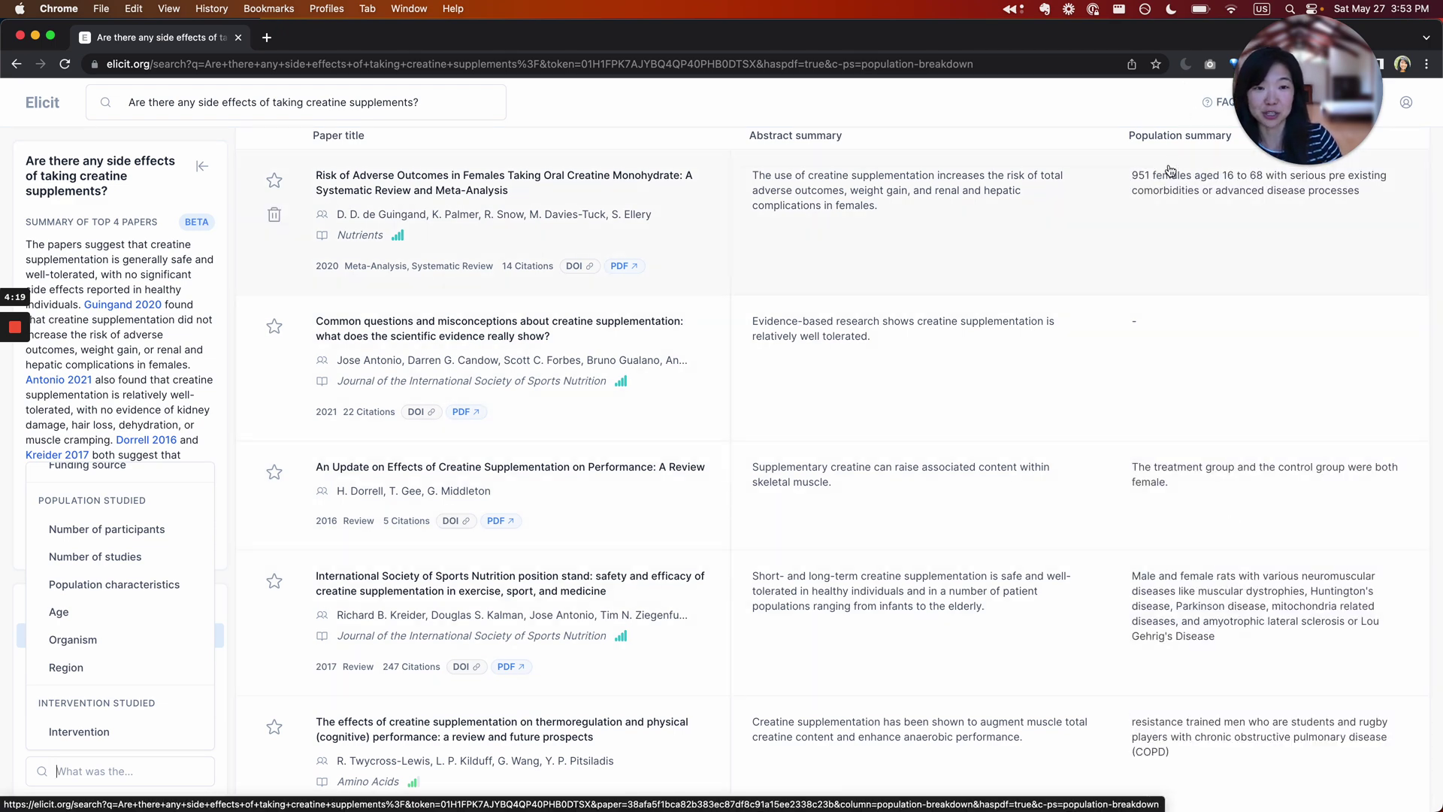
Delete the 2017 Kreider ISSN position stand paper from the results.
scroll(1163, 324, "up", 2)
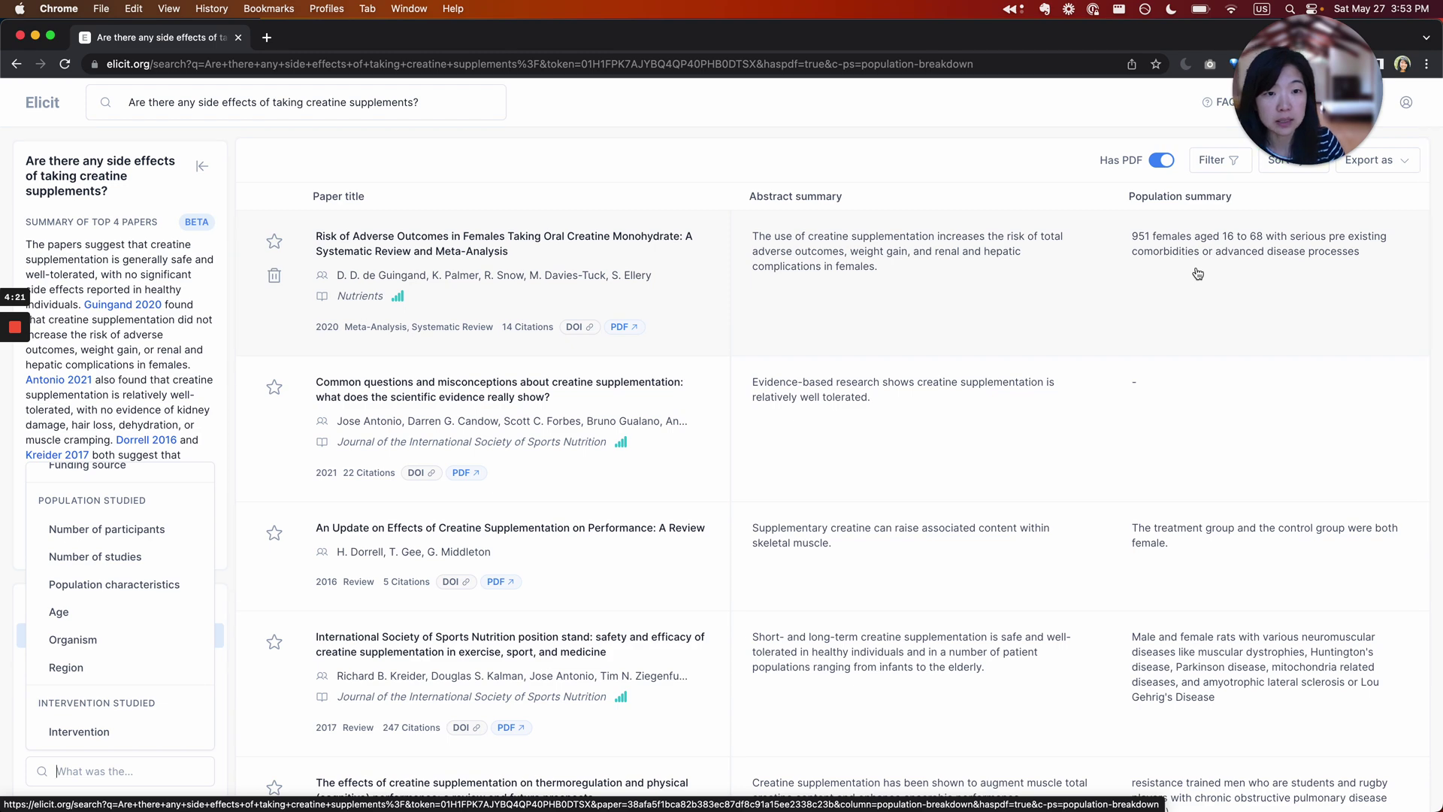
scroll(1240, 275, "down", 4)
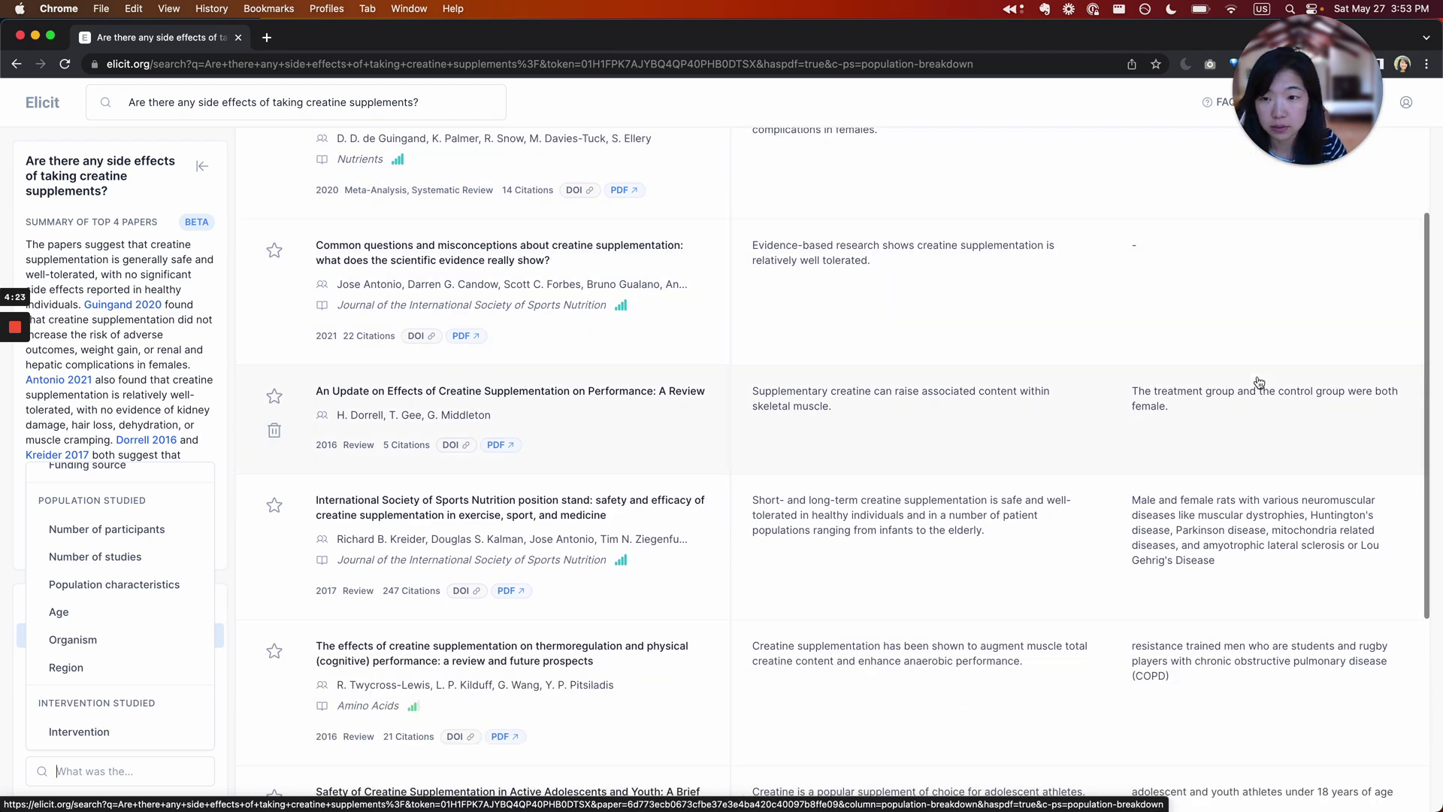
scroll(1172, 325, "down", 1)
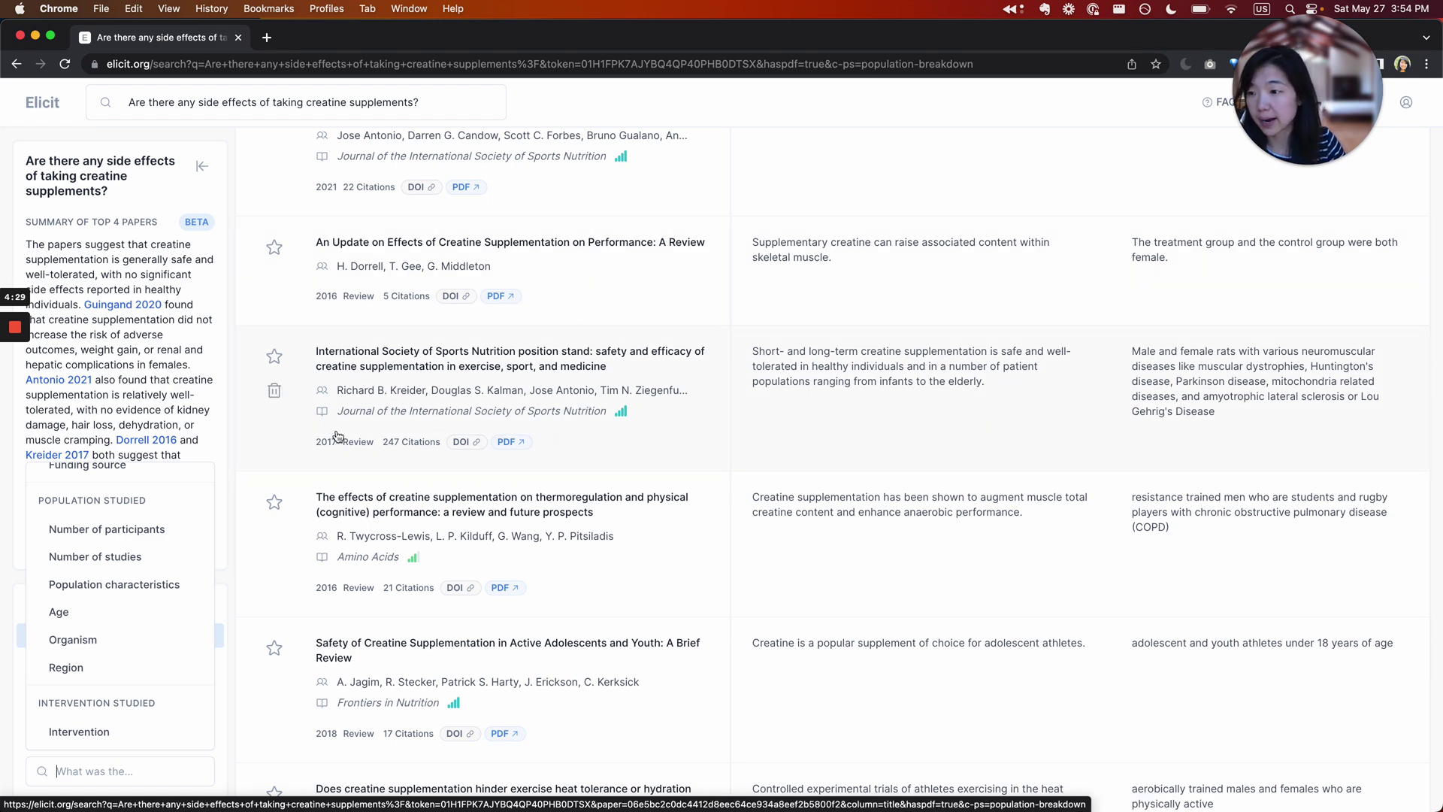
left_click(274, 392)
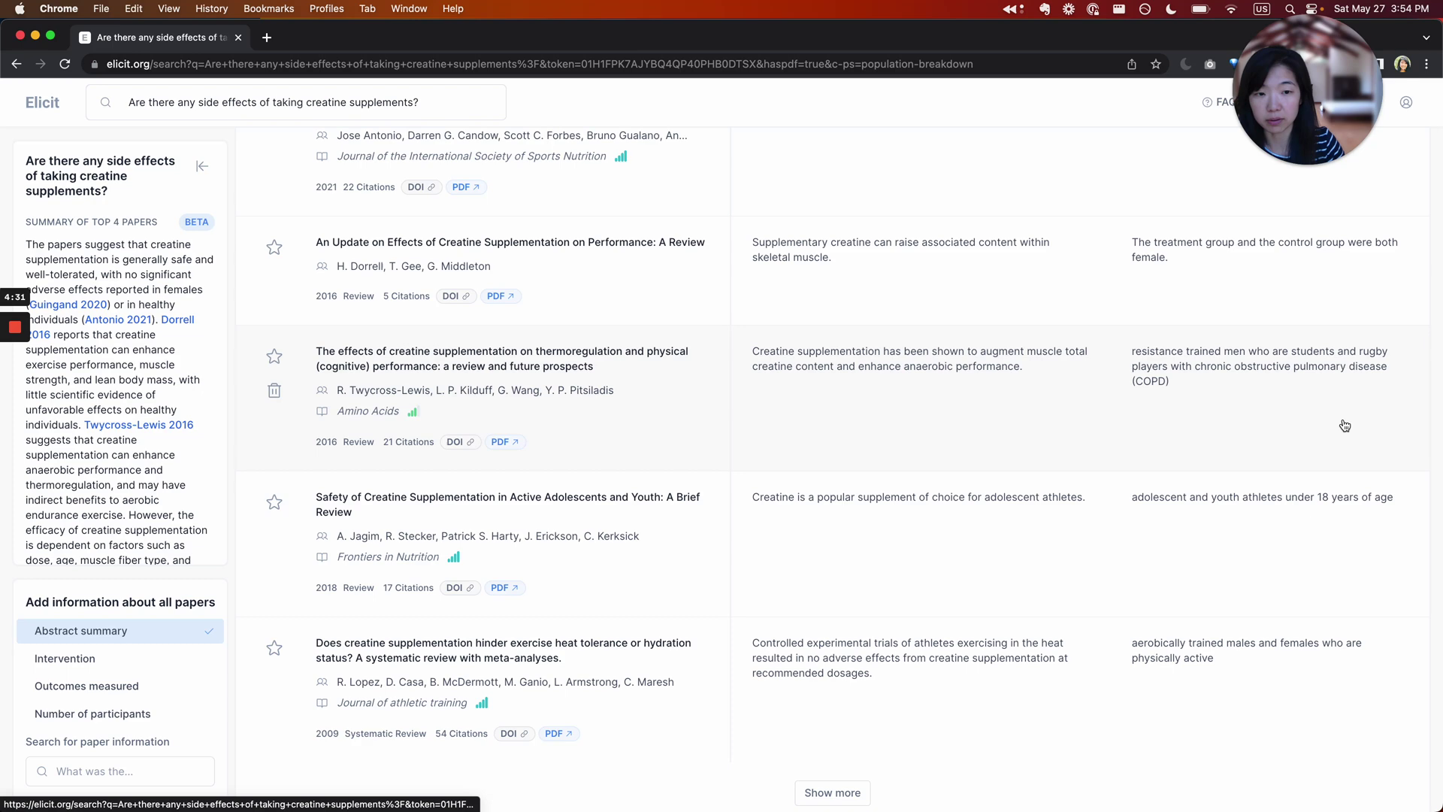
scroll(1221, 368, "down", 1)
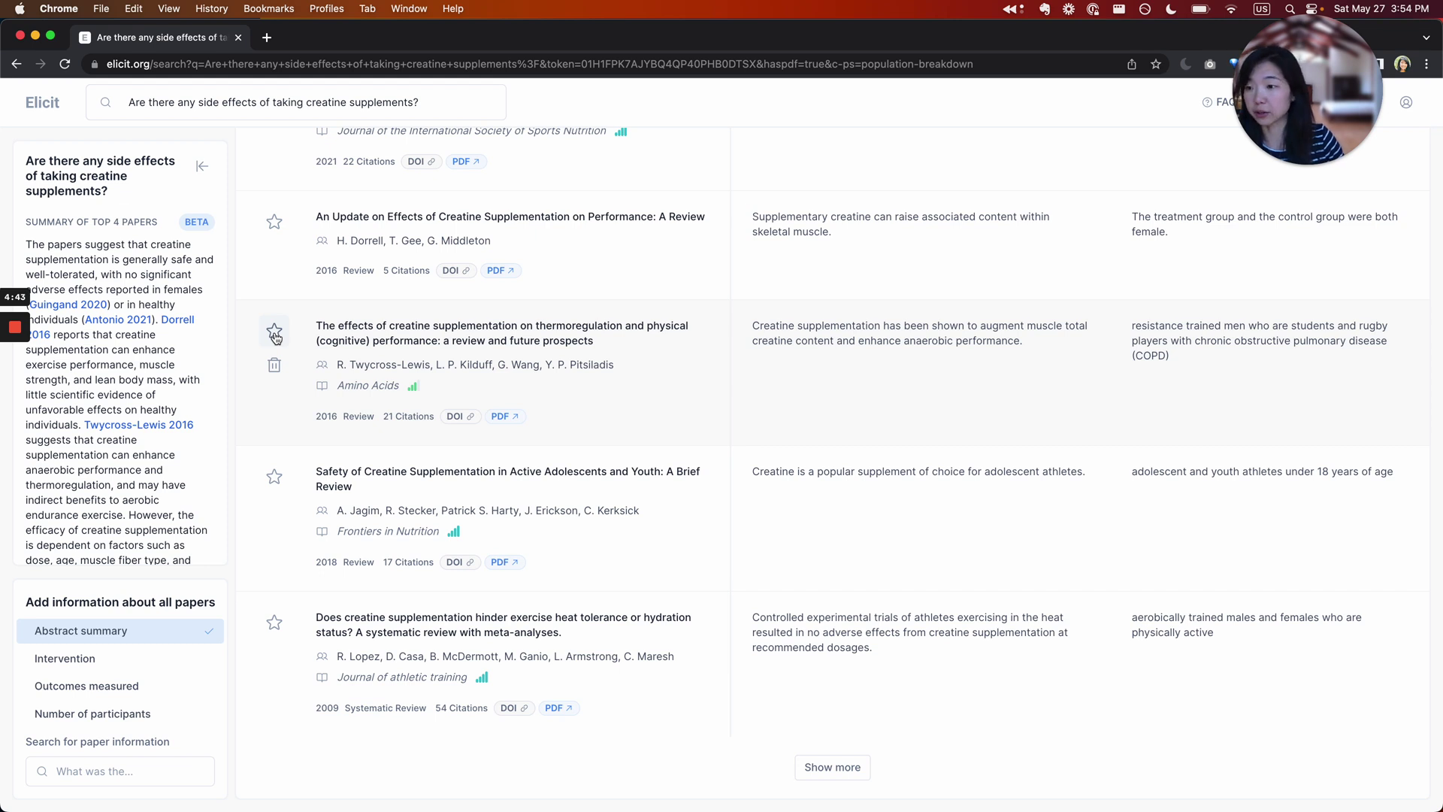
Star the thermoregulation and adolescent creatine safety reviews, then load more papers like the starred ones.
left_click(275, 332)
left_click(274, 476)
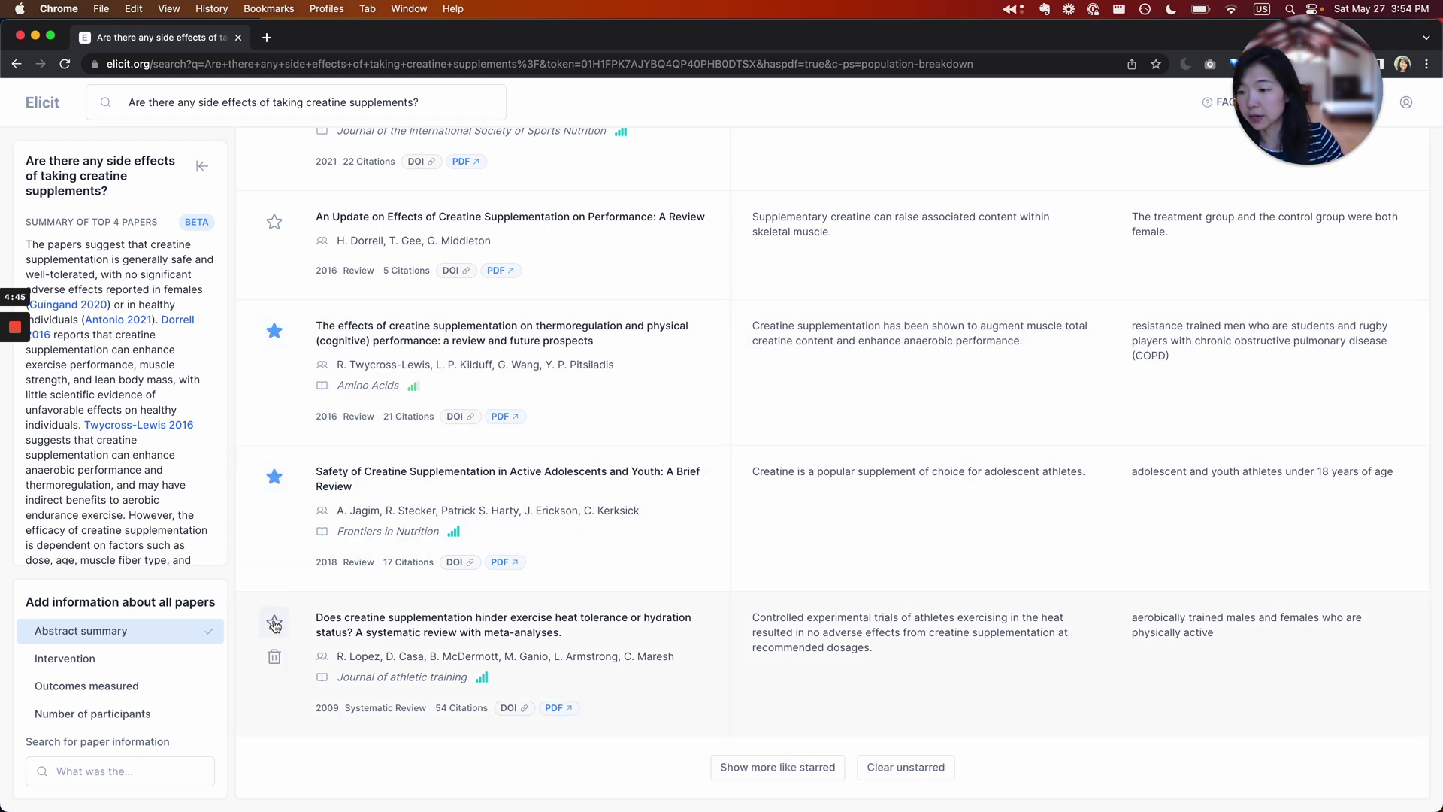
left_click(764, 774)
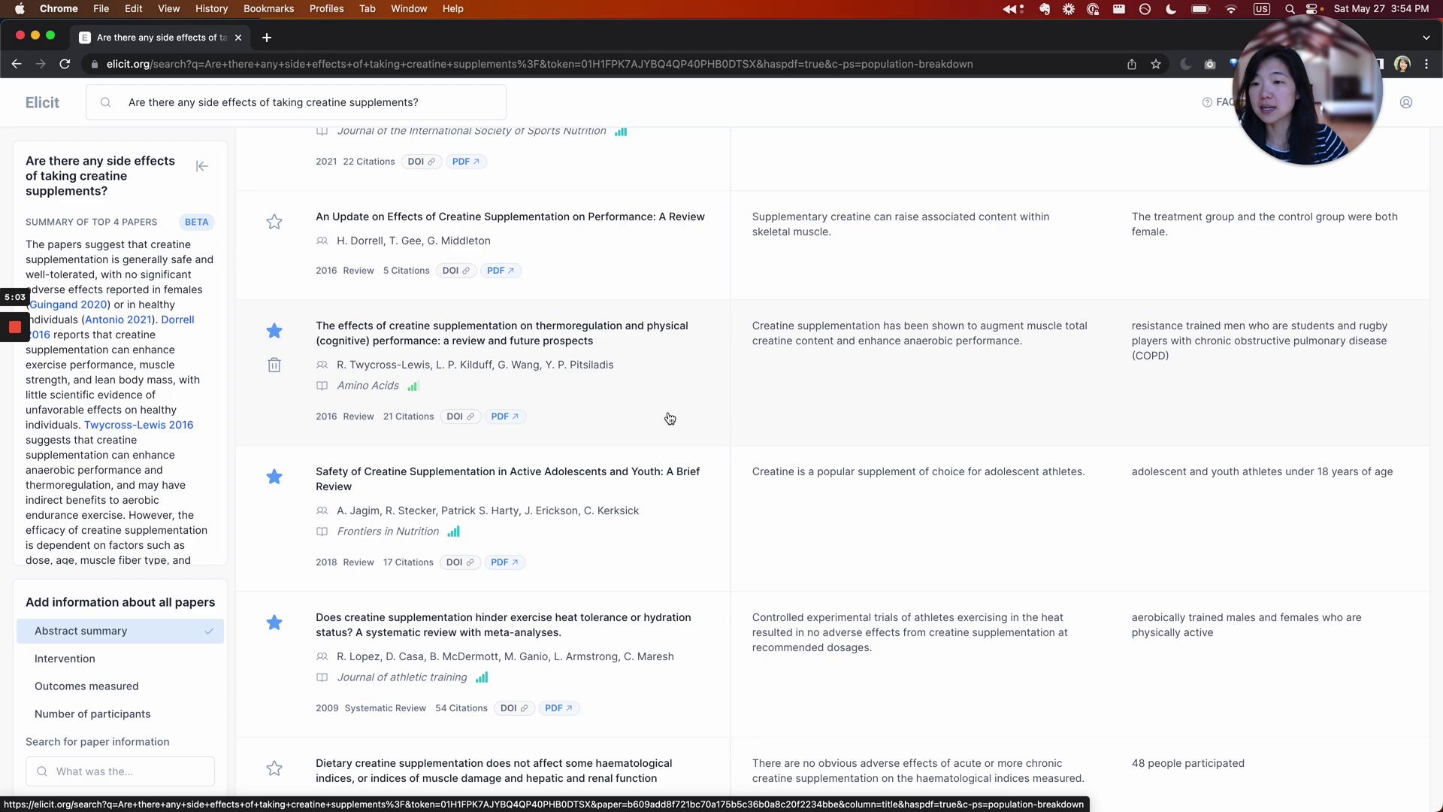
scroll(669, 418, "down", 5)
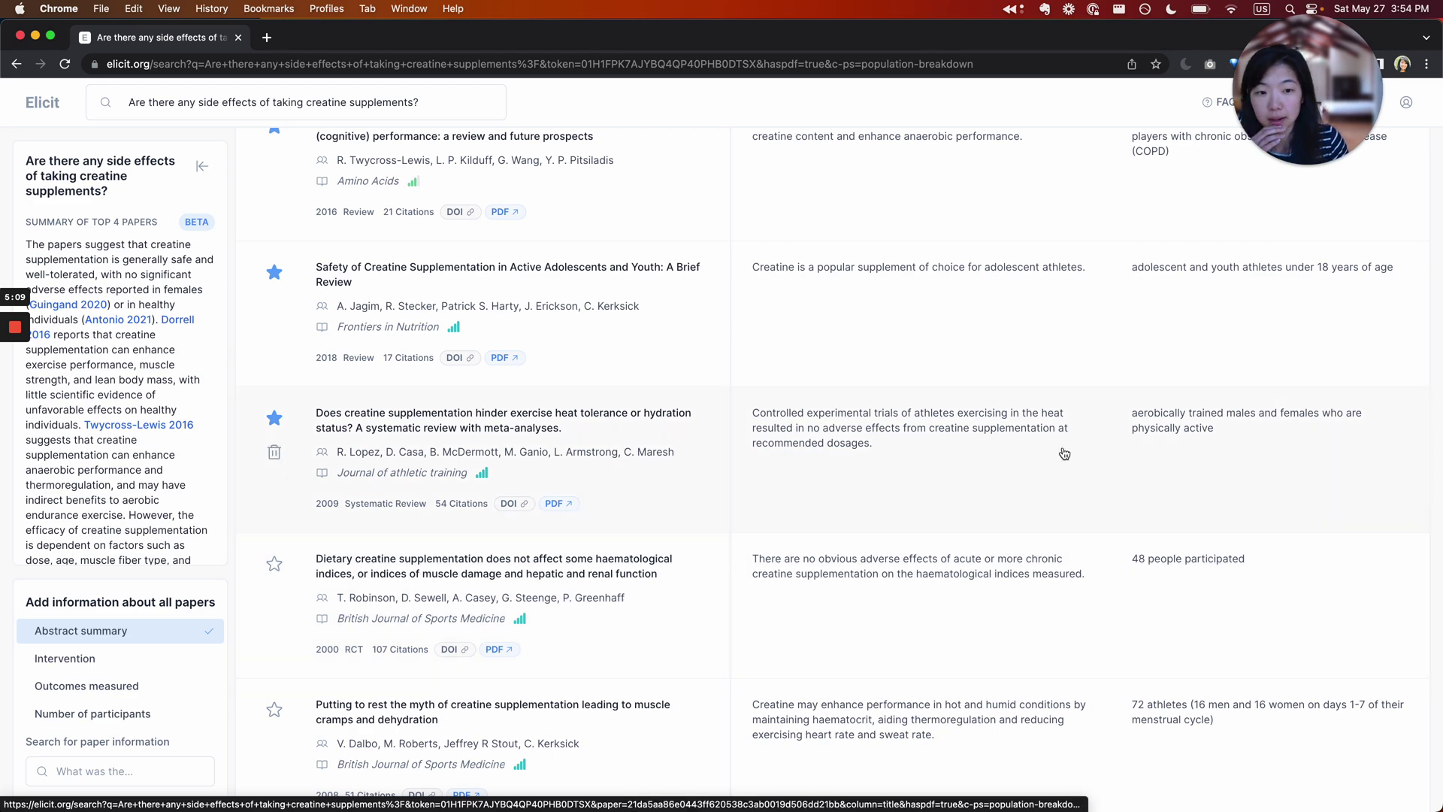
scroll(1165, 450, "up", 3)
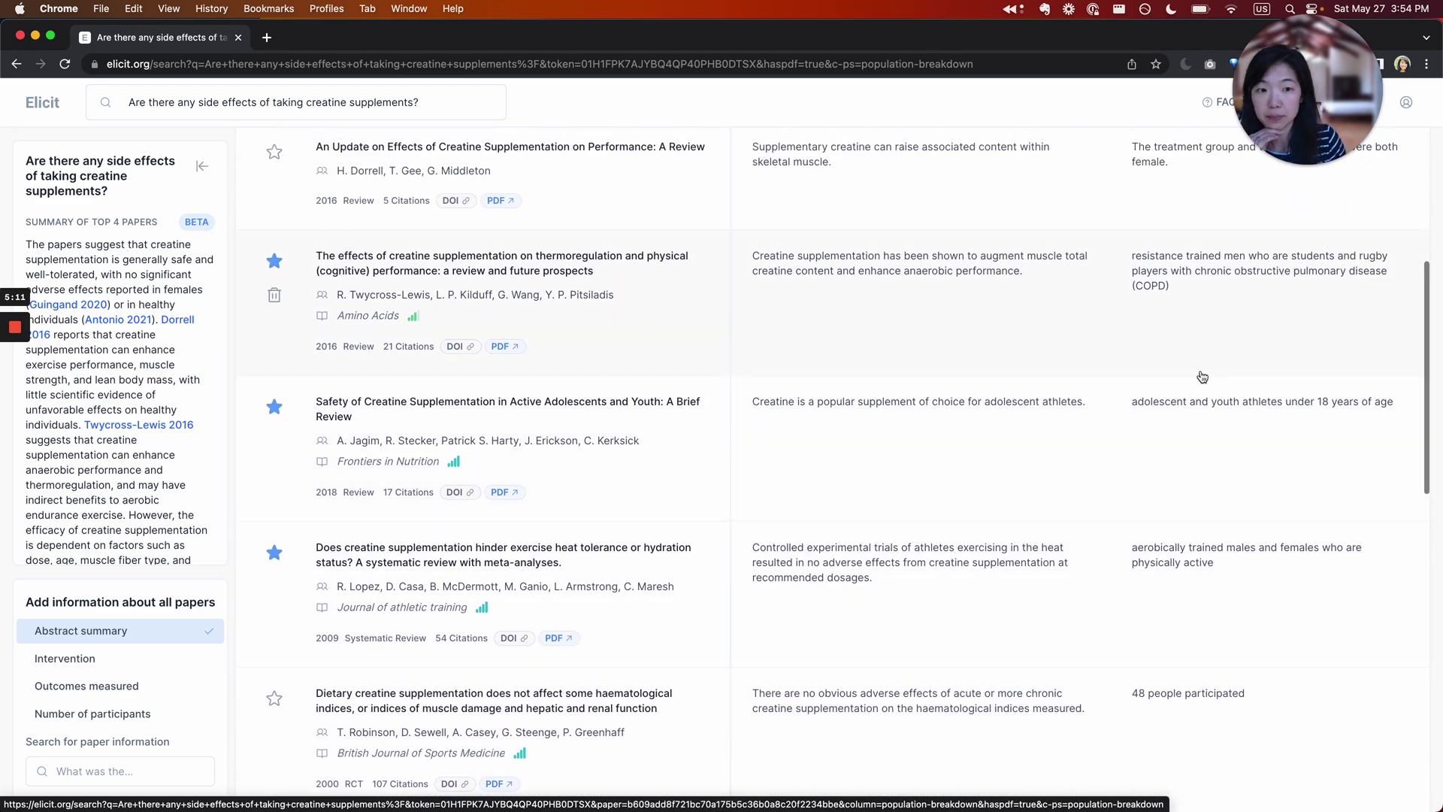
scroll(1227, 566, "down", 3)
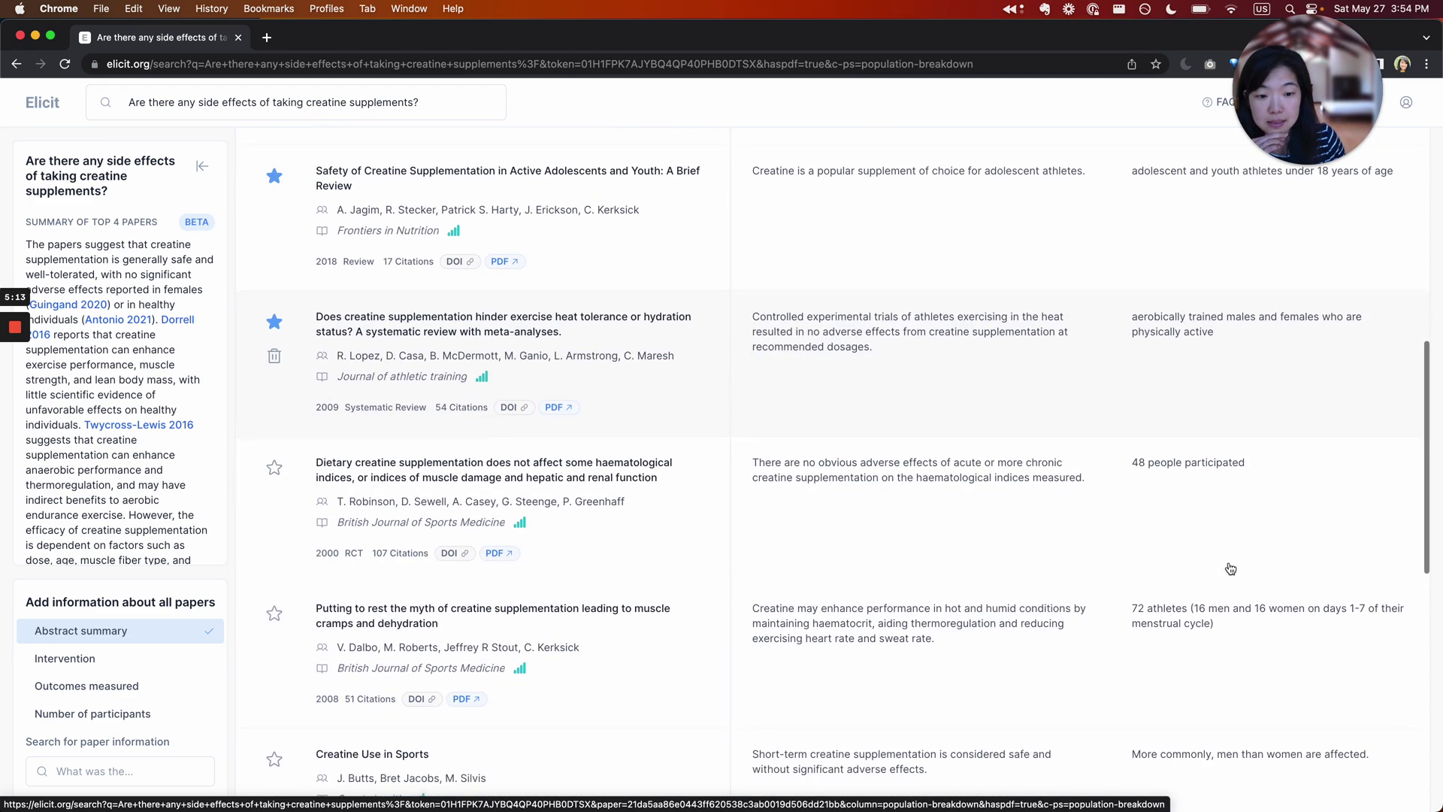
scroll(1197, 632, "down", 2)
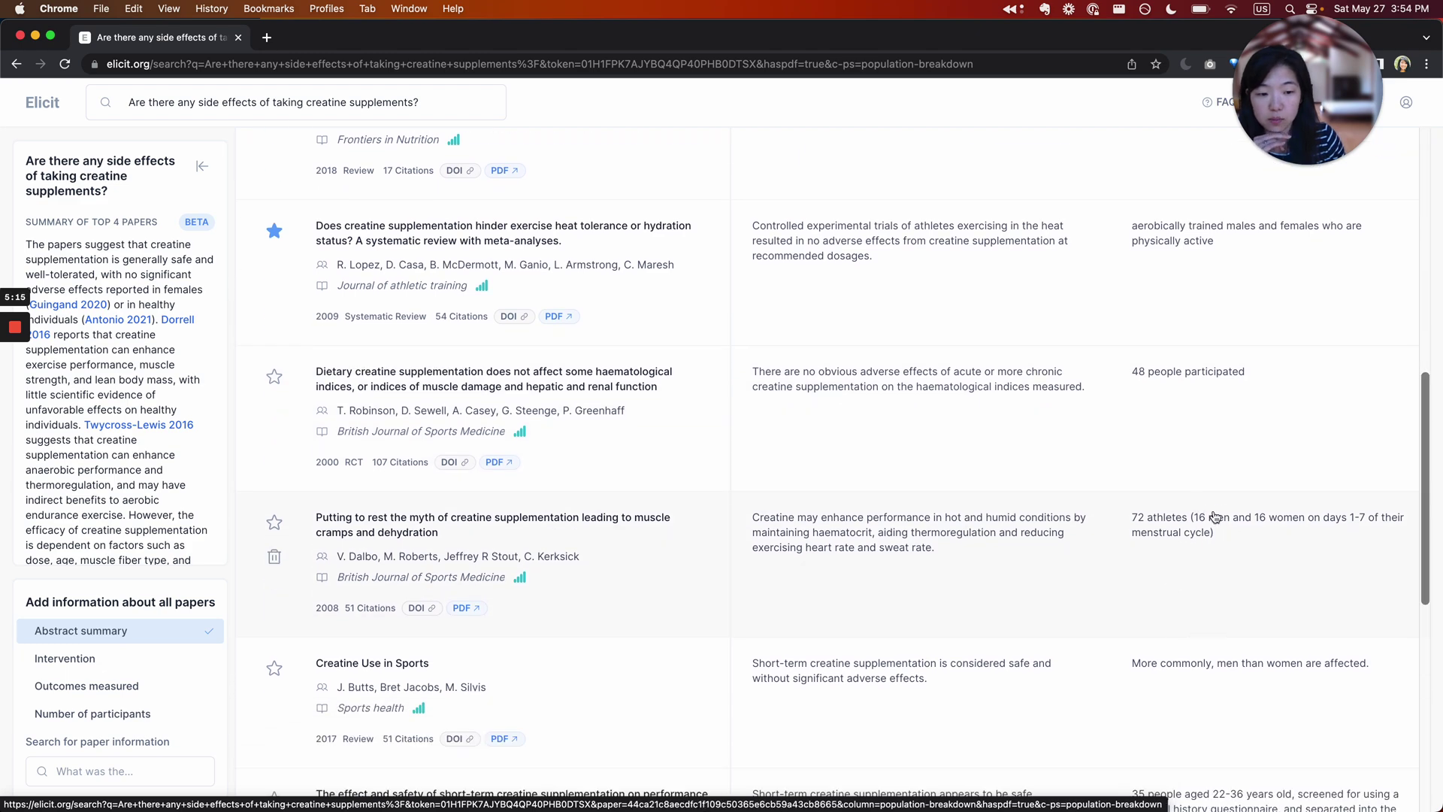
scroll(1215, 592, "down", 1)
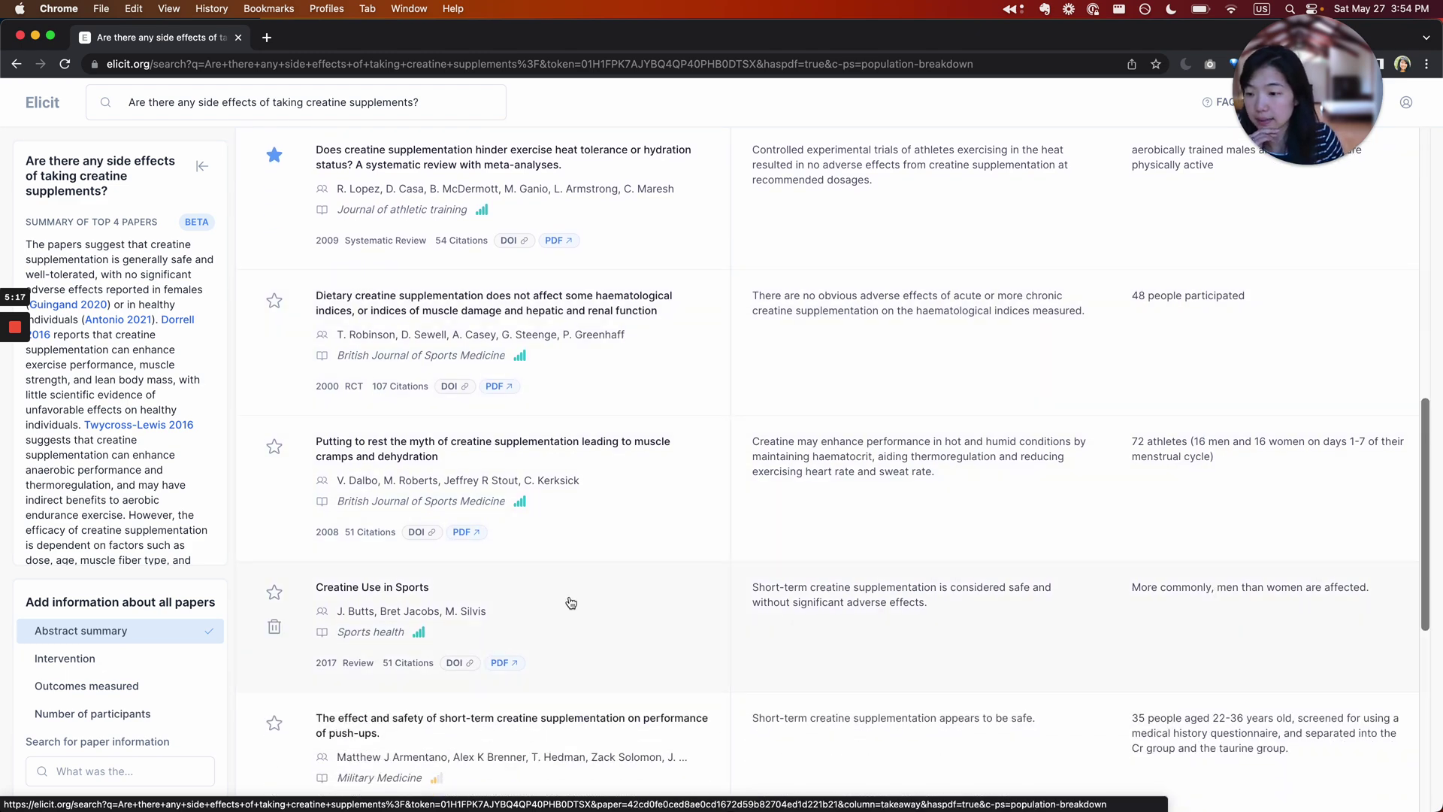
scroll(765, 654, "down", 2)
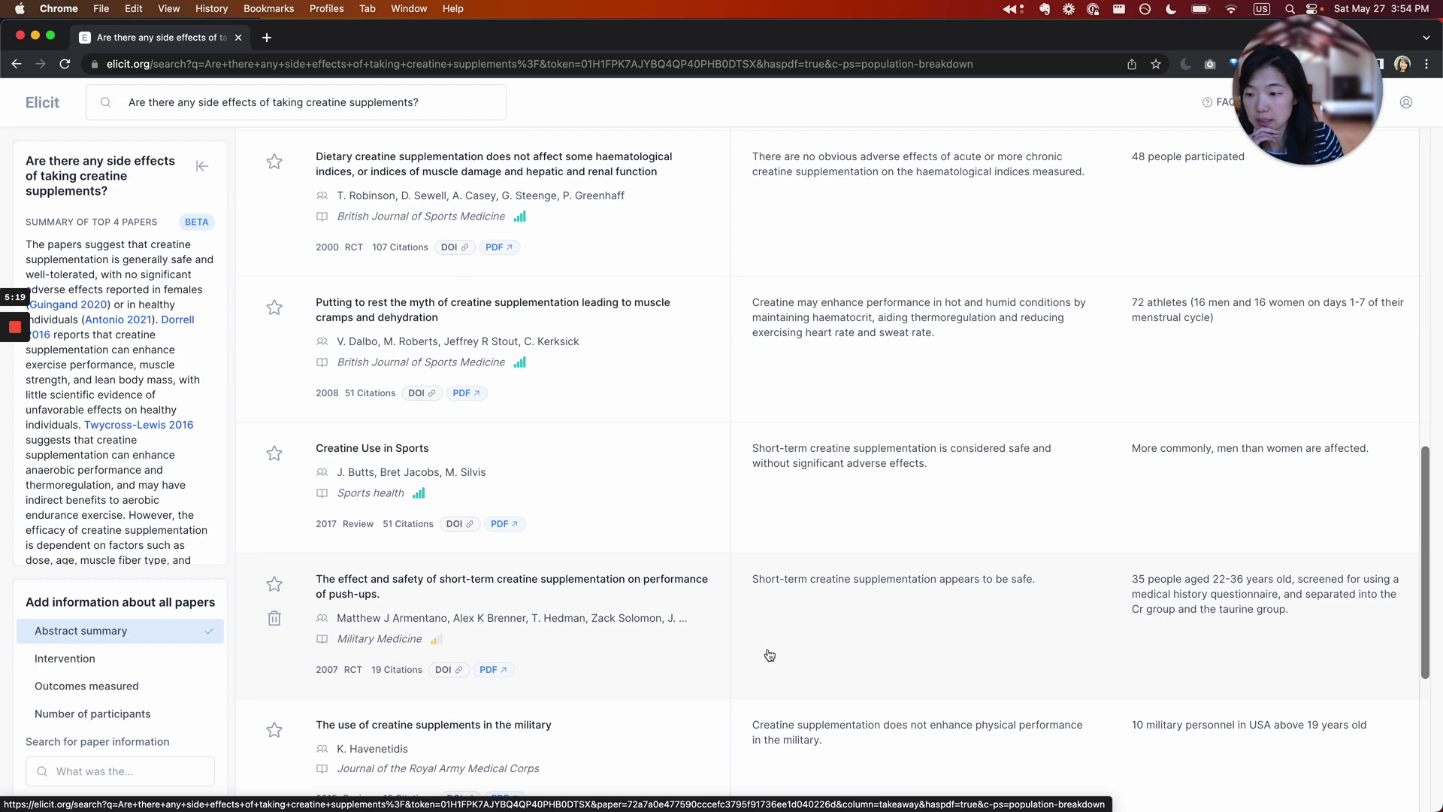
scroll(751, 647, "down", 2)
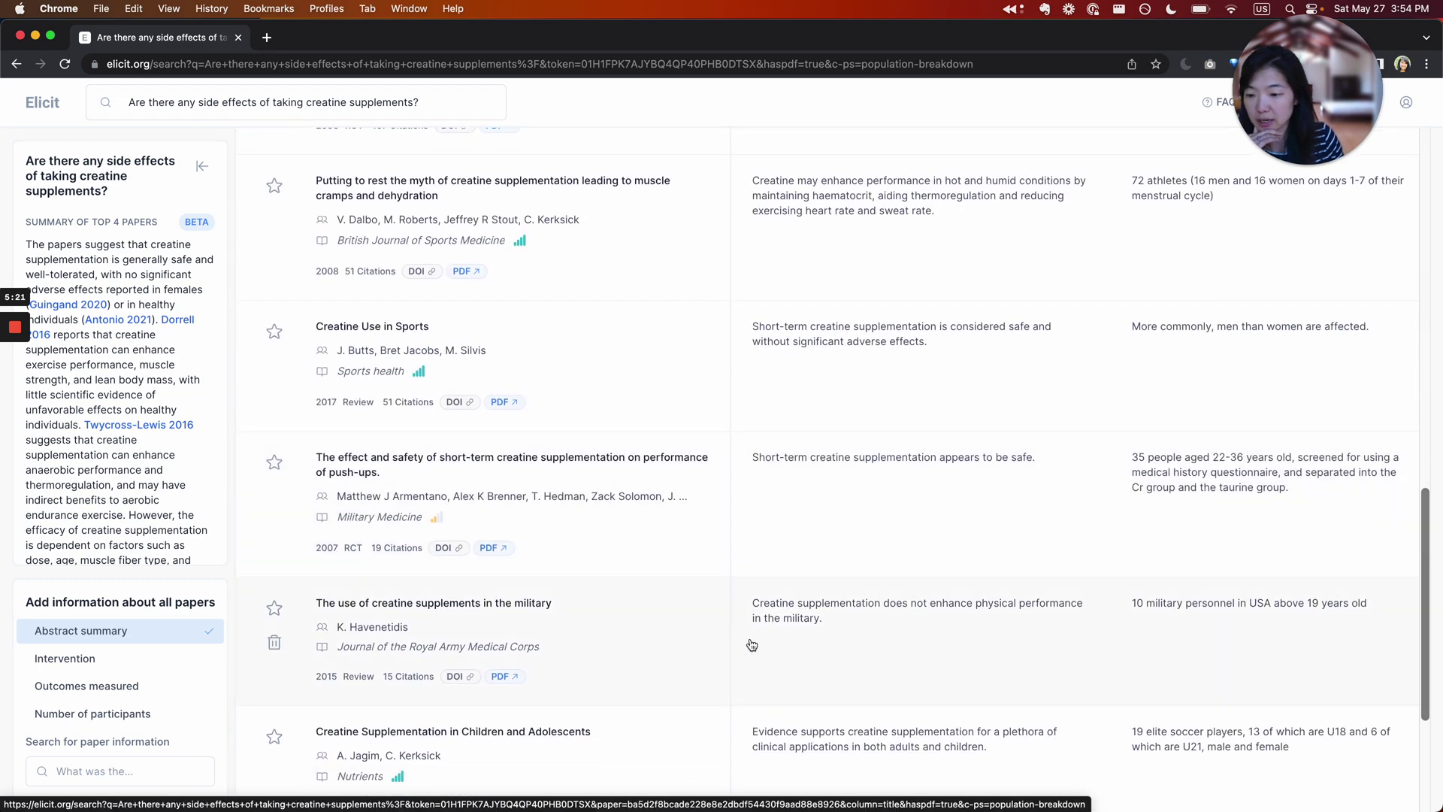
scroll(752, 644, "down", 1)
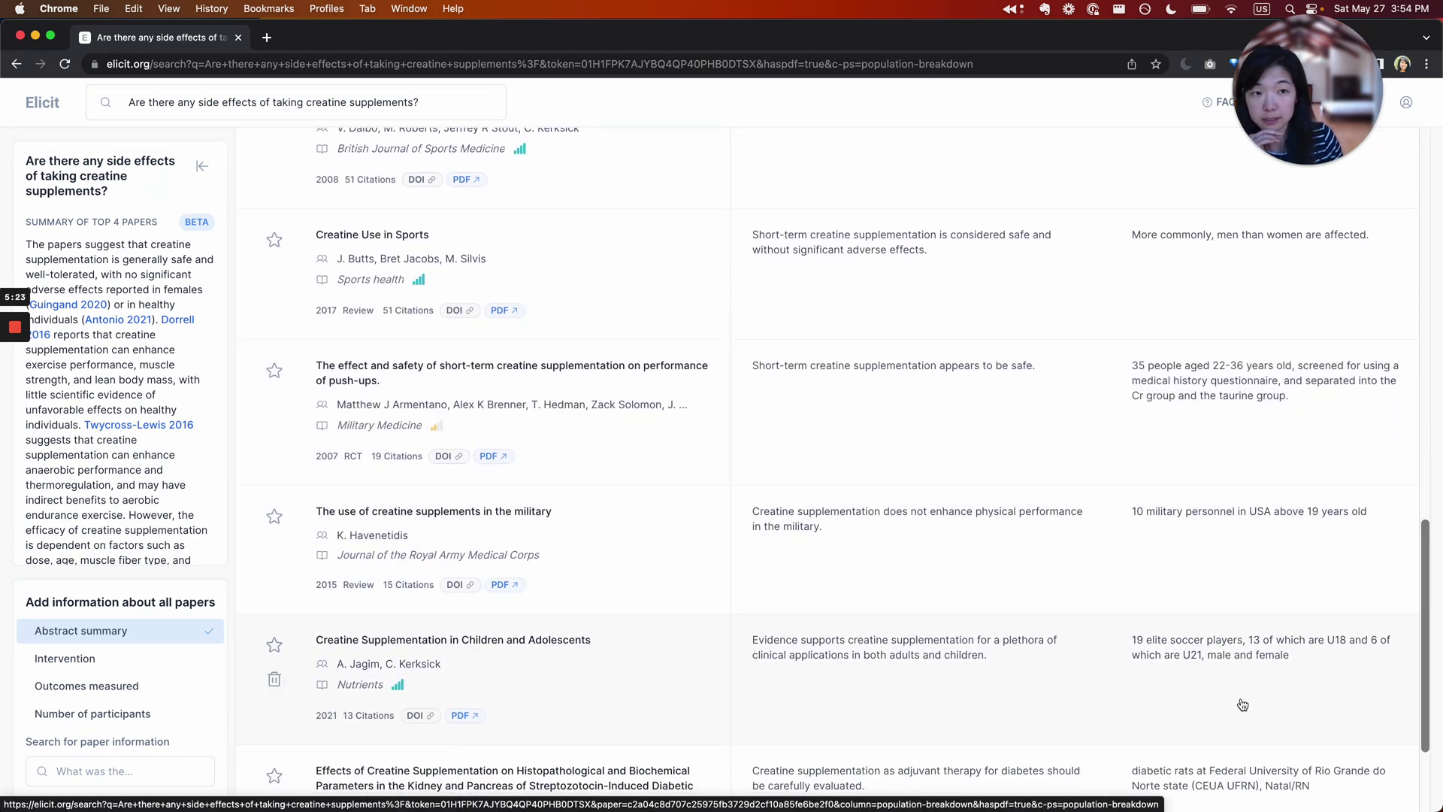
scroll(1242, 704, "up", 4)
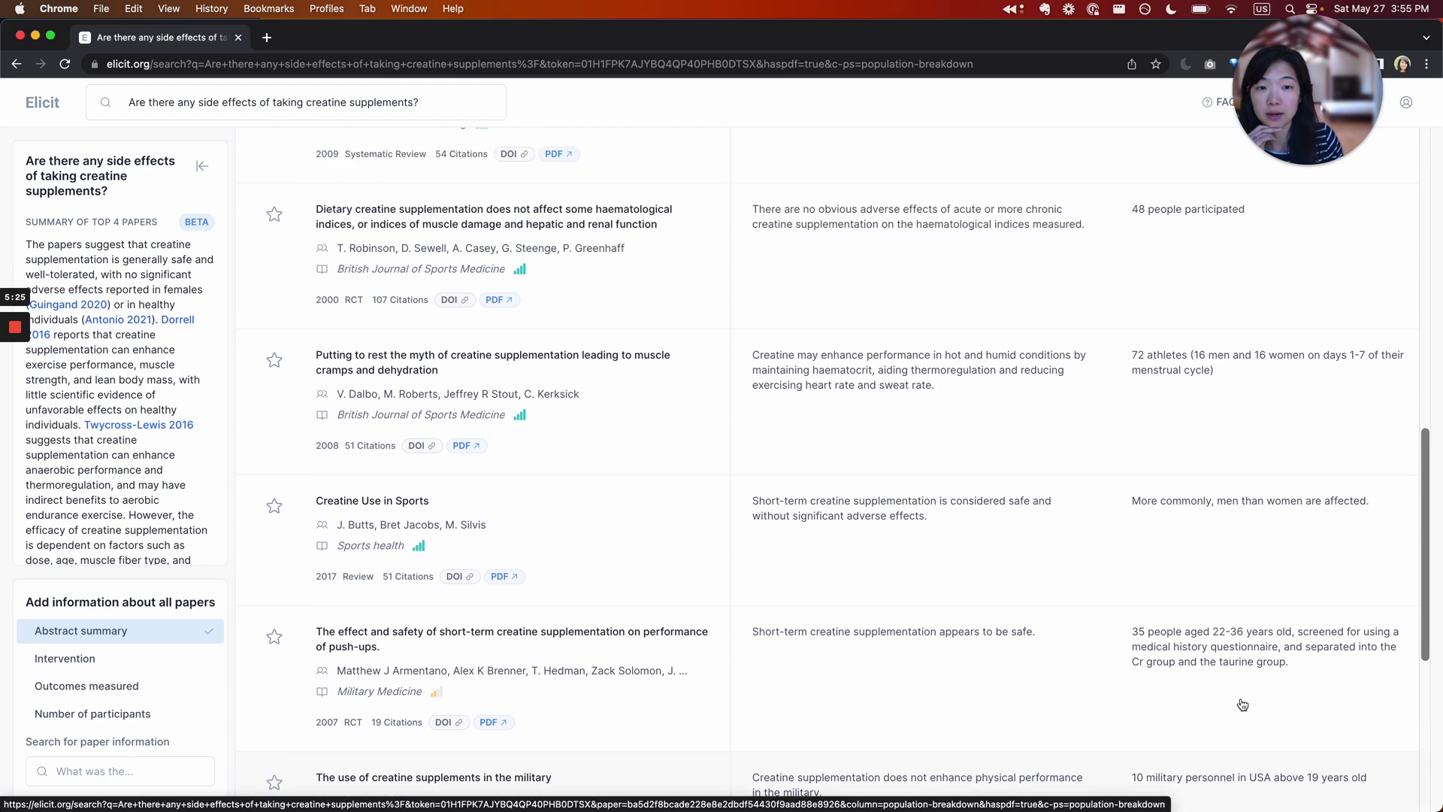
scroll(1243, 704, "up", 2)
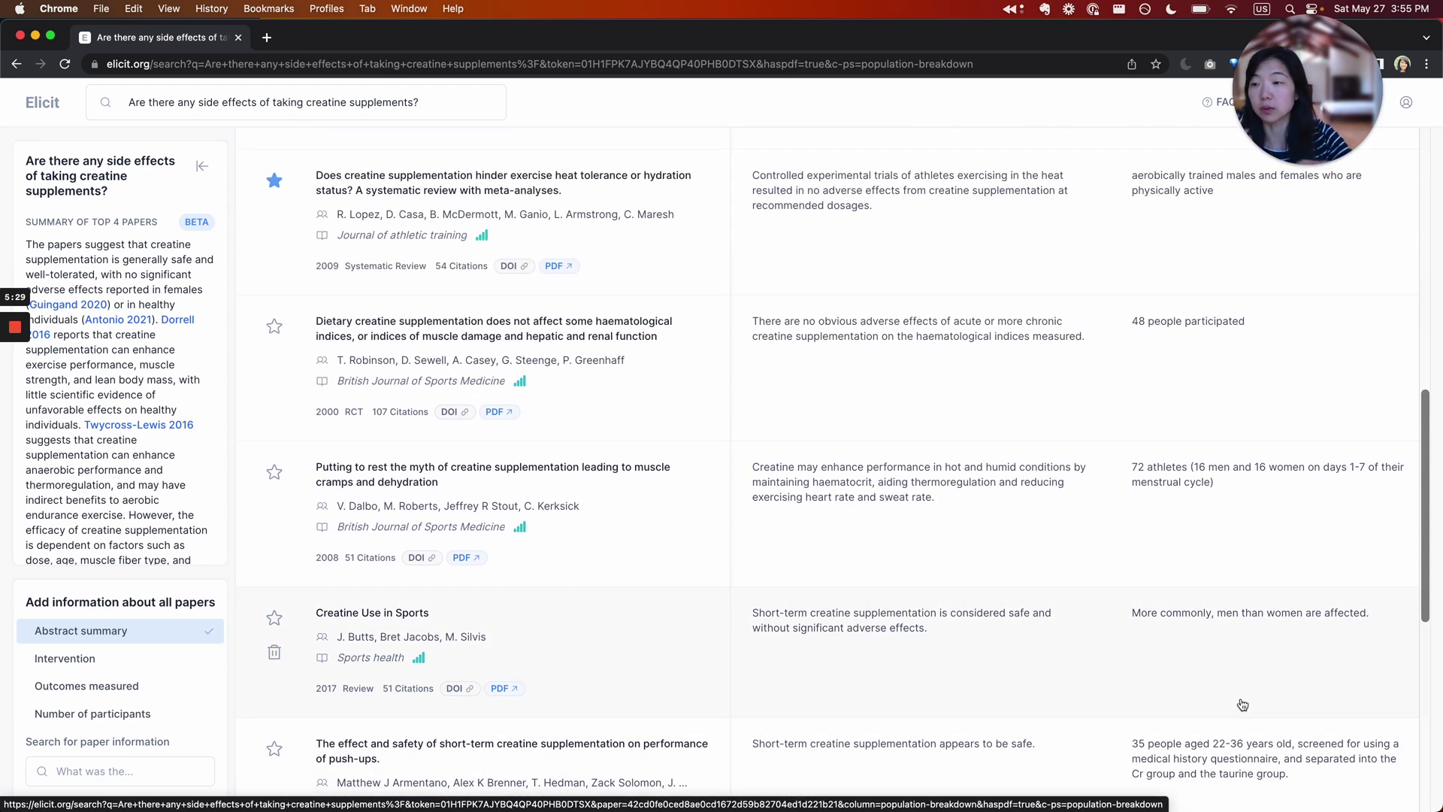
scroll(1274, 471, "up", 6)
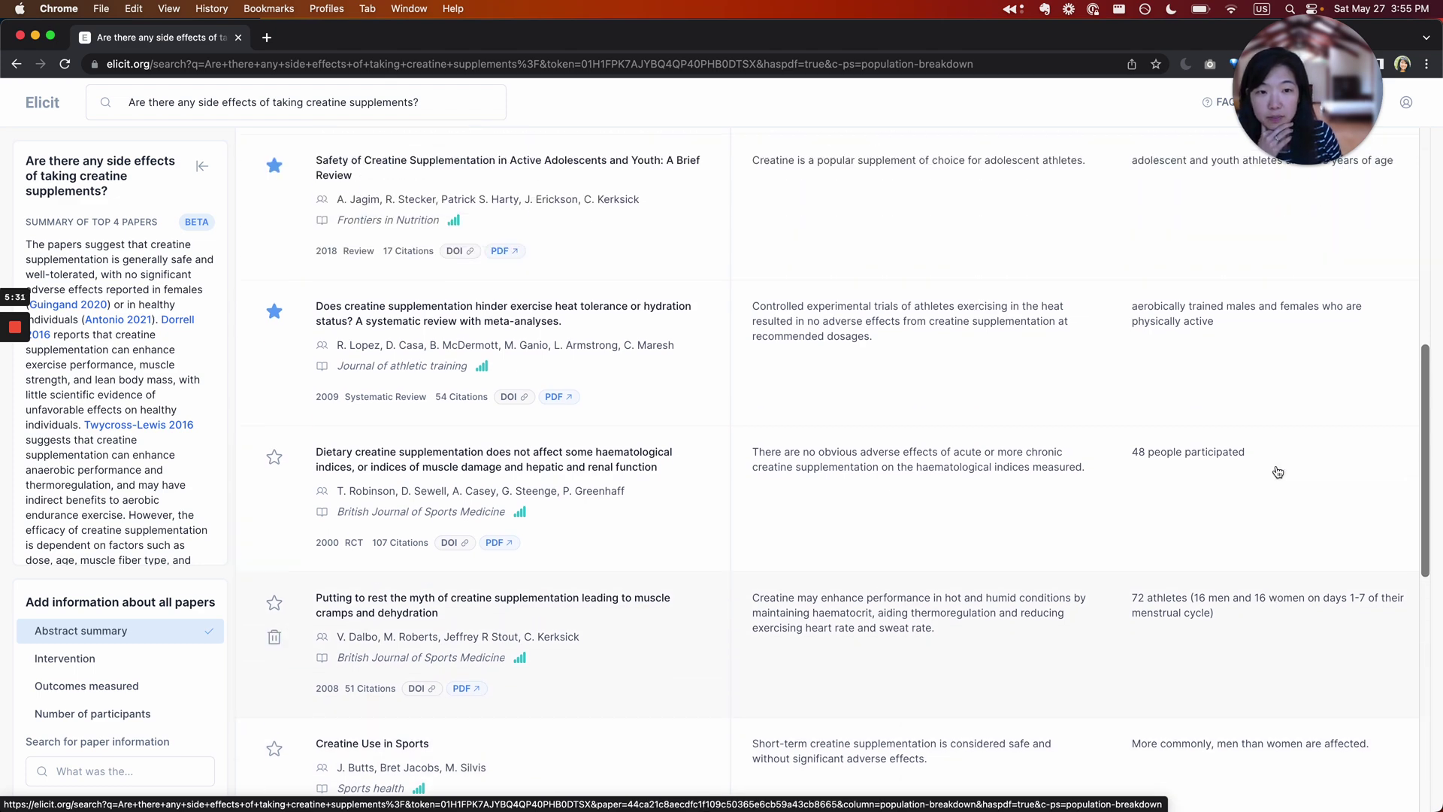
scroll(1277, 471, "up", 5)
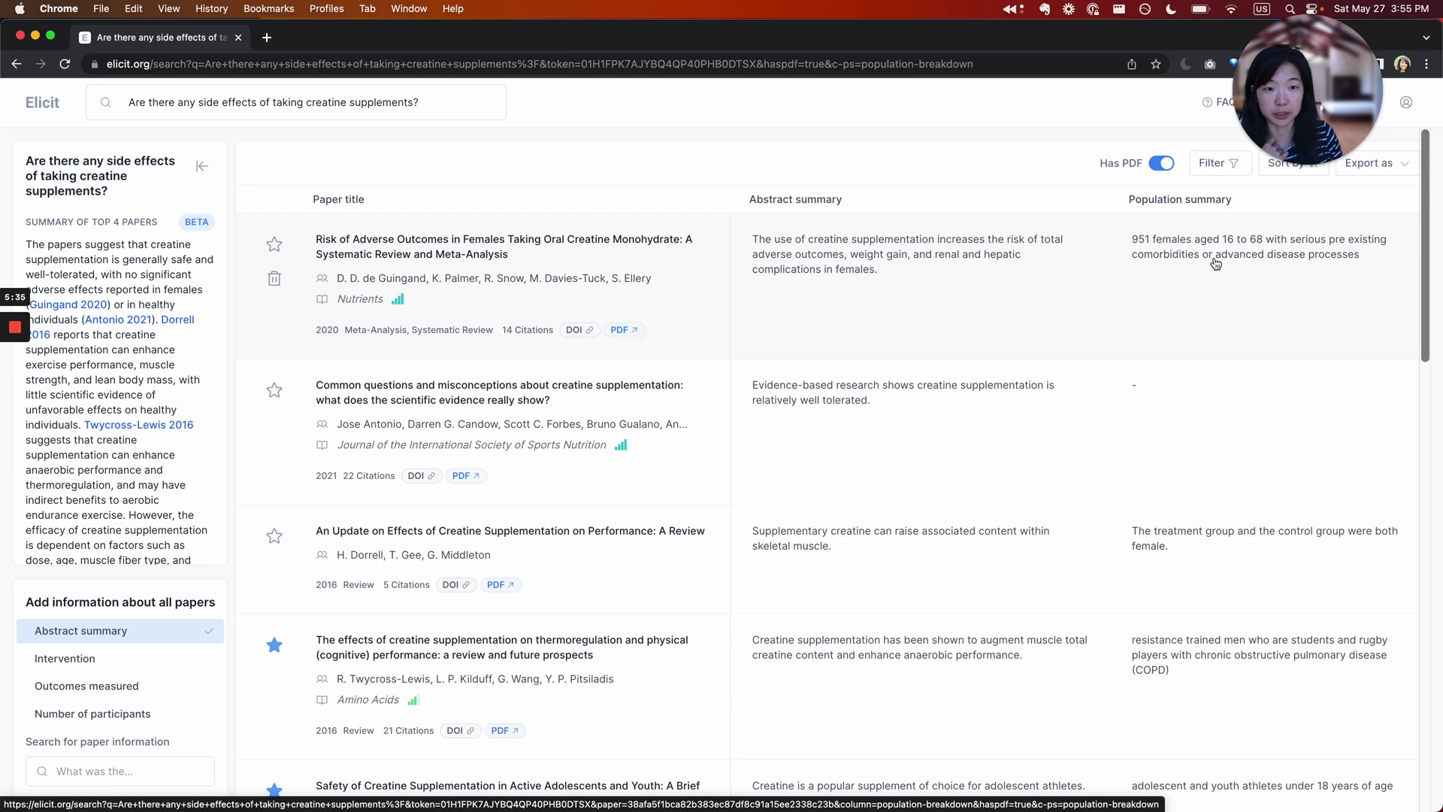
Add an 'Abstract contains vegetarian' keyword filter to the results and confirm it is applied.
left_click(1219, 163)
left_click(1158, 204)
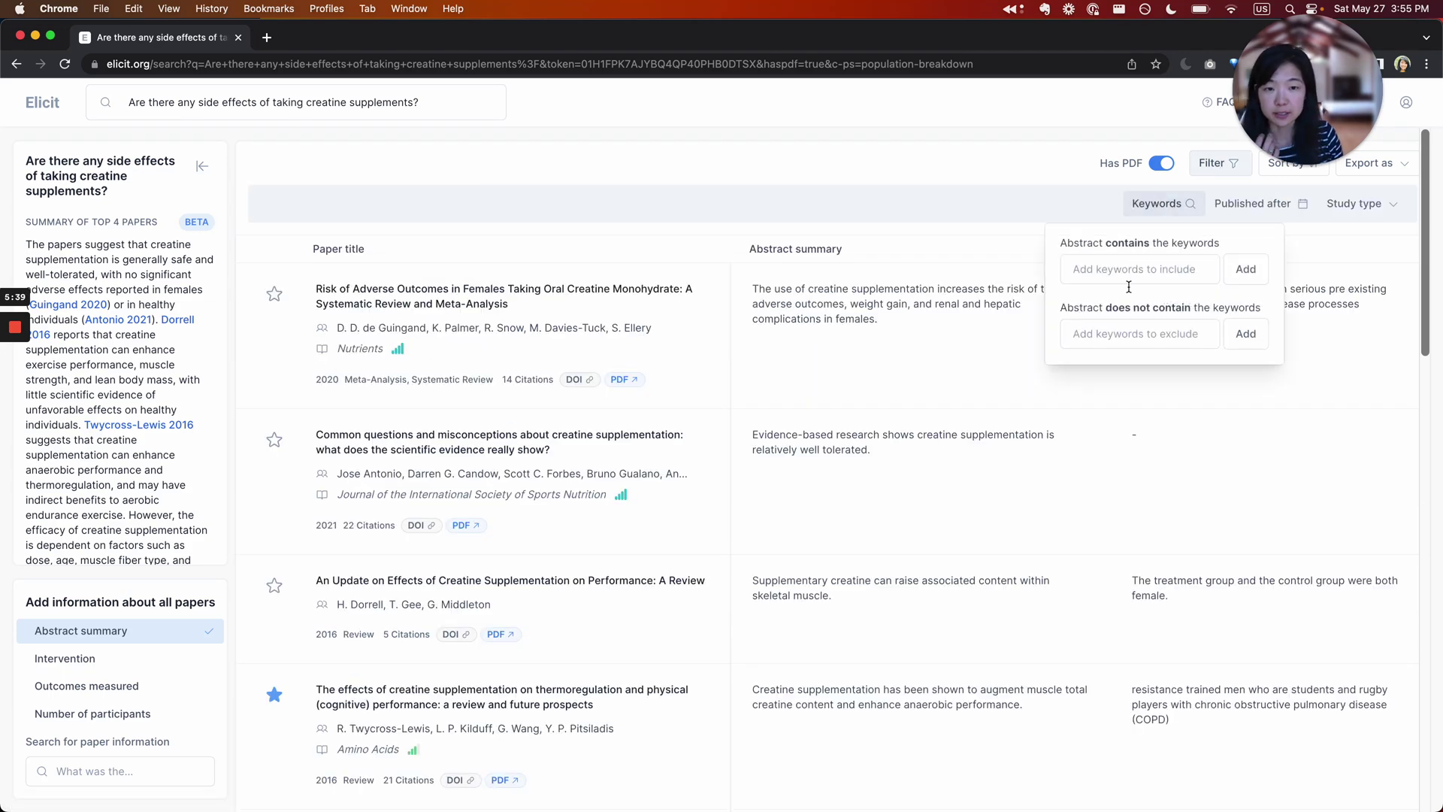
type("vegetarian")
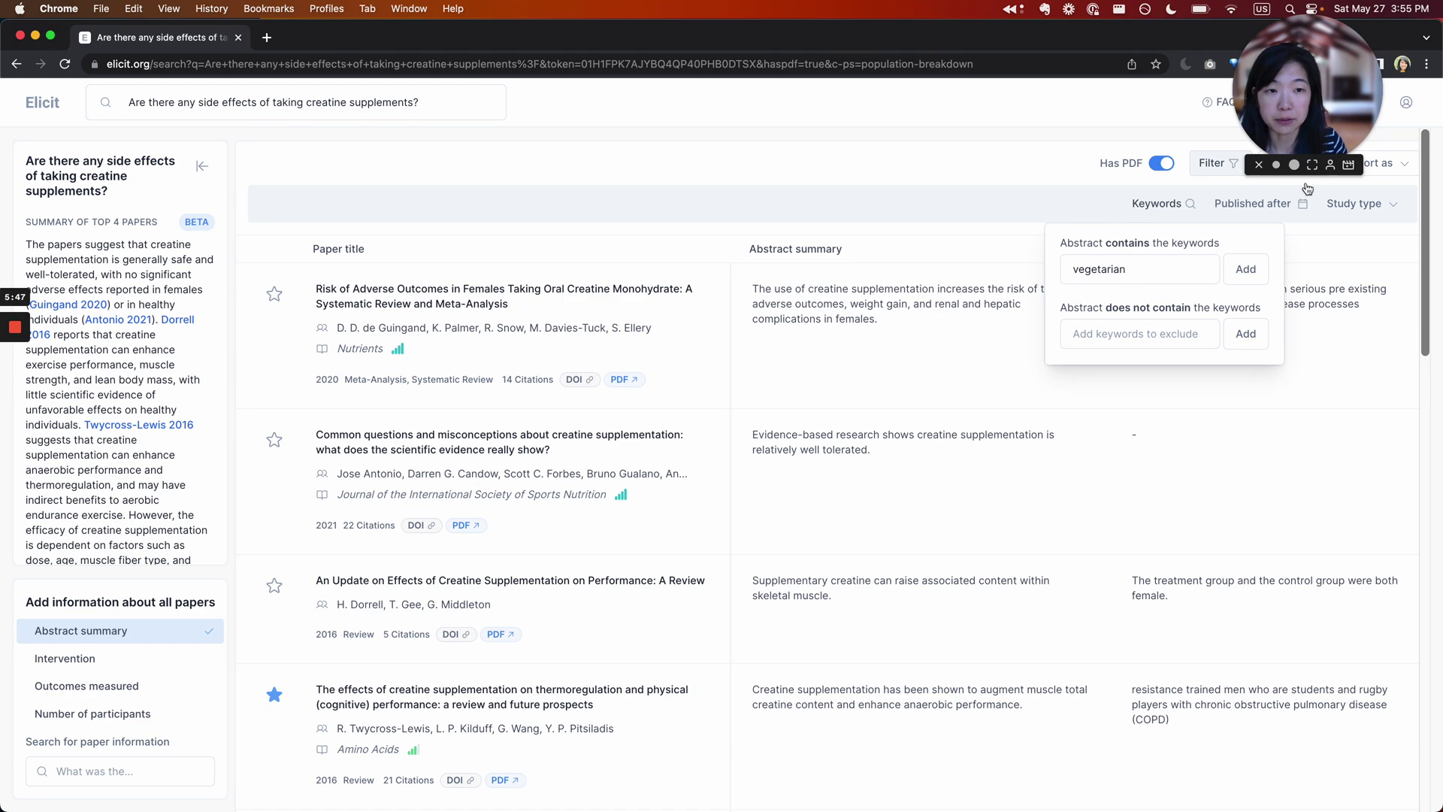
left_click(1245, 271)
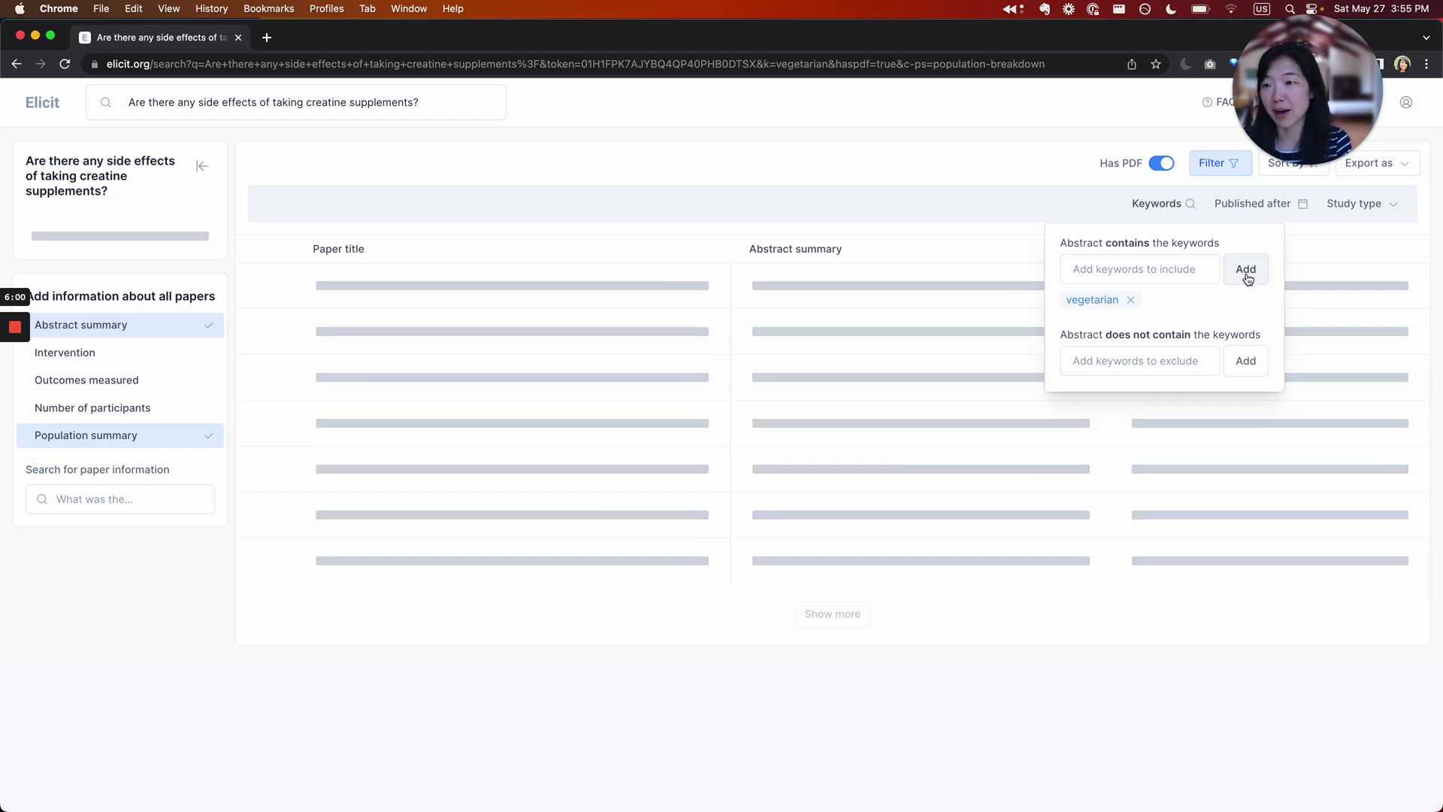
left_click(1101, 142)
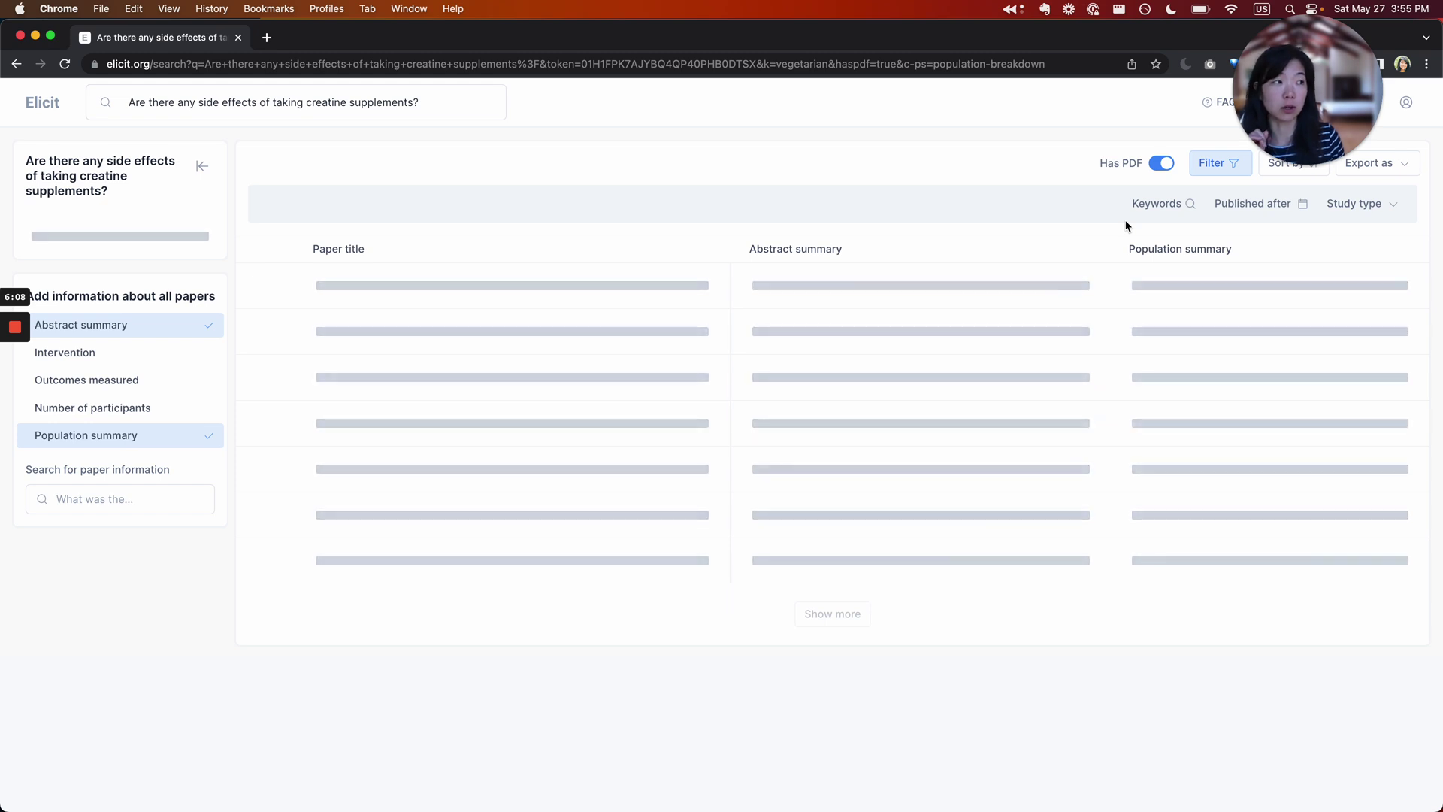
left_click(1159, 209)
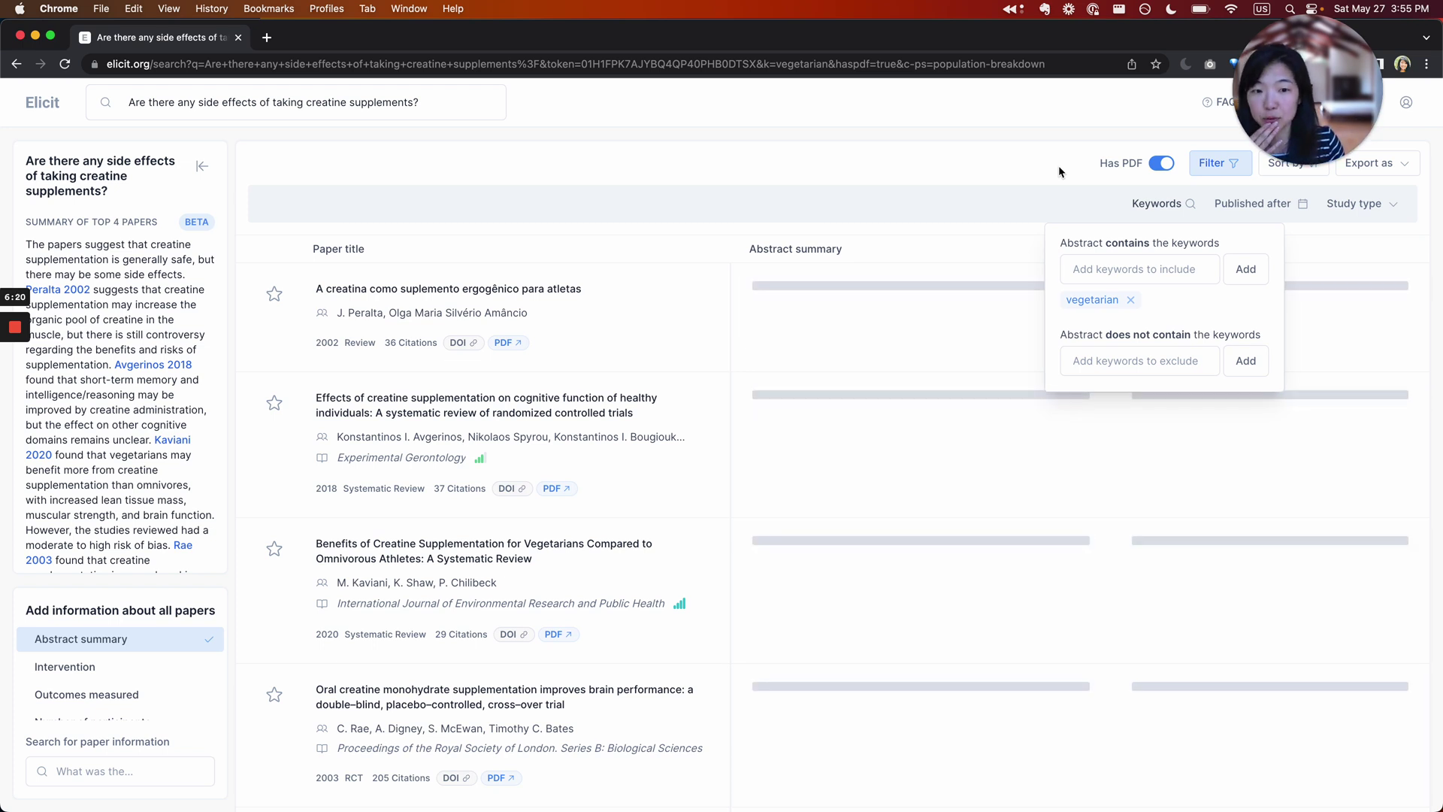
key("Escape")
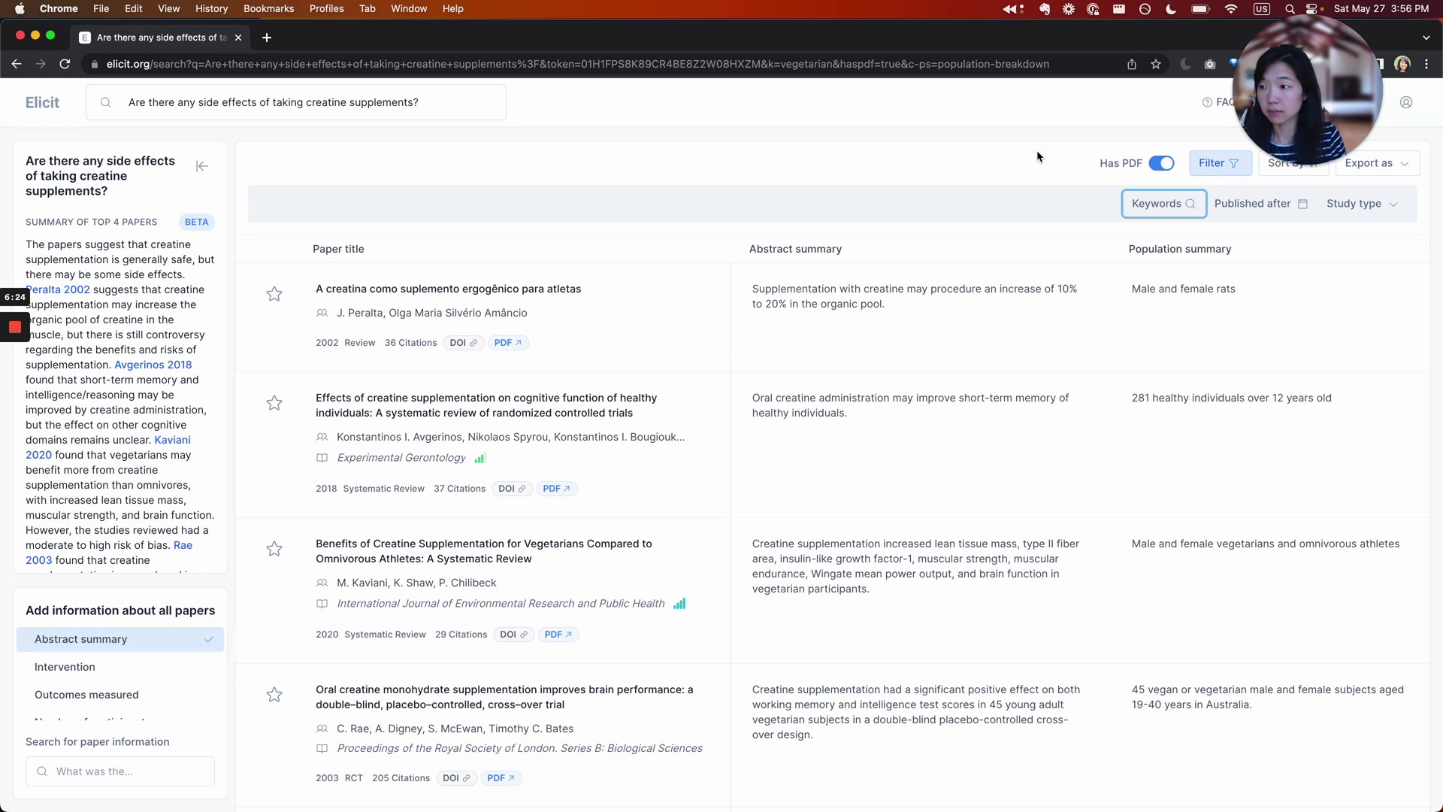
Delete the 2002 Portuguese rat study from the vegetarian-filtered results and review the updated list.
left_click(1037, 156)
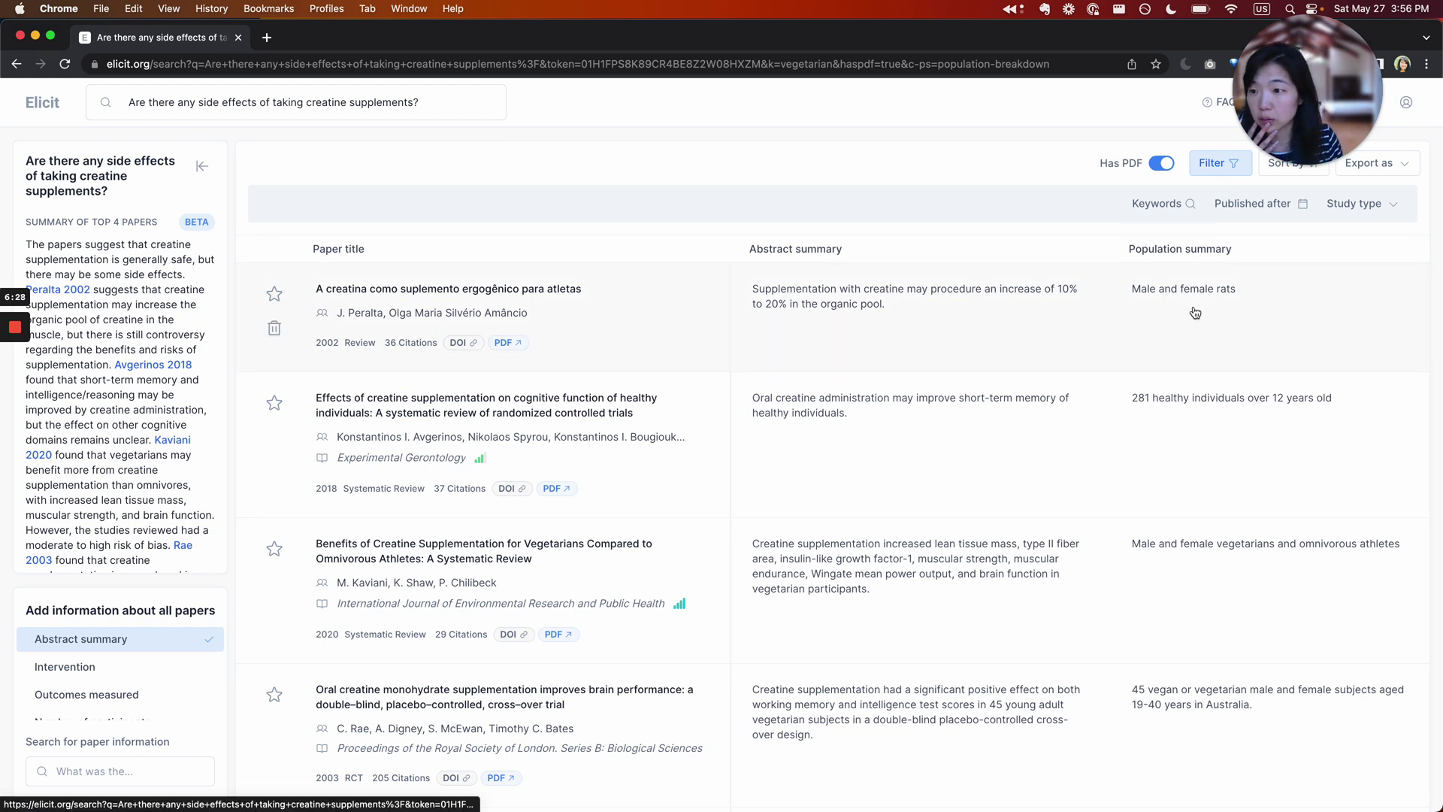
left_click(275, 328)
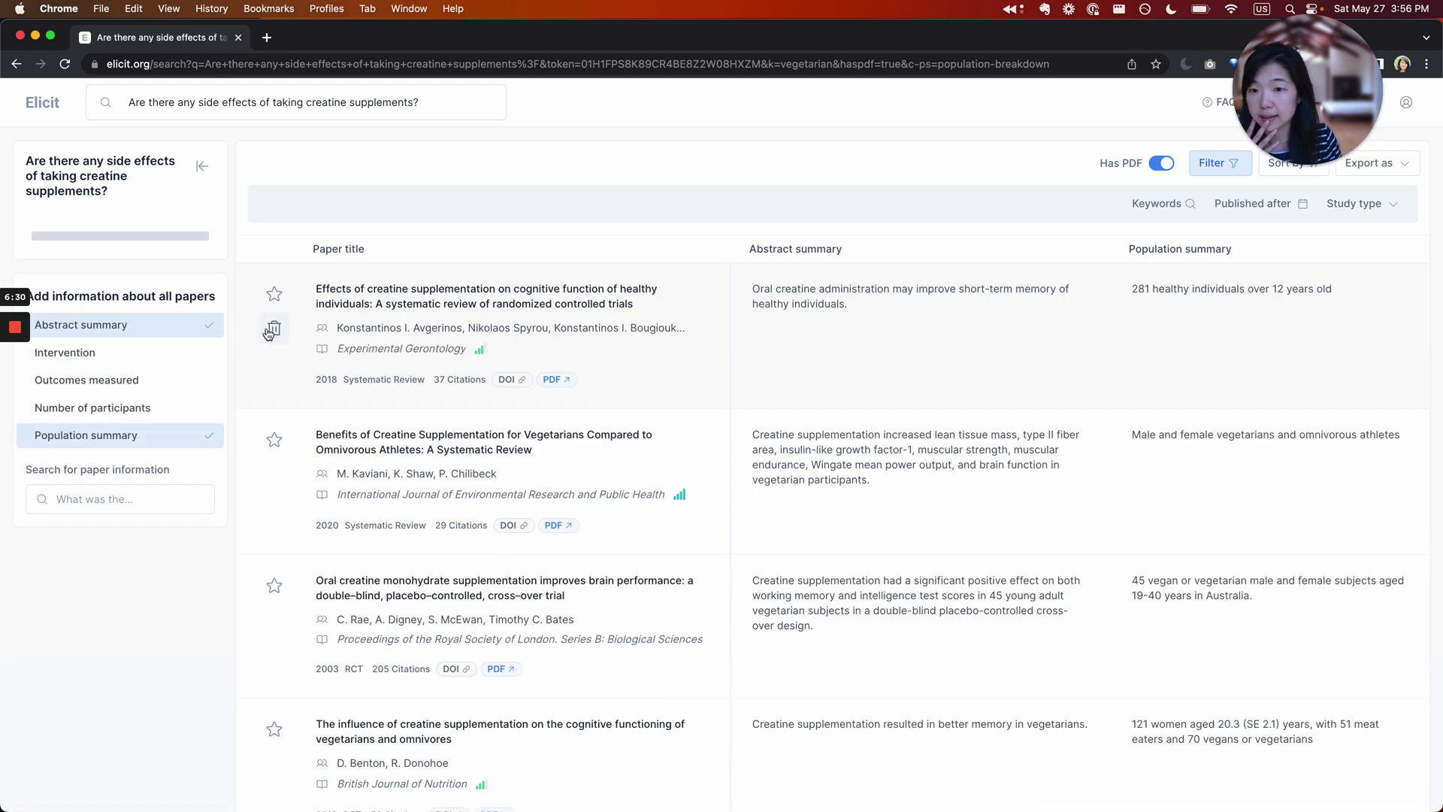
scroll(1229, 340, "down", 1)
scroll(1164, 346, "up", 1)
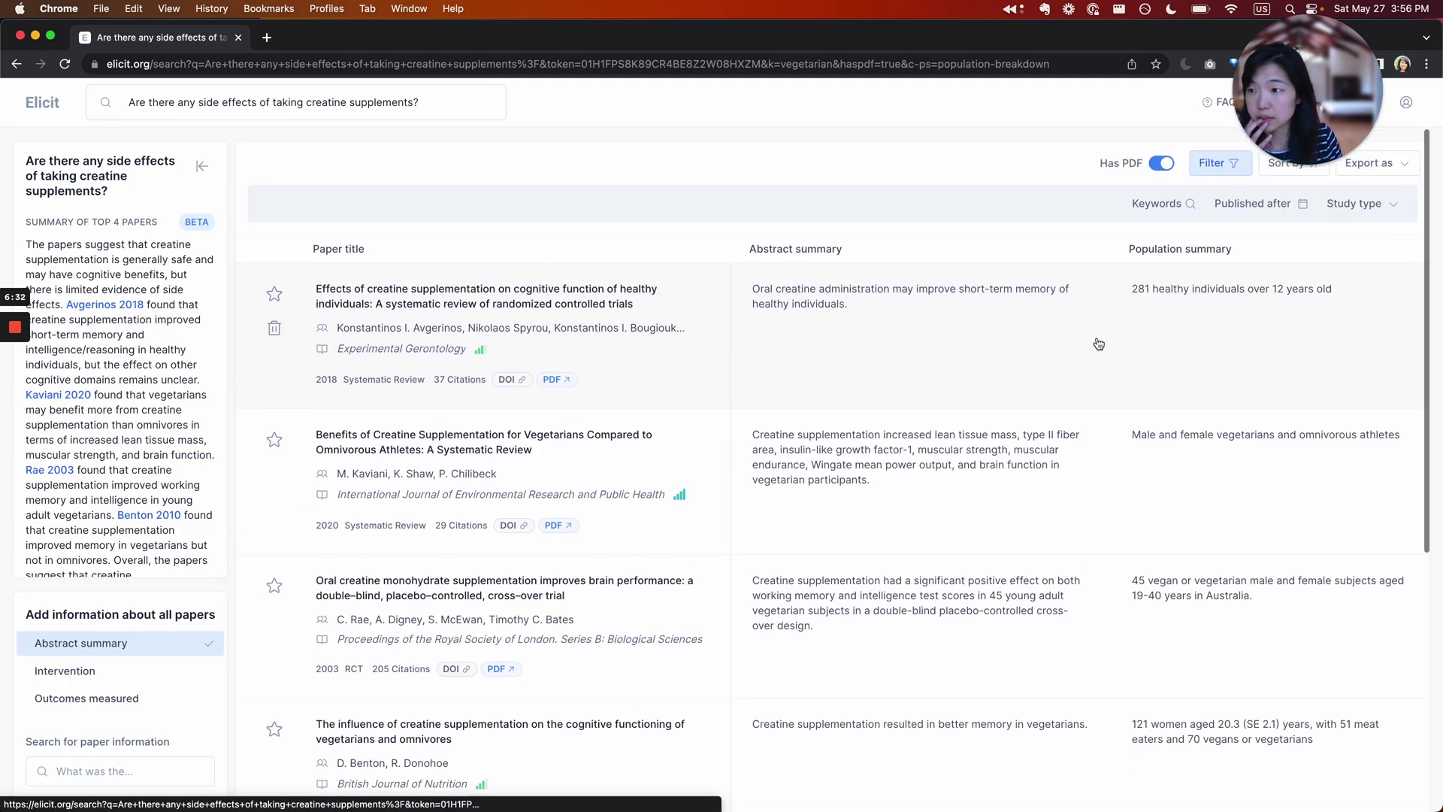
scroll(866, 386, "down", 1)
scroll(869, 383, "down", 1)
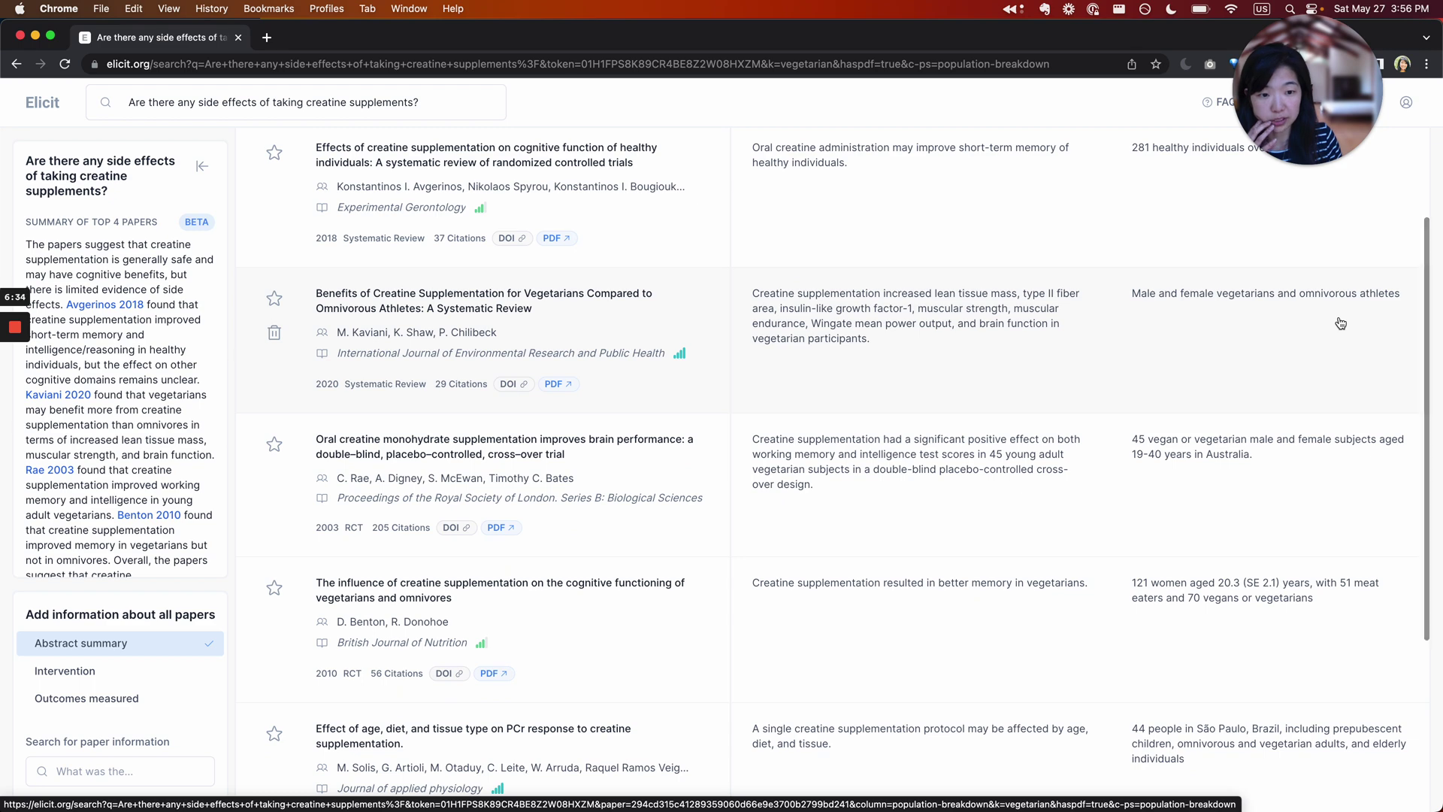
scroll(1275, 458, "down", 2)
scroll(1277, 451, "up", 3)
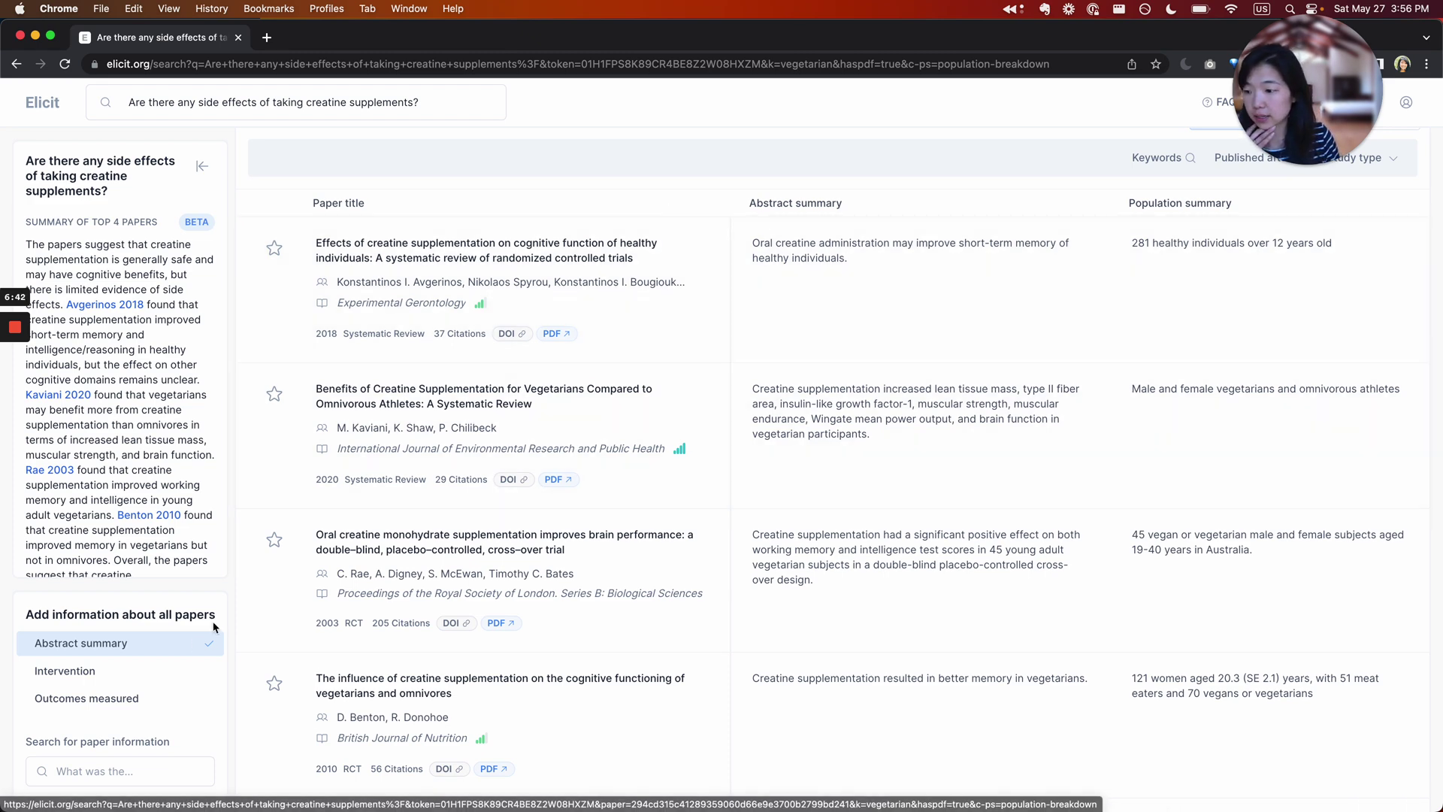
Enter 'side effect measured' as a custom paper-information question to add as a column.
left_click(118, 771)
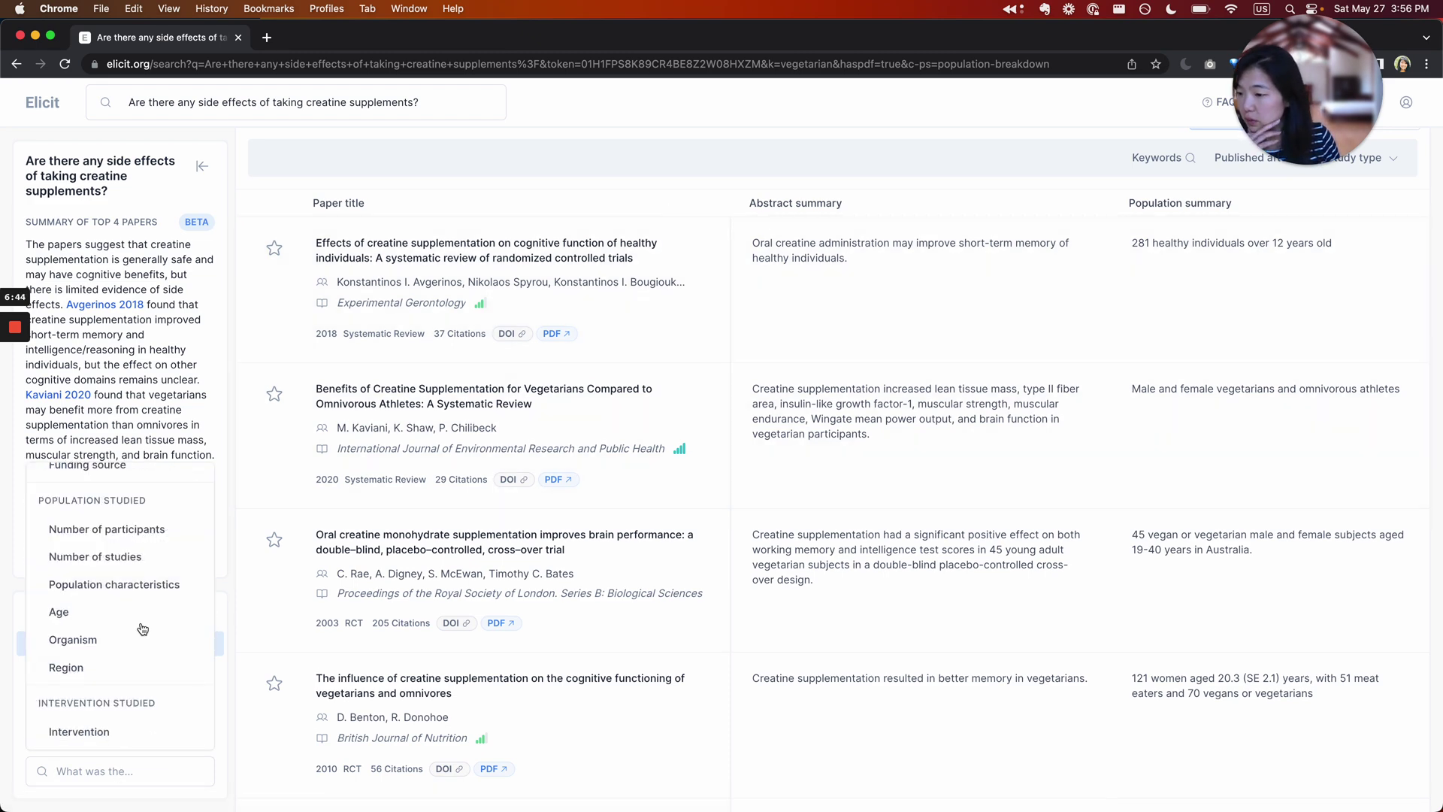
scroll(139, 612, "down", 3)
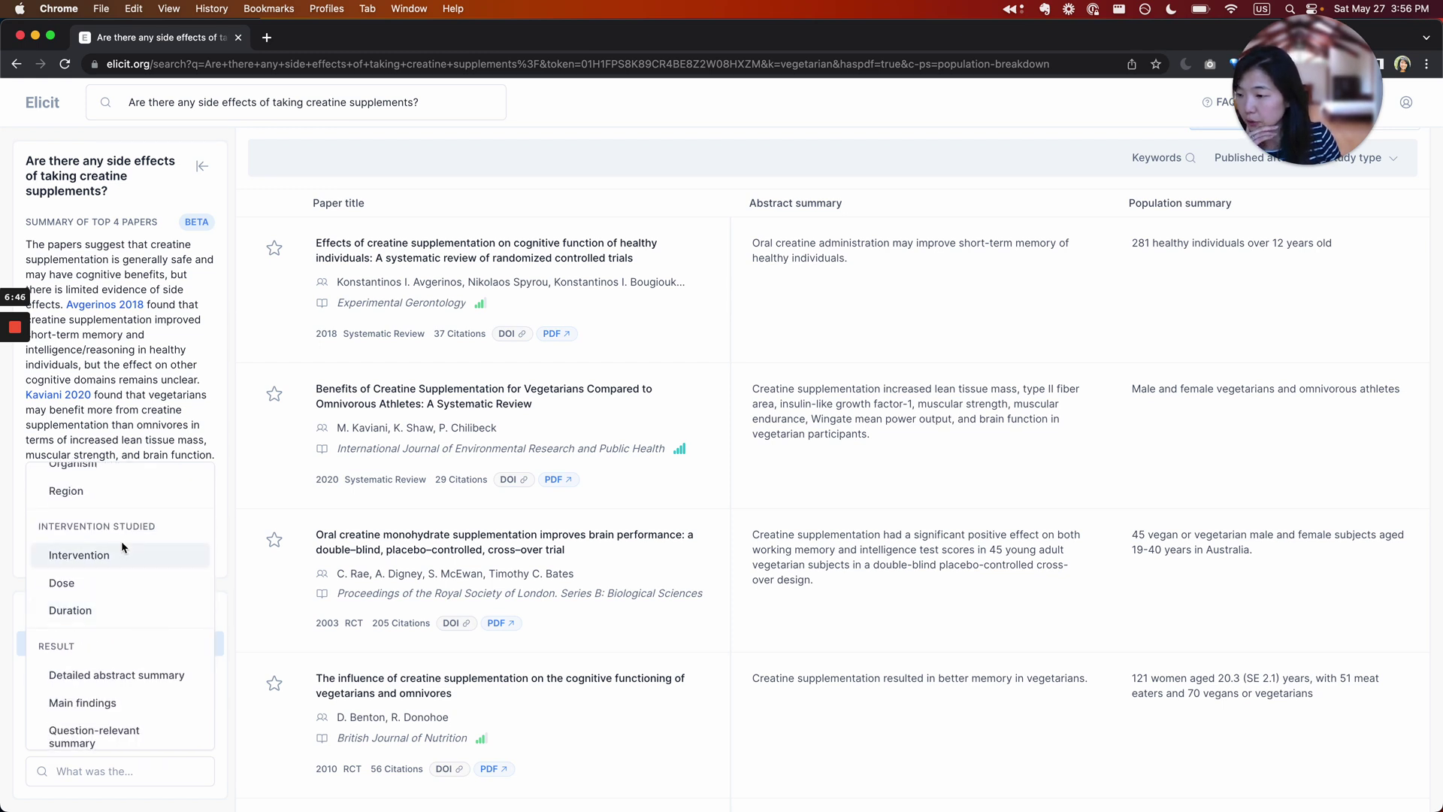
scroll(126, 556, "down", 3)
scroll(143, 616, "down", 3)
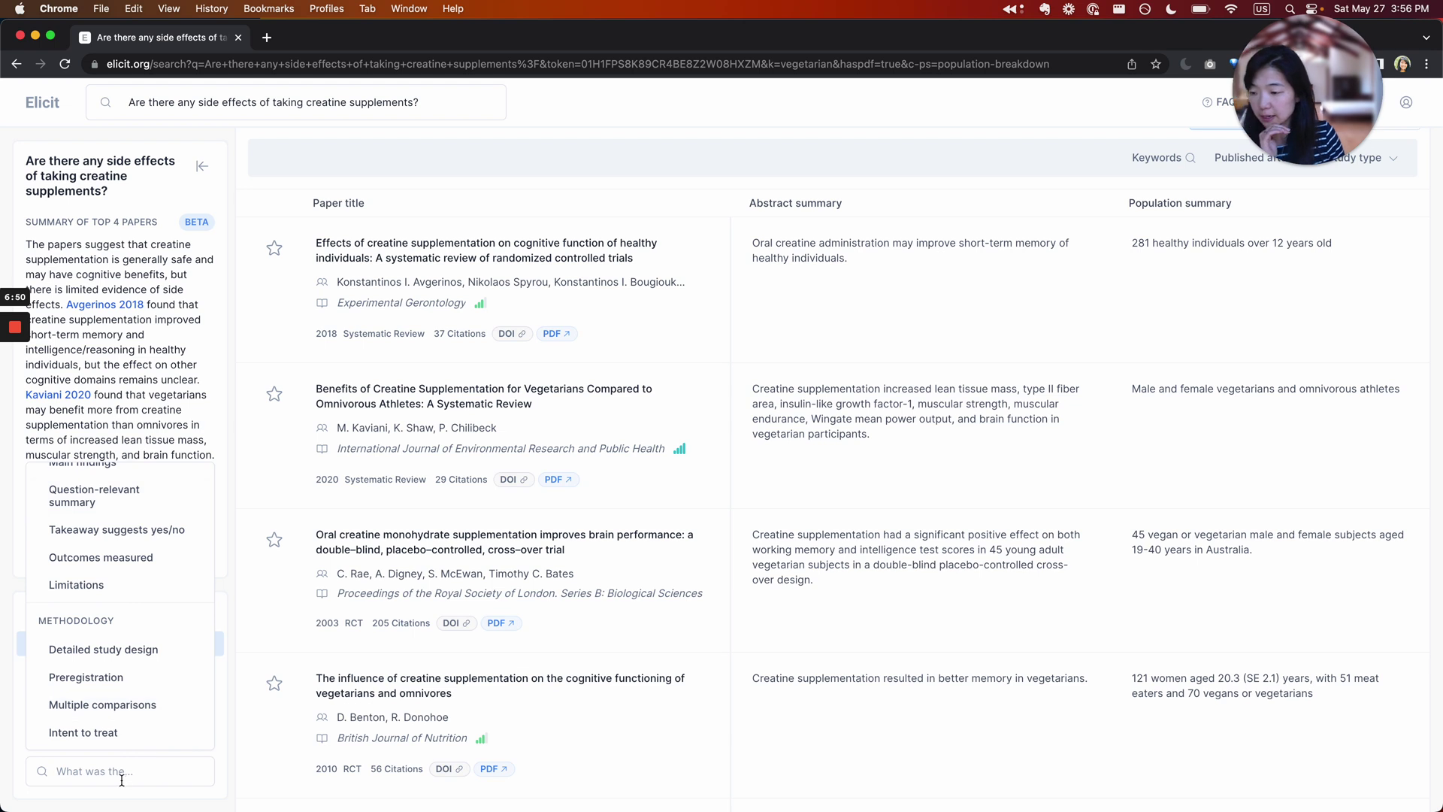
type("si")
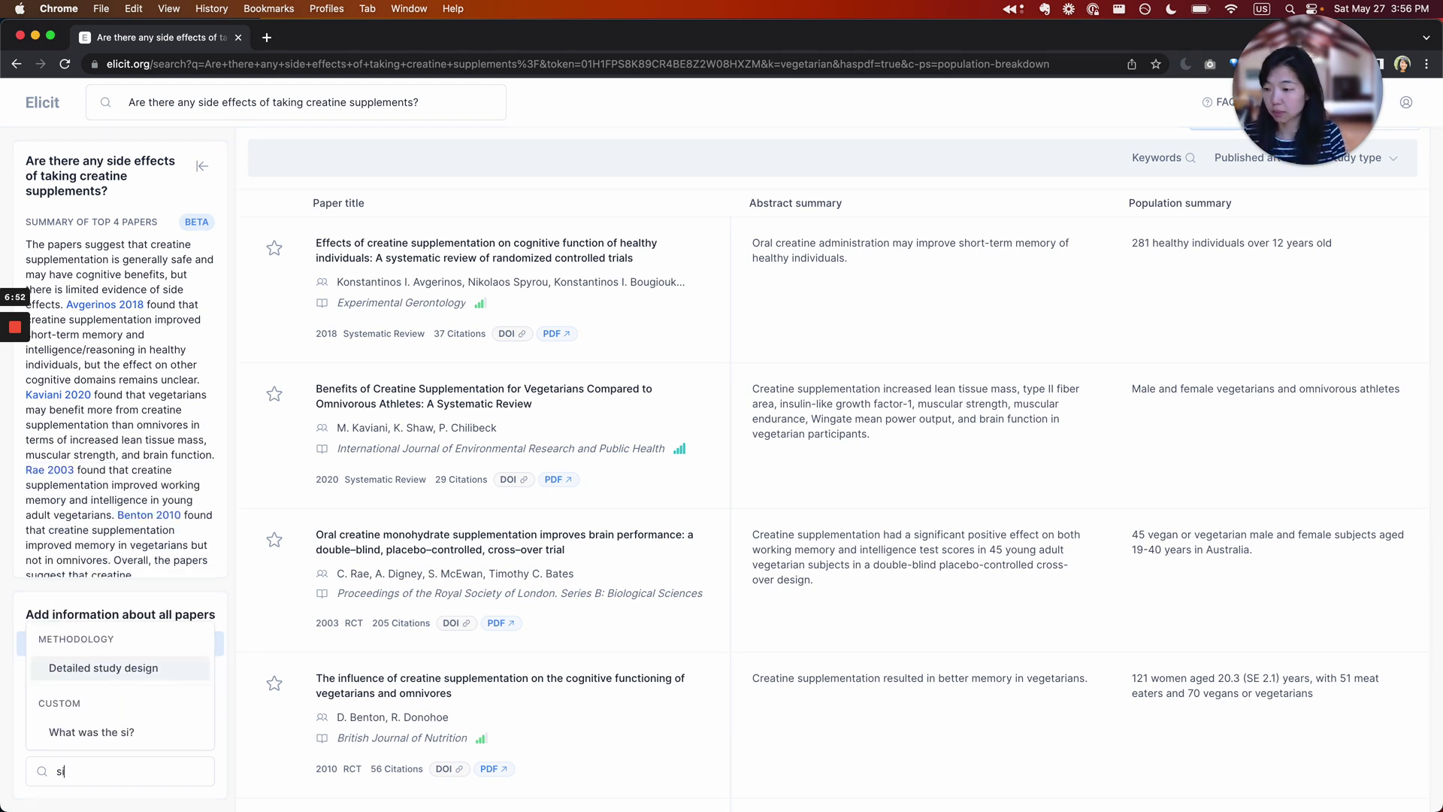
type("de effect")
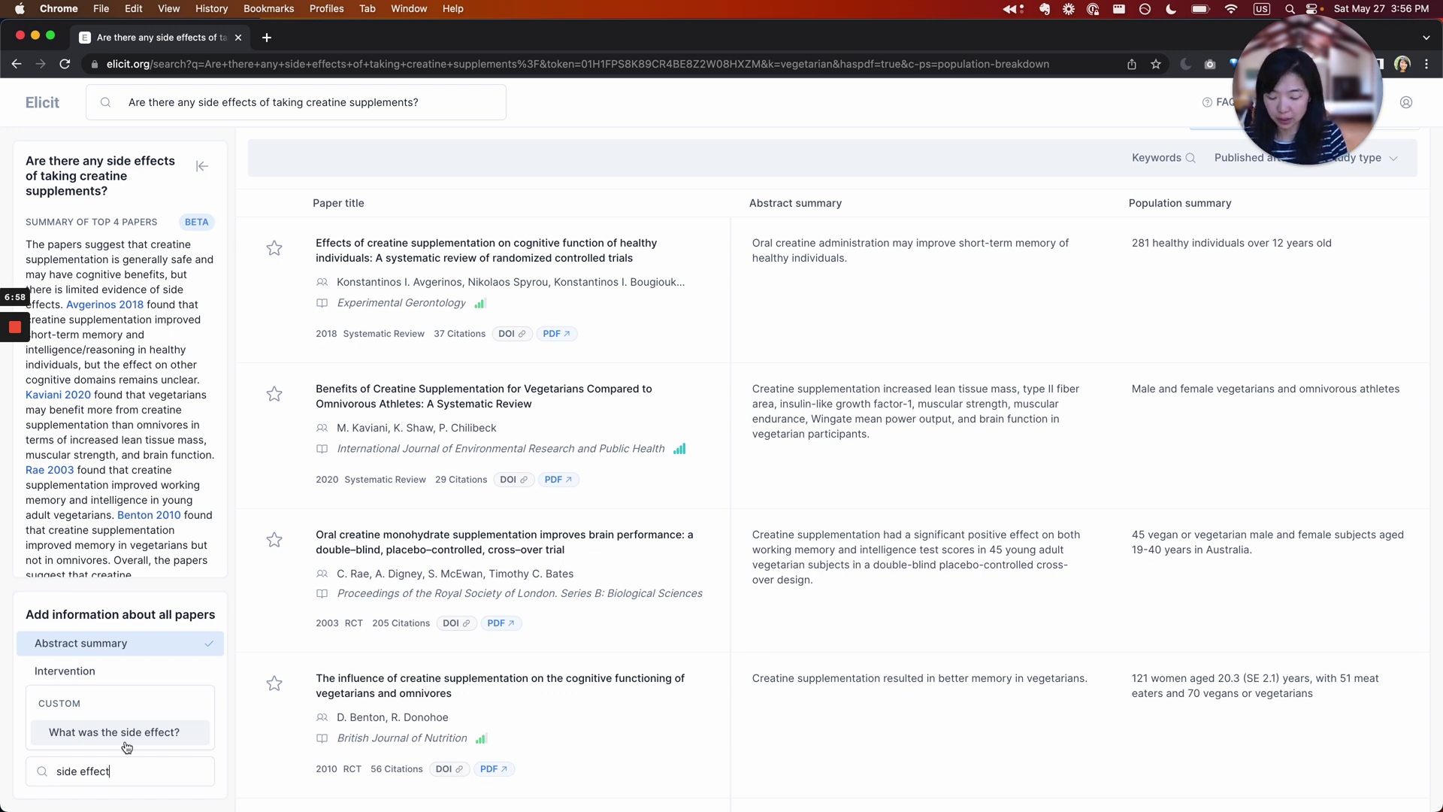
type(" measured")
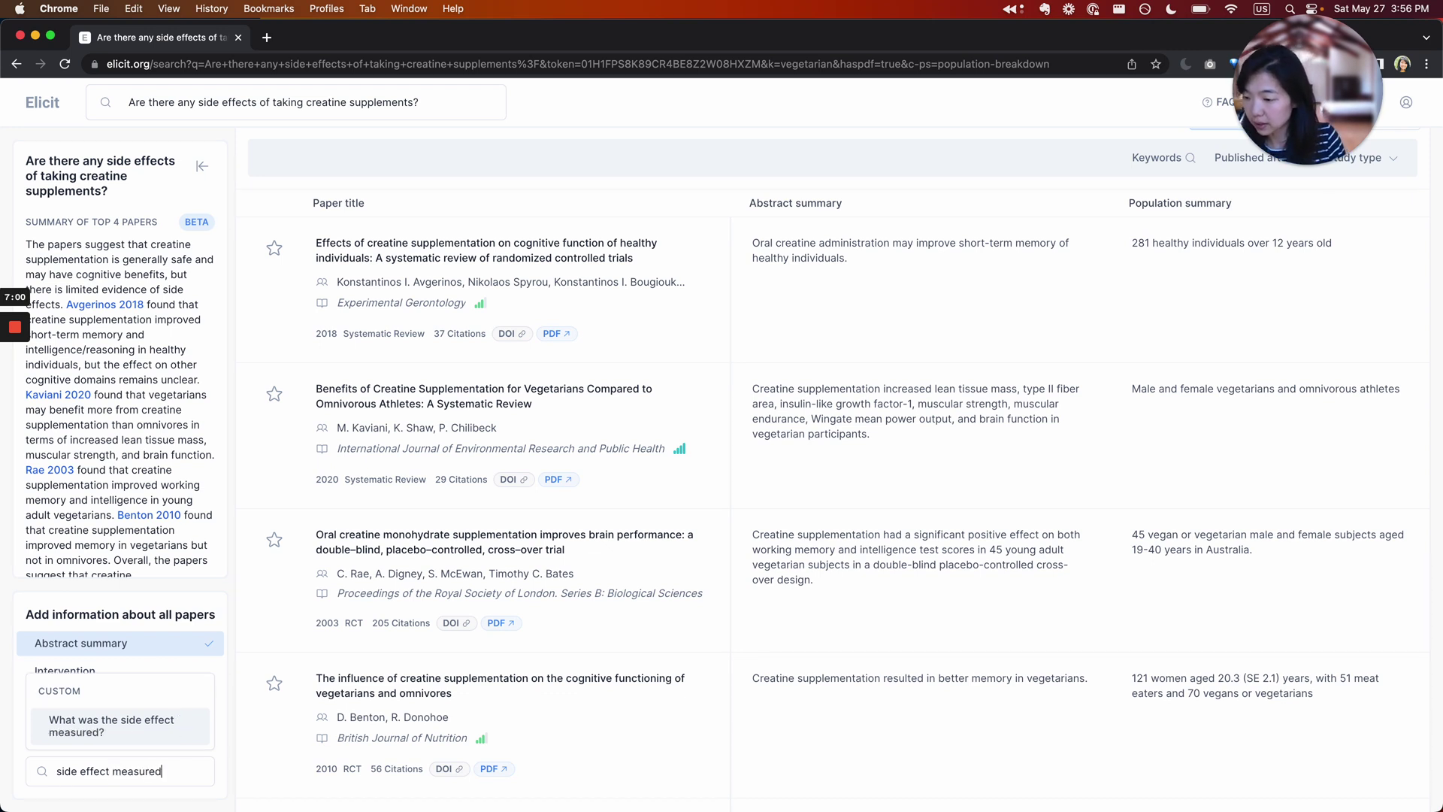
Add the 'What was the side effect measured?' column and read its new answers.
key("Return")
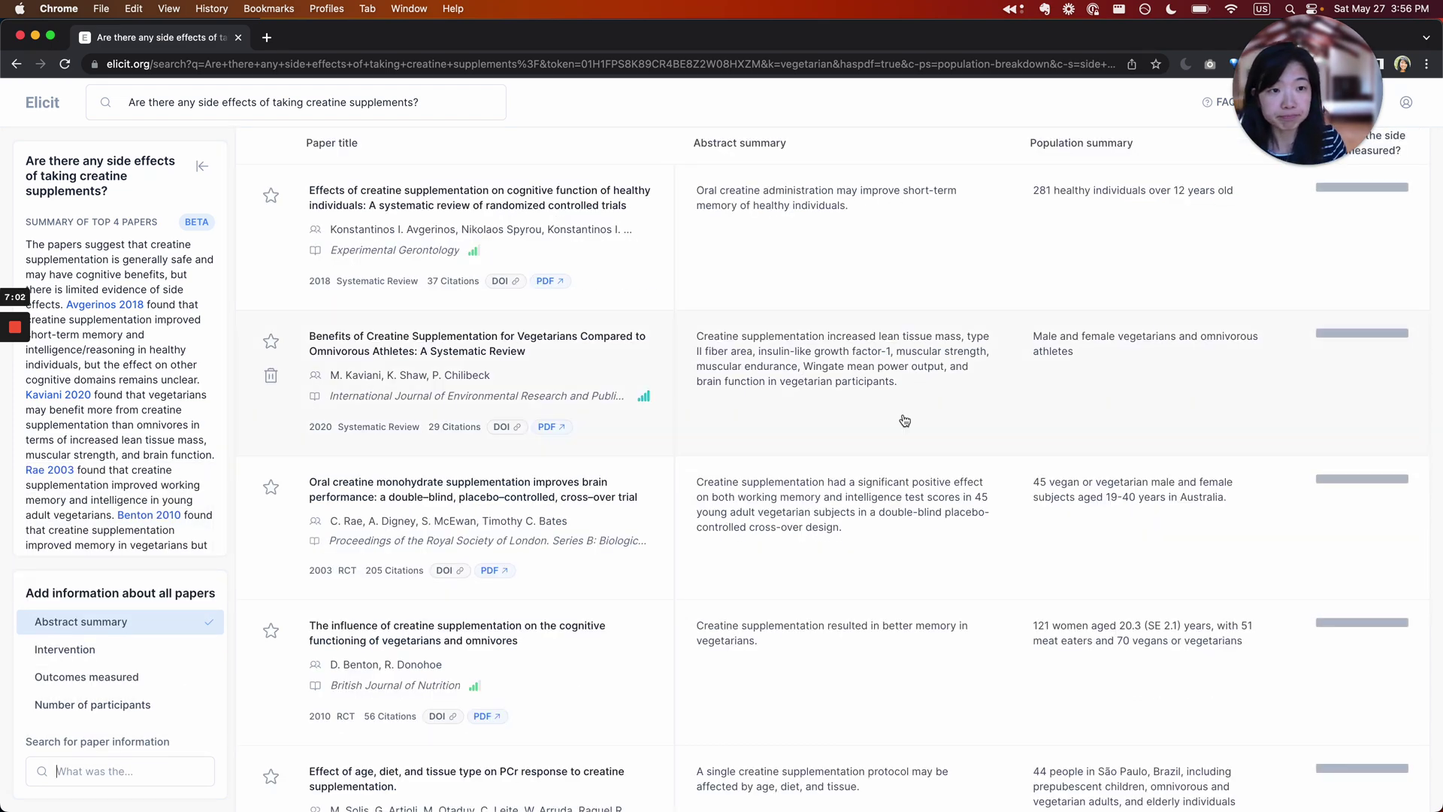
scroll(1088, 371, "up", 1)
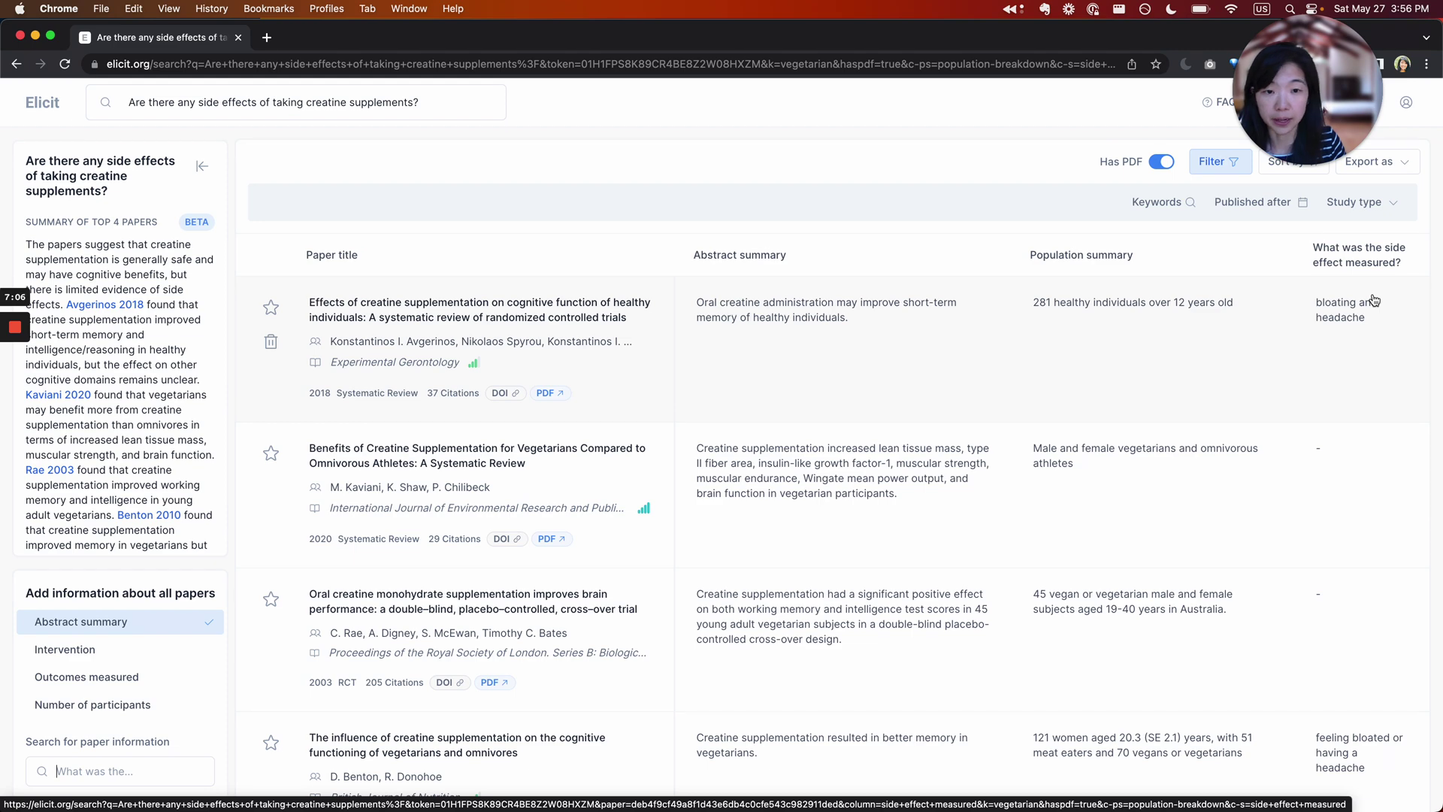
scroll(1319, 410, "down", 5)
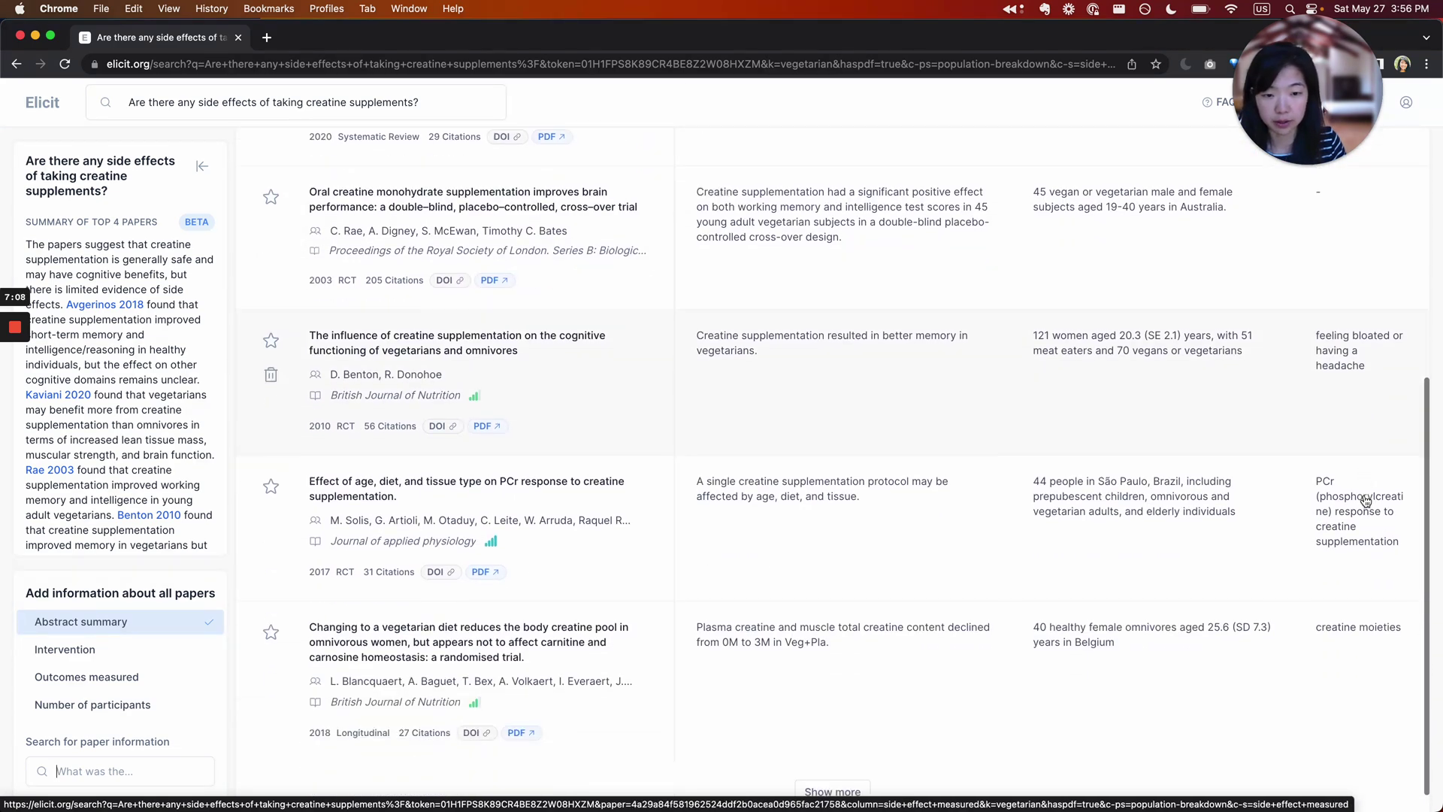
scroll(1365, 502, "up", 2)
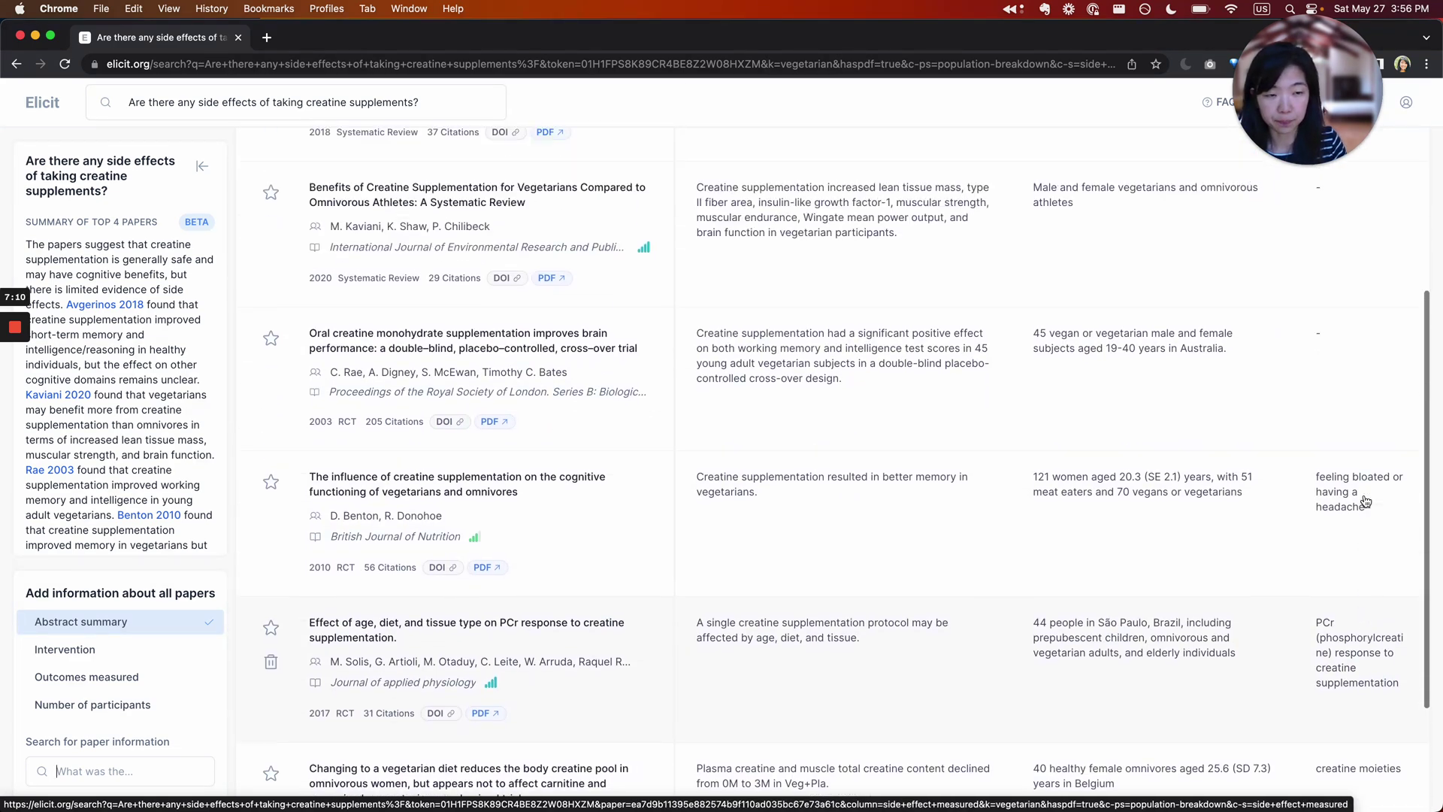
scroll(1365, 502, "up", 4)
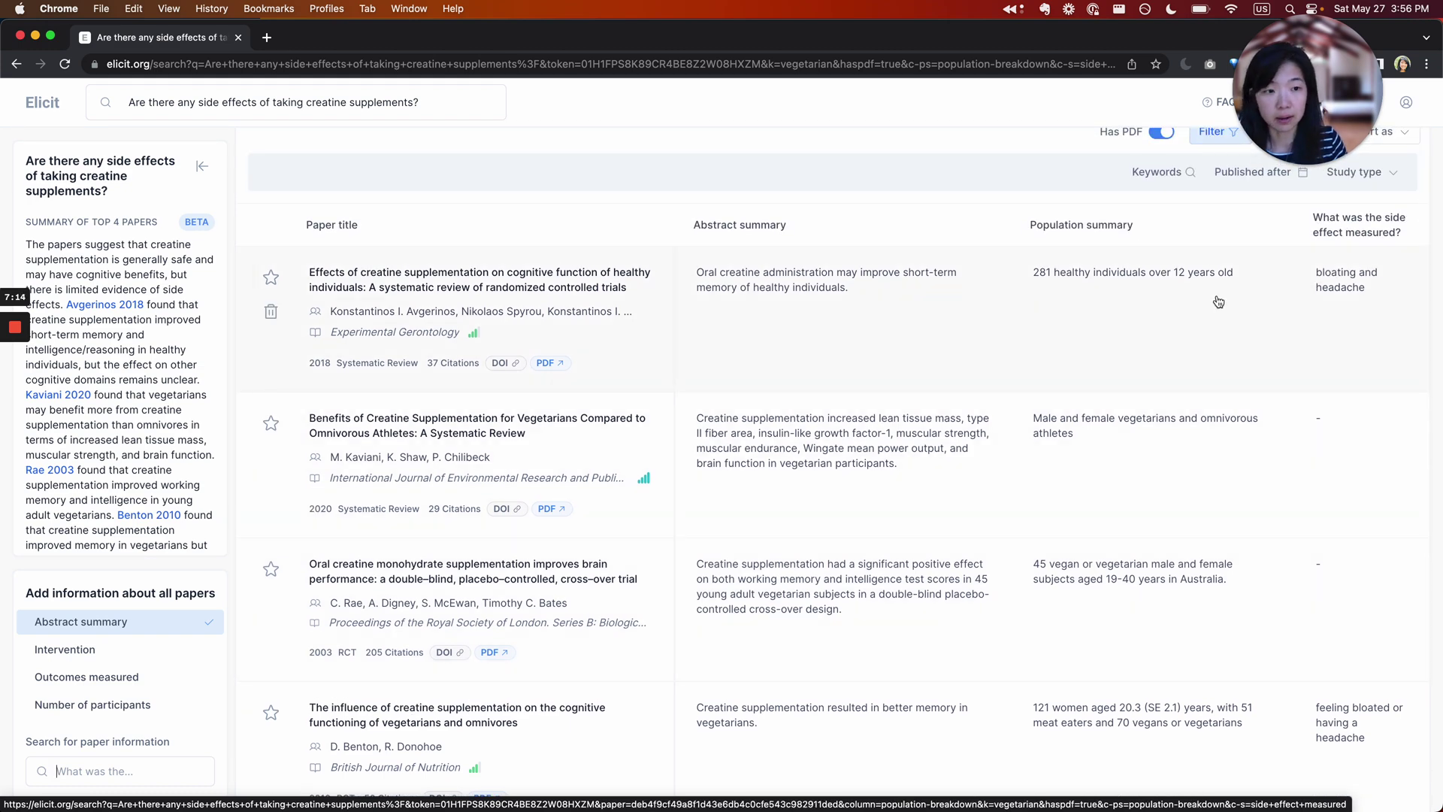
Briefly view the Avgerinos 2018 review's details, then keep reviewing the table.
left_click(1104, 347)
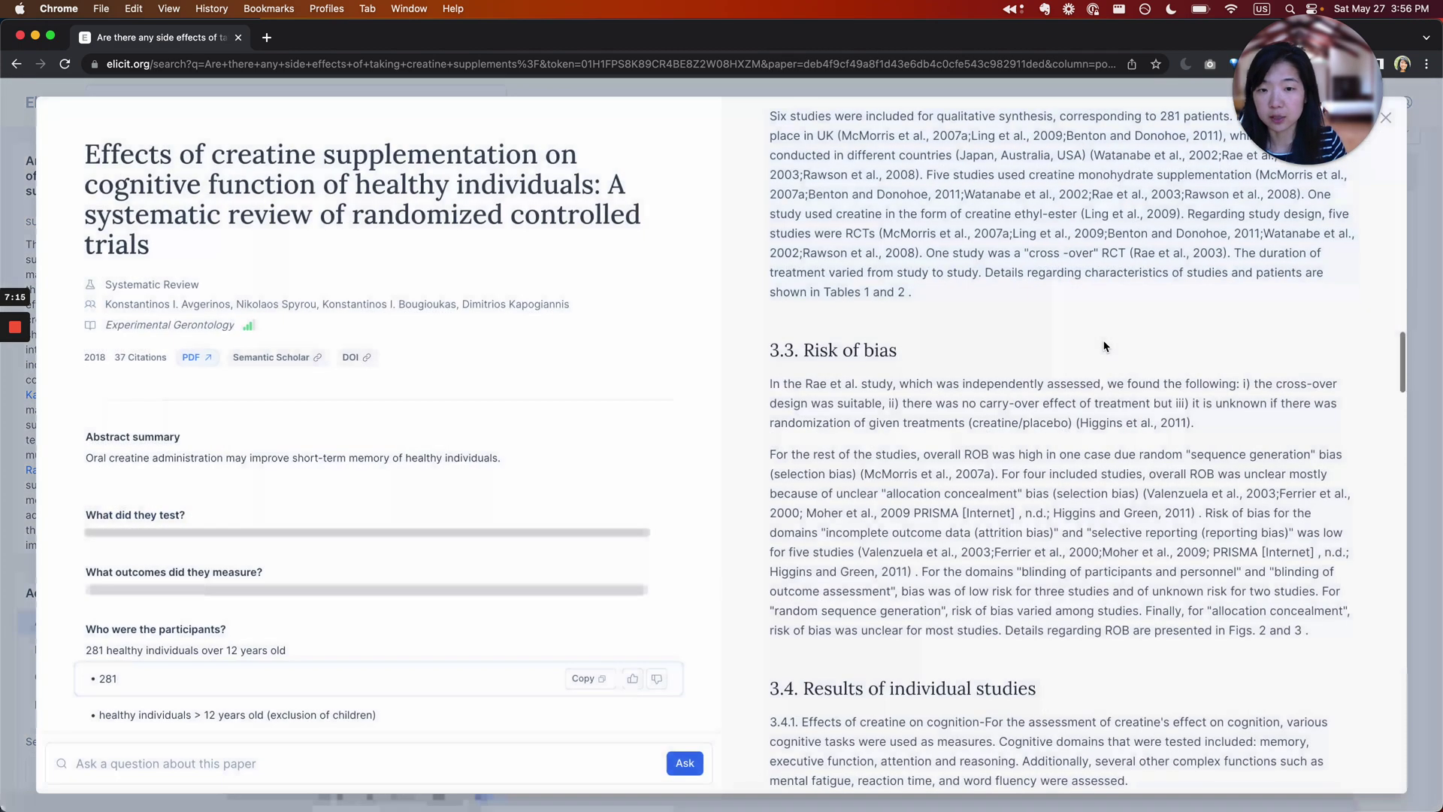
key("Escape")
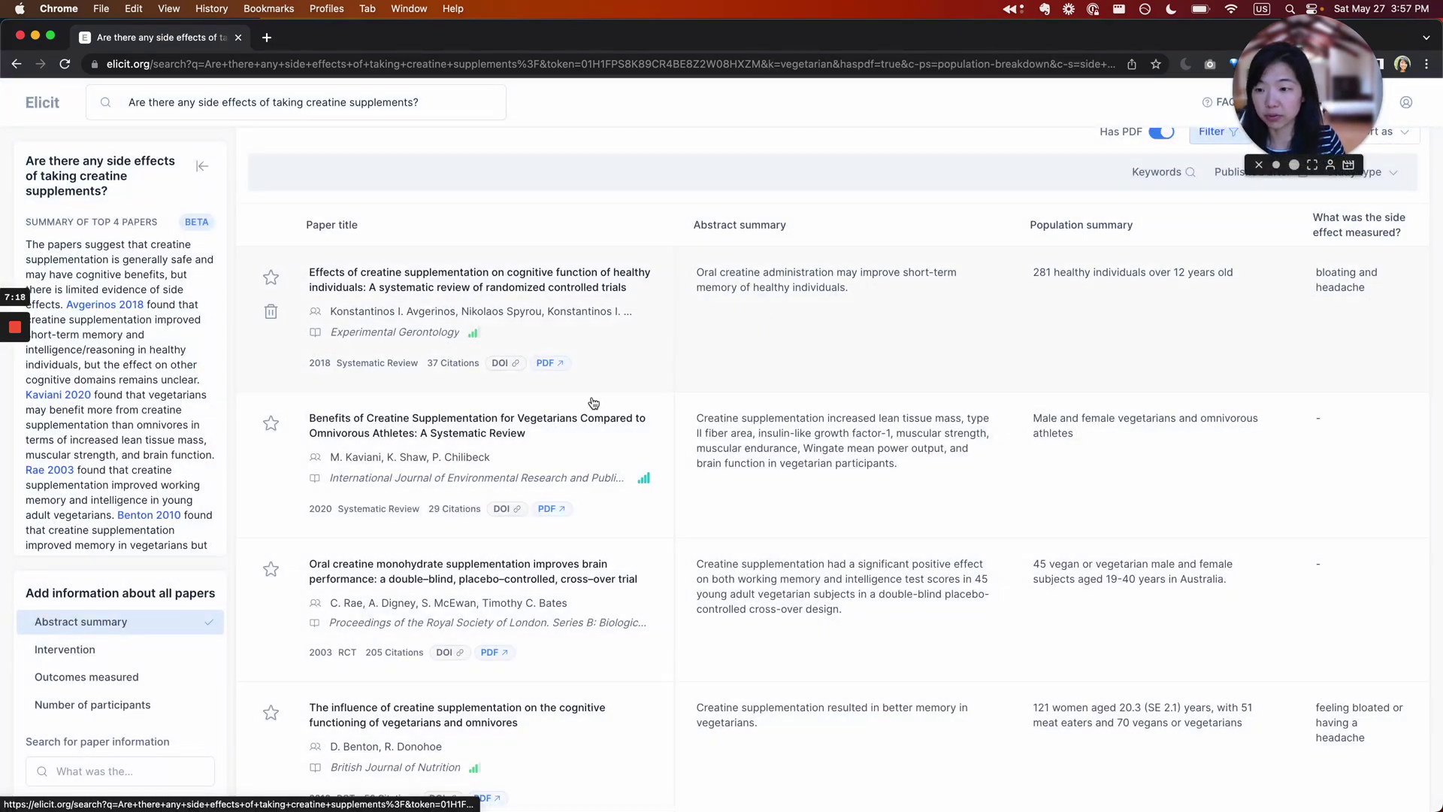
scroll(553, 611, "up", 1)
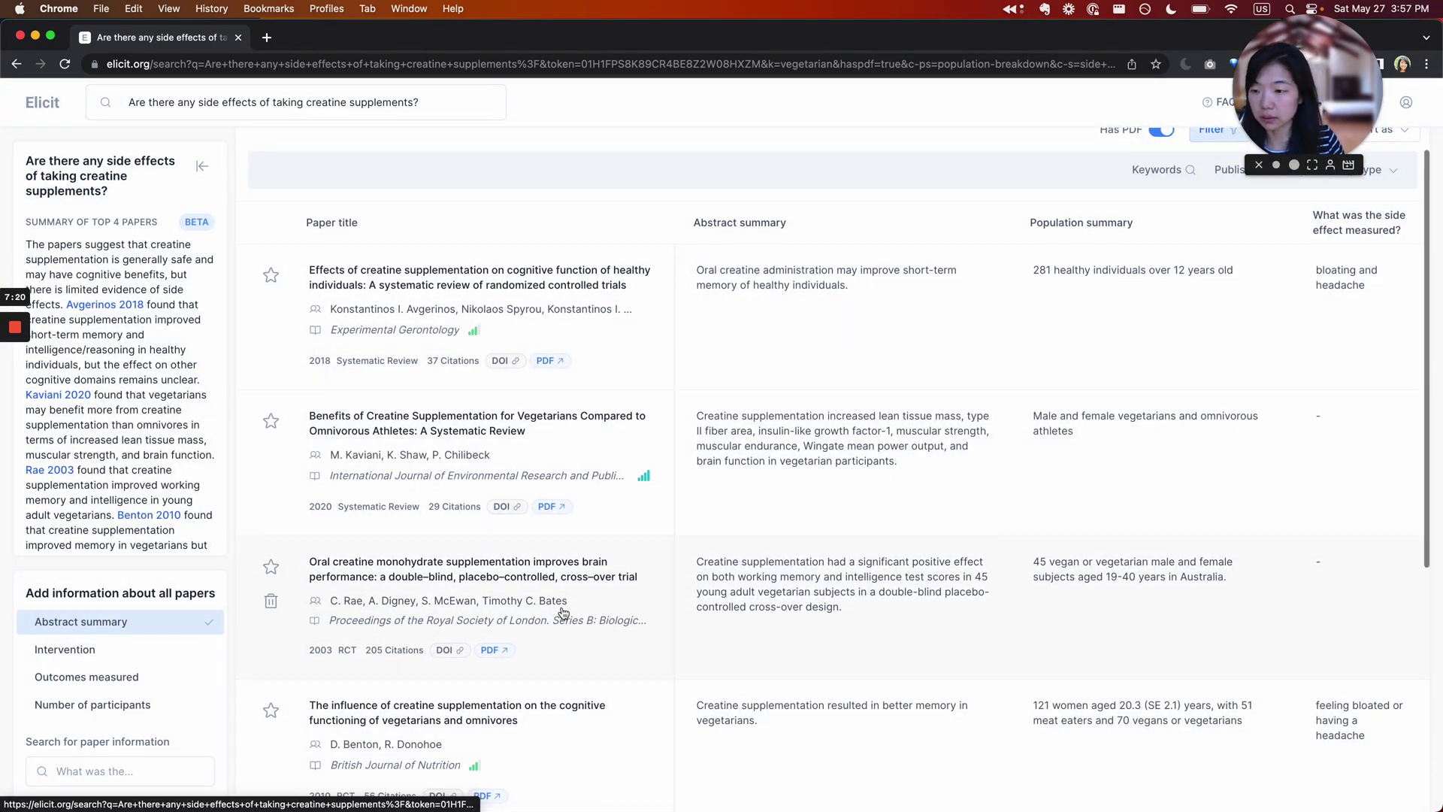
scroll(554, 610, "down", 3)
scroll(563, 612, "up", 3)
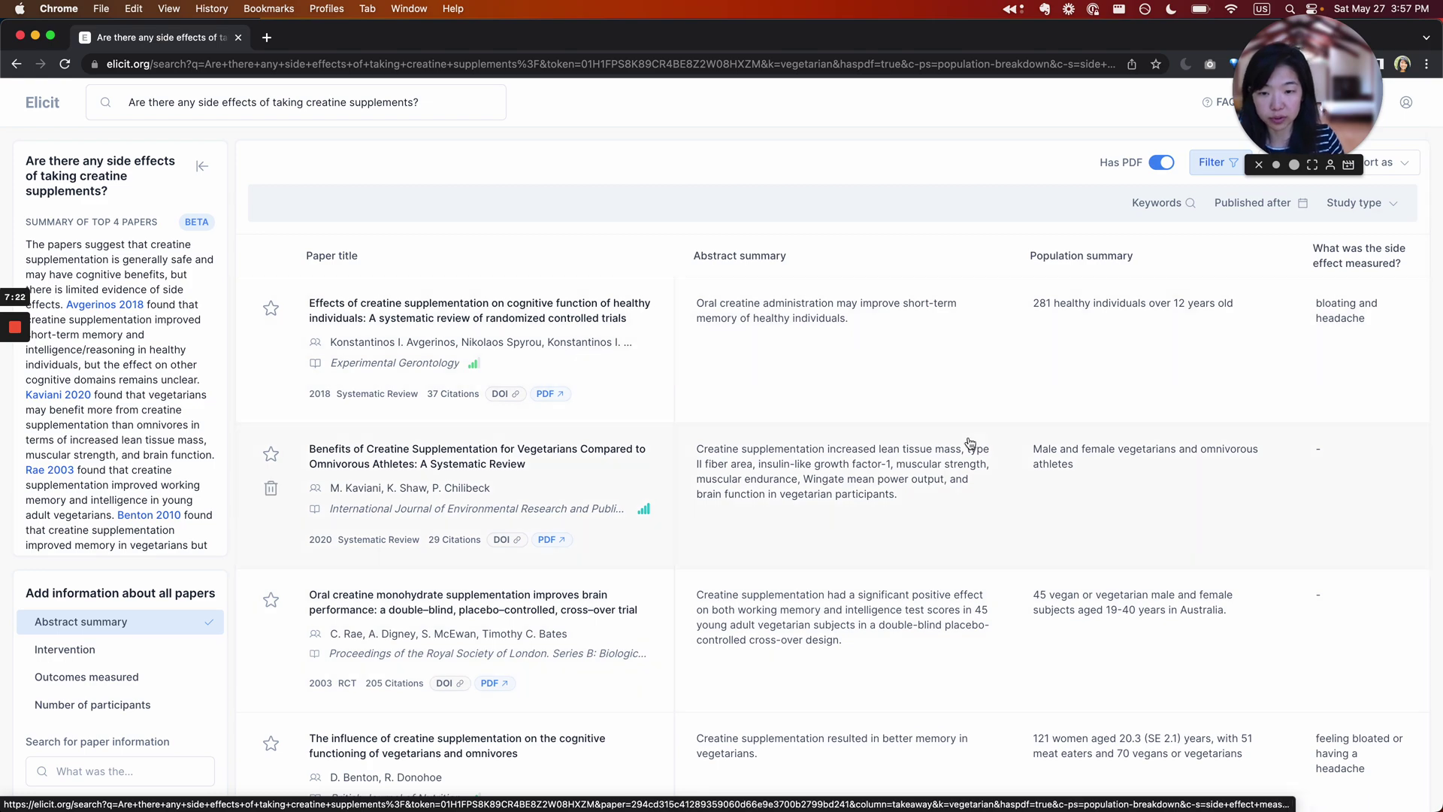
scroll(969, 444, "down", 5)
scroll(969, 444, "up", 5)
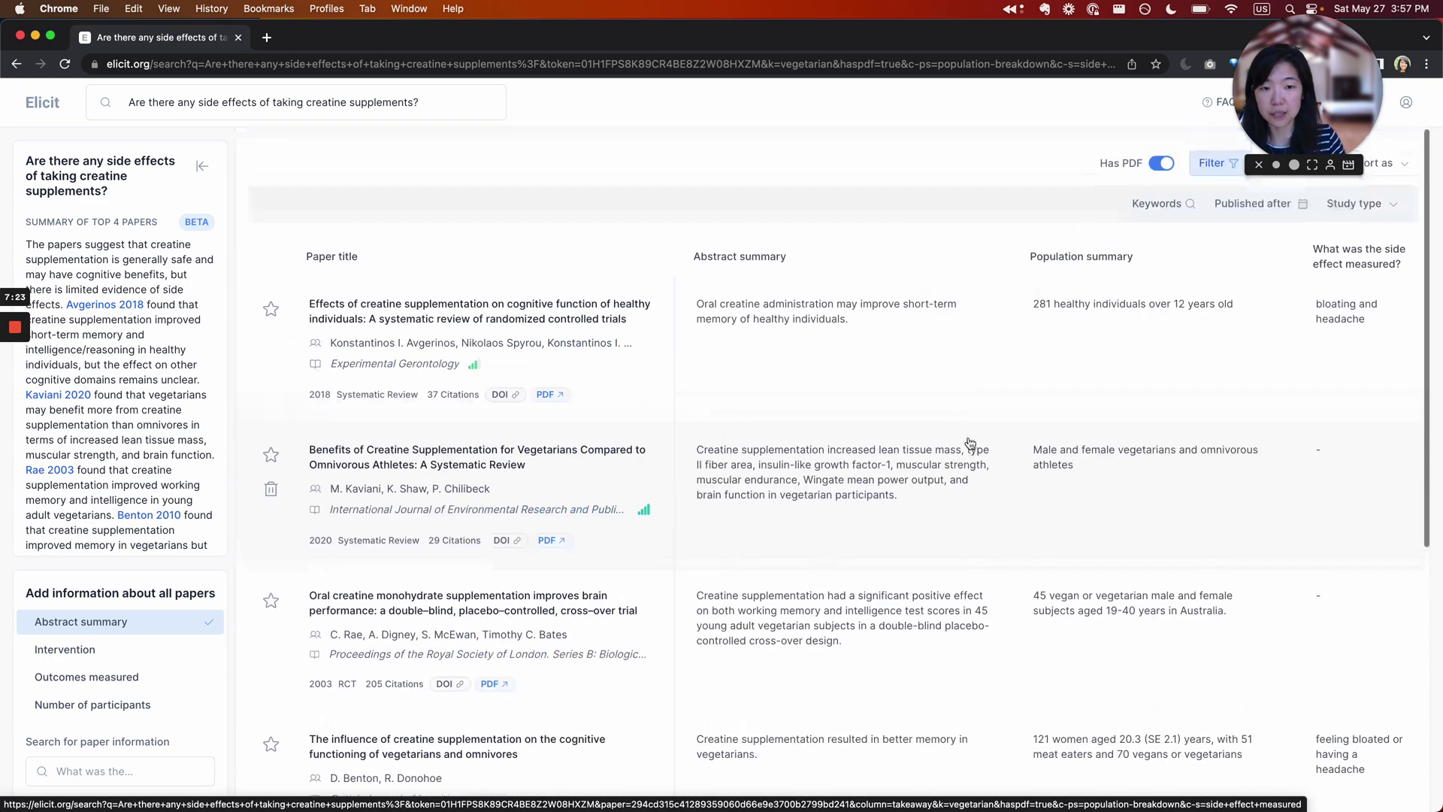
Open the Avgerinos 2018 review's paper details.
left_click(879, 367)
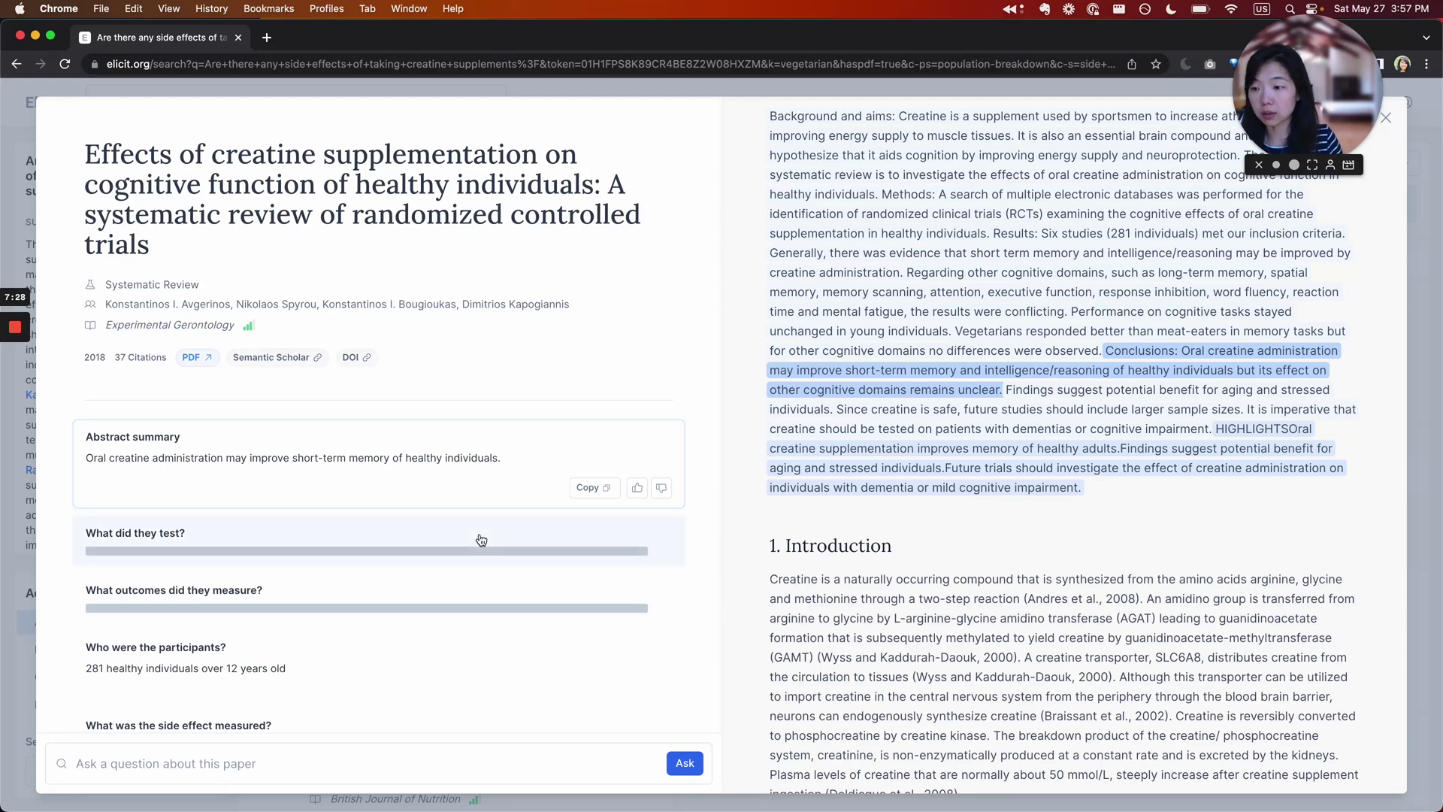
key("Escape")
left_click(823, 359)
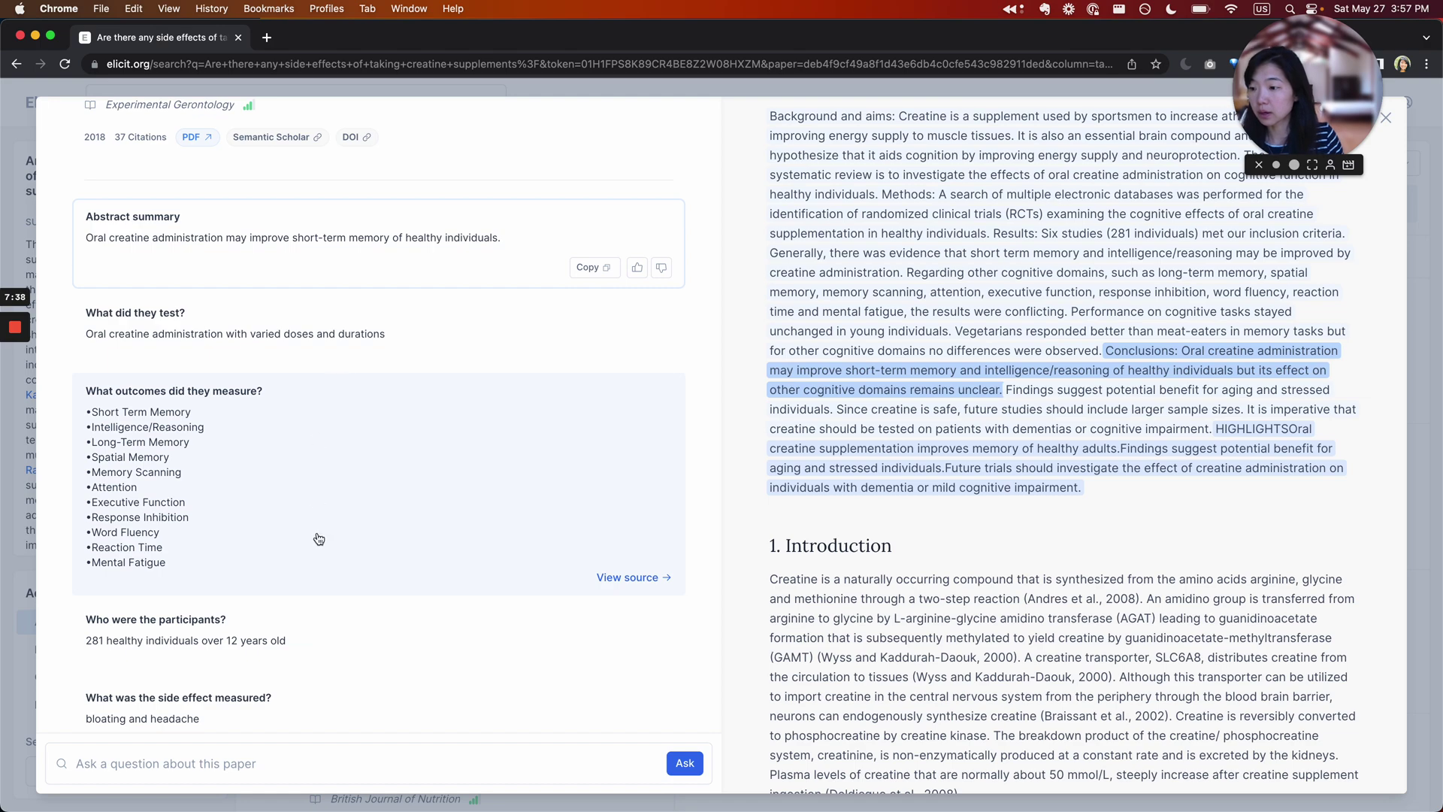
Trace the participants answer to its healthy-individuals criterion, then the measured-outcomes answer to its source.
left_click(231, 638)
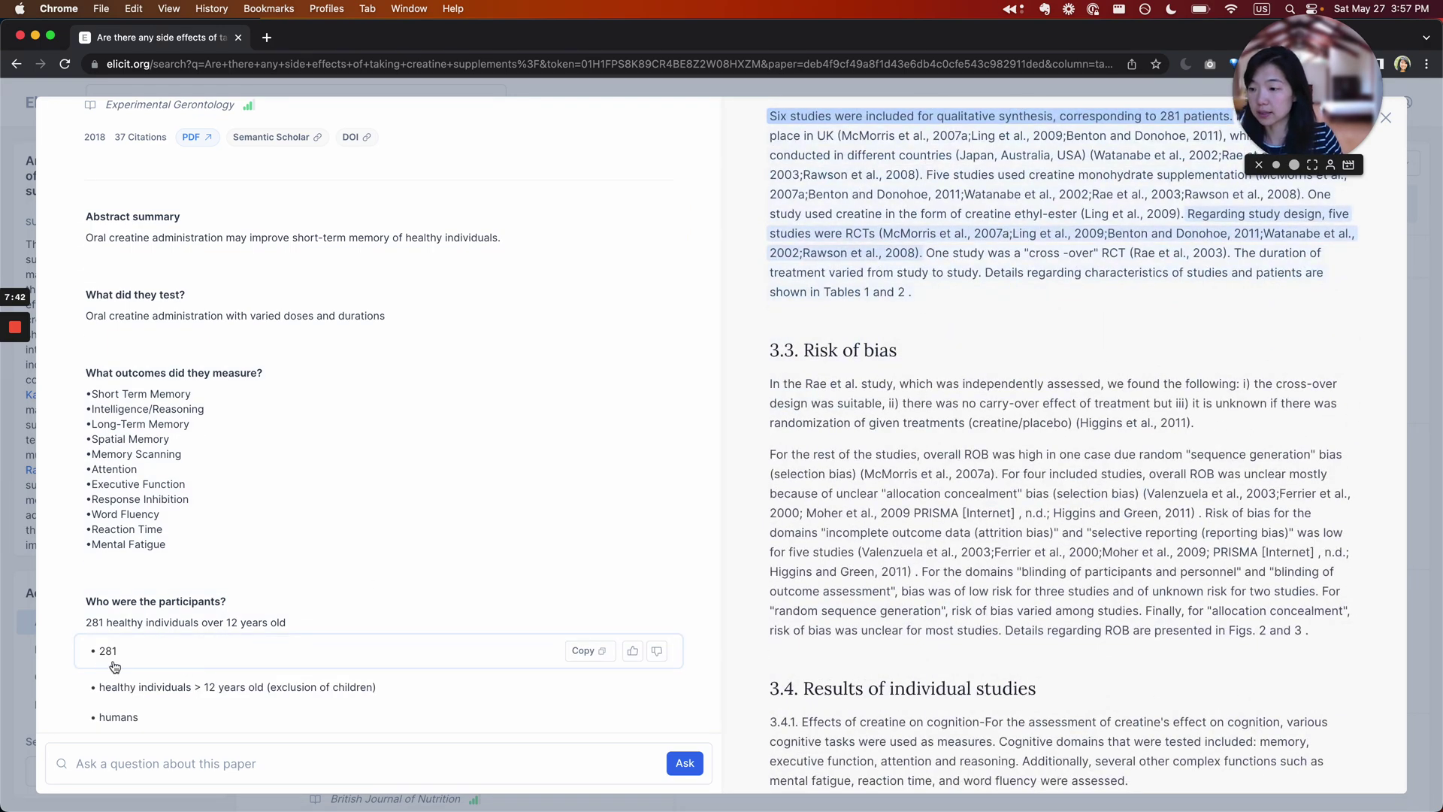
scroll(117, 661, "down", 2)
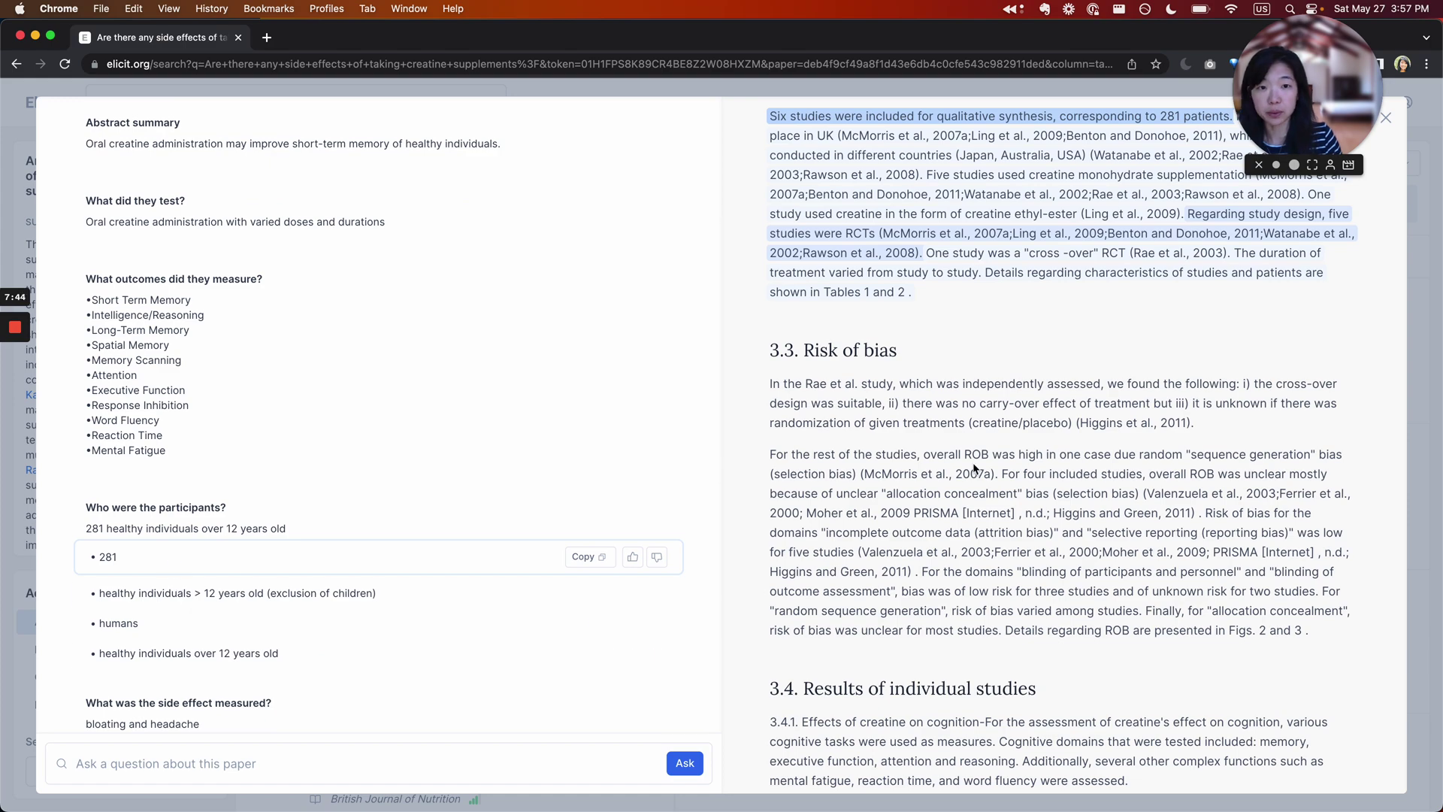
scroll(973, 467, "up", 1)
left_click(280, 591)
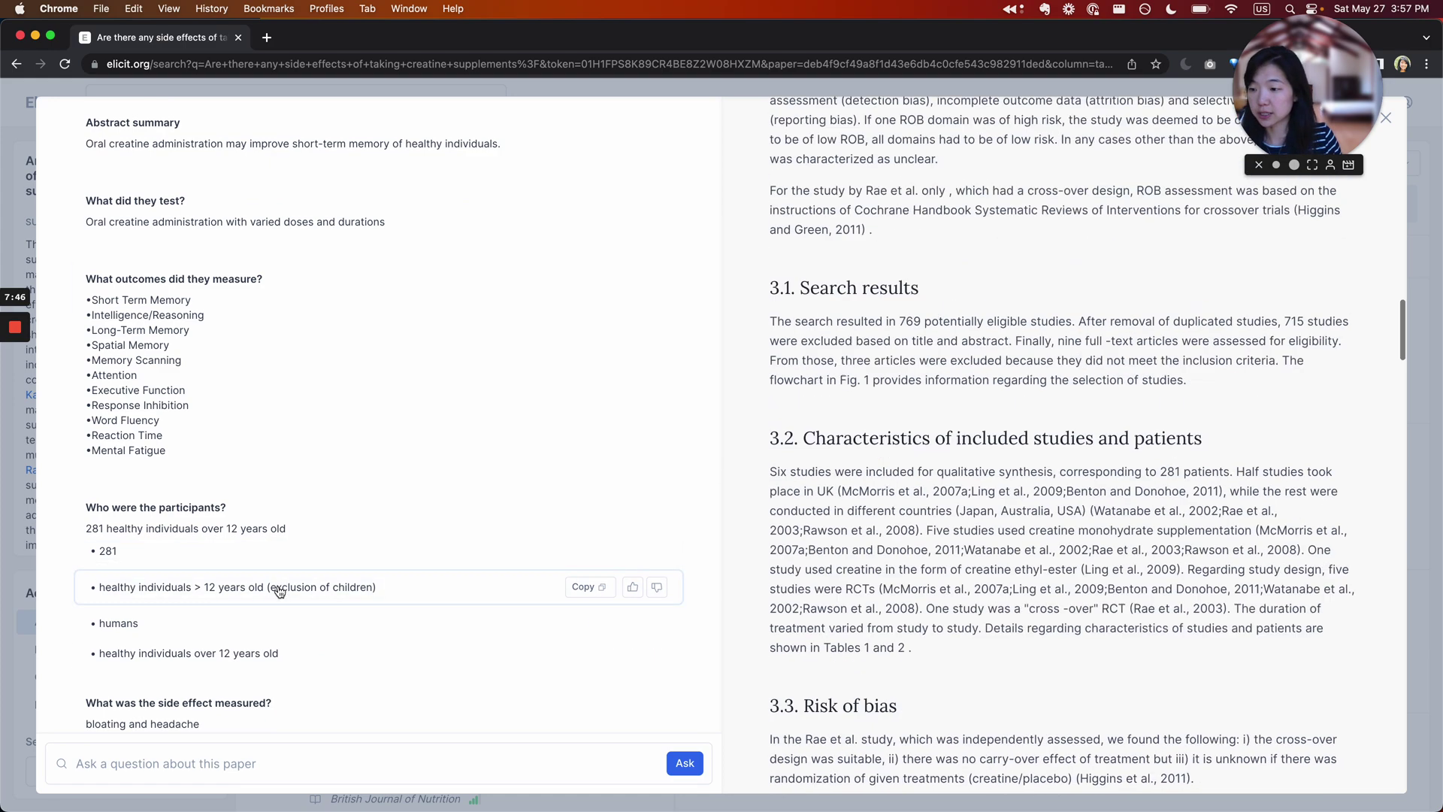
scroll(971, 323, "up", 1)
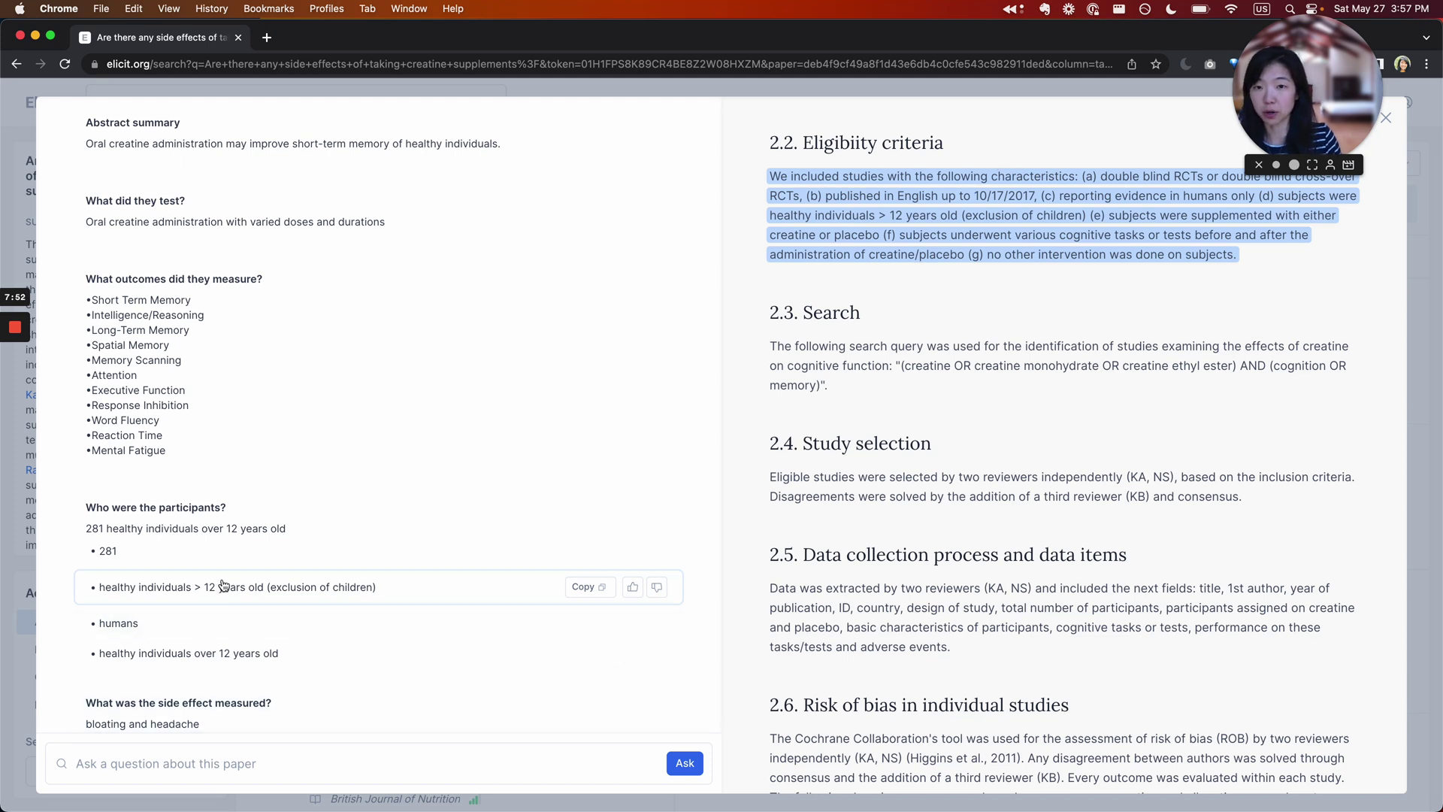
left_click(273, 343)
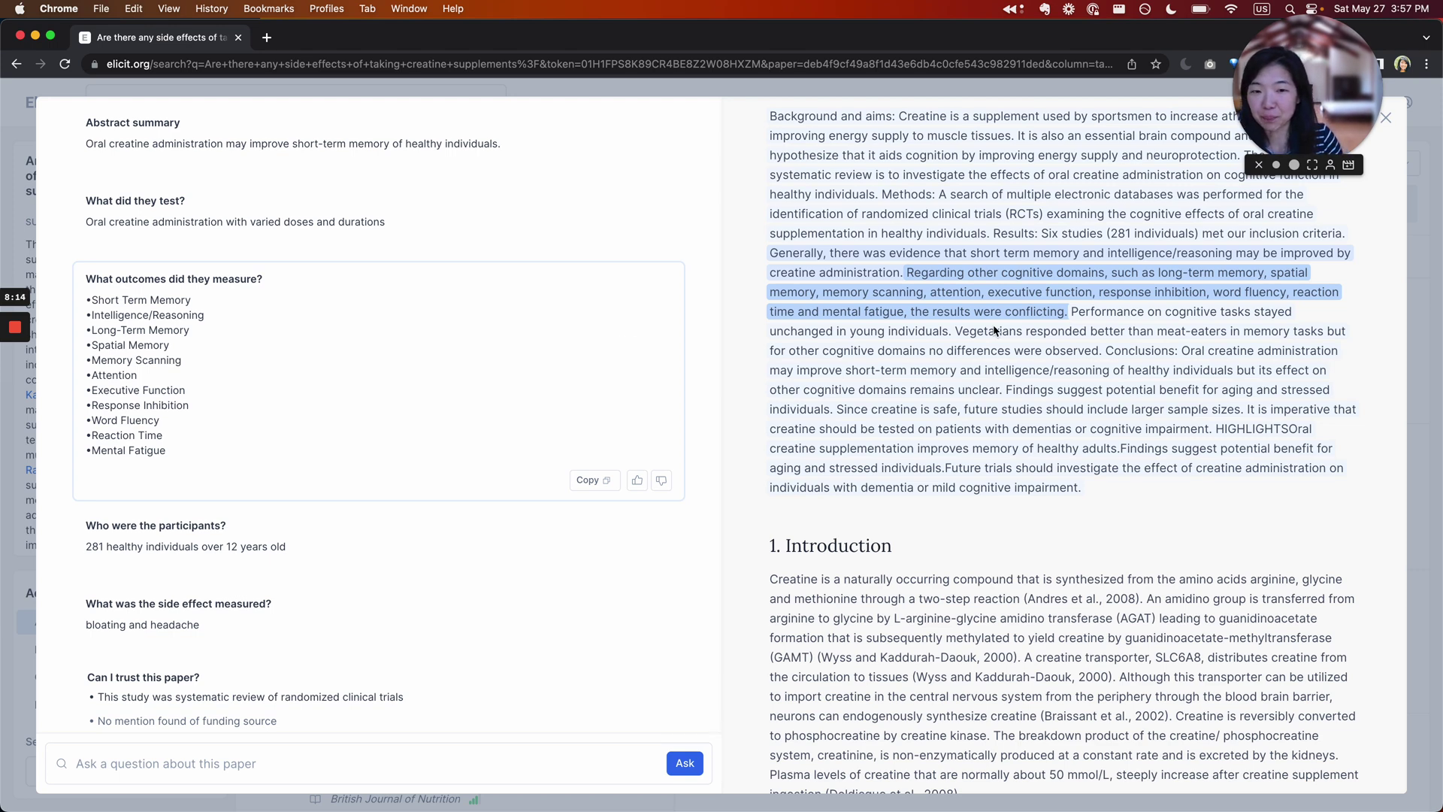
scroll(1052, 376, "up", 1)
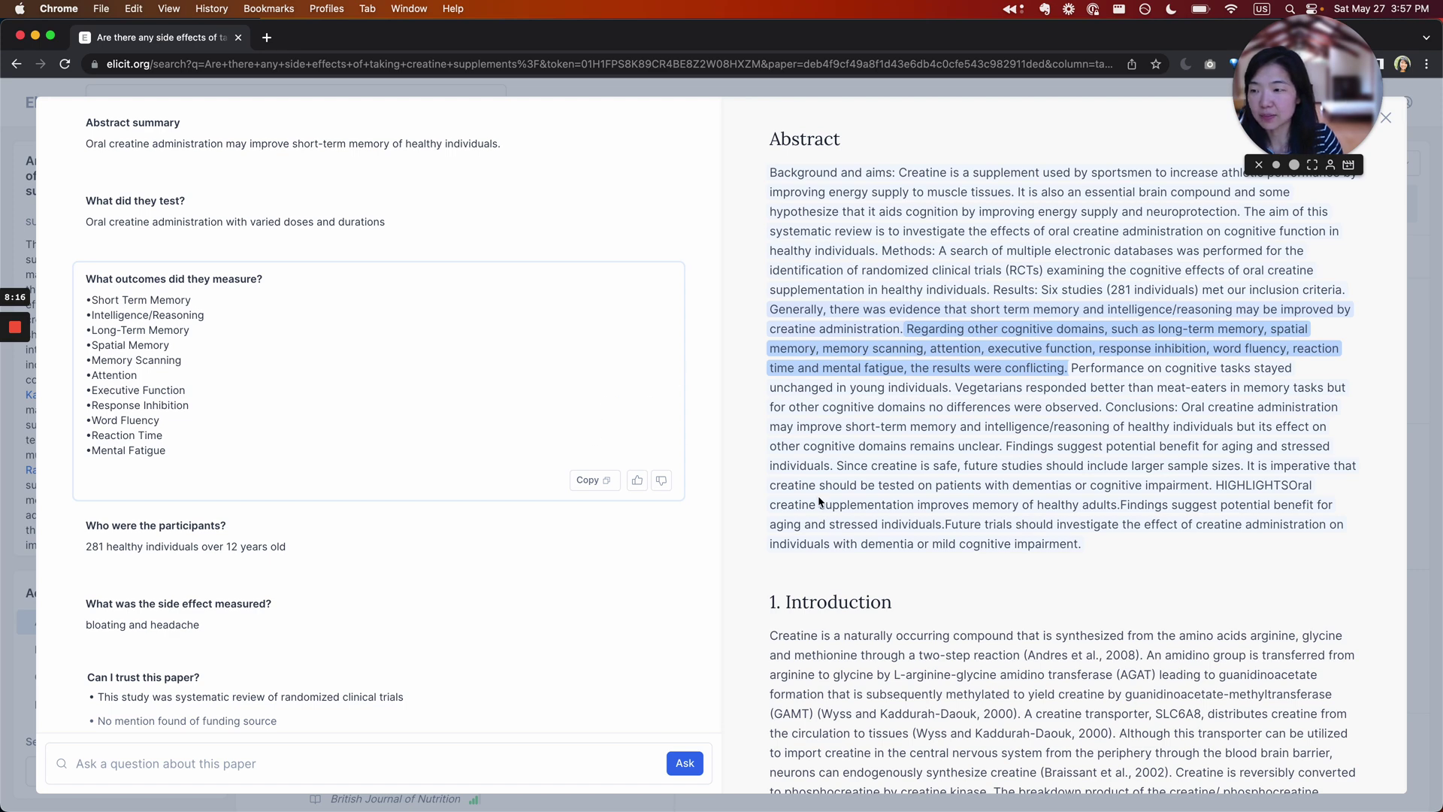
scroll(817, 494, "down", 3)
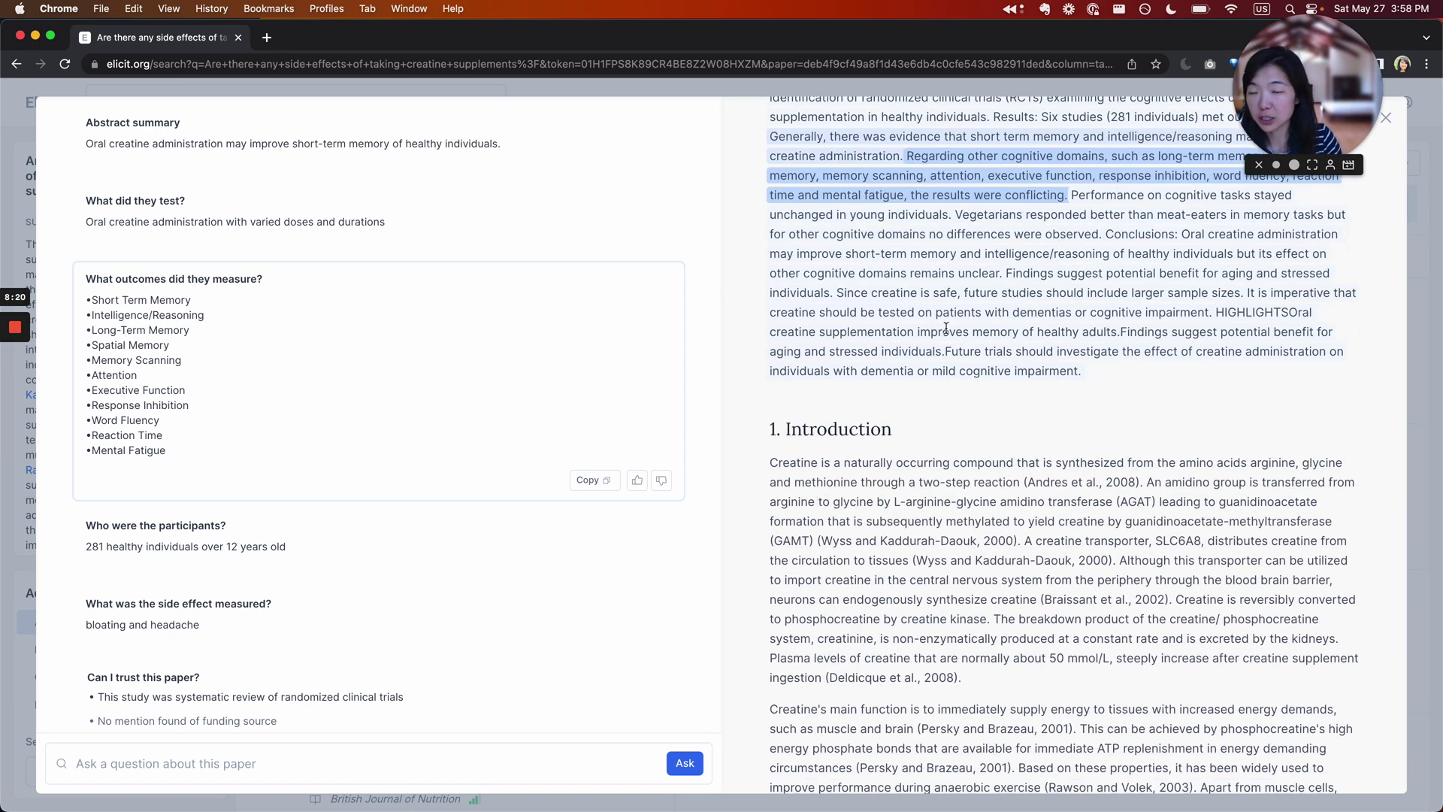
scroll(945, 327, "up", 1)
scroll(872, 275, "up", 2)
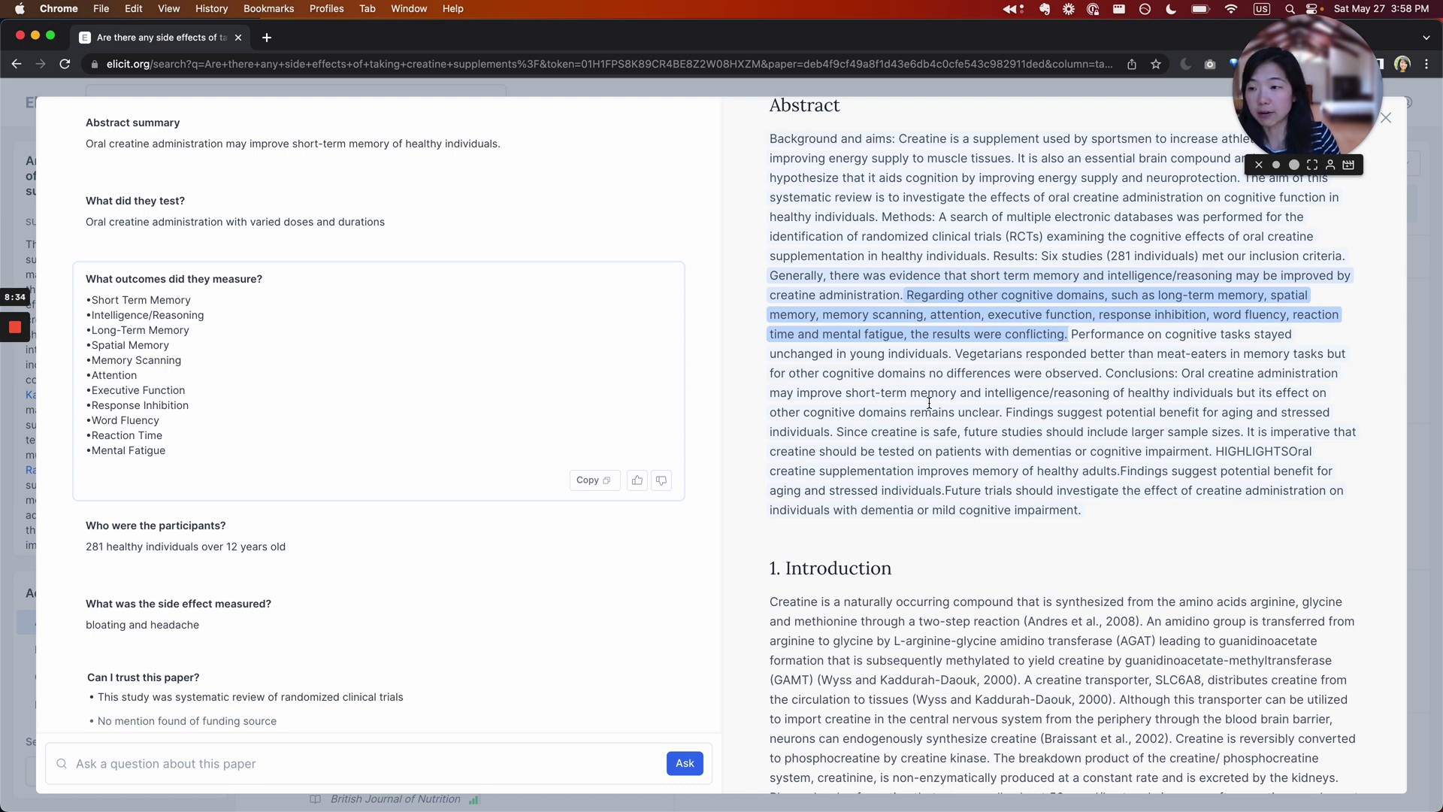
scroll(966, 473, "up", 1)
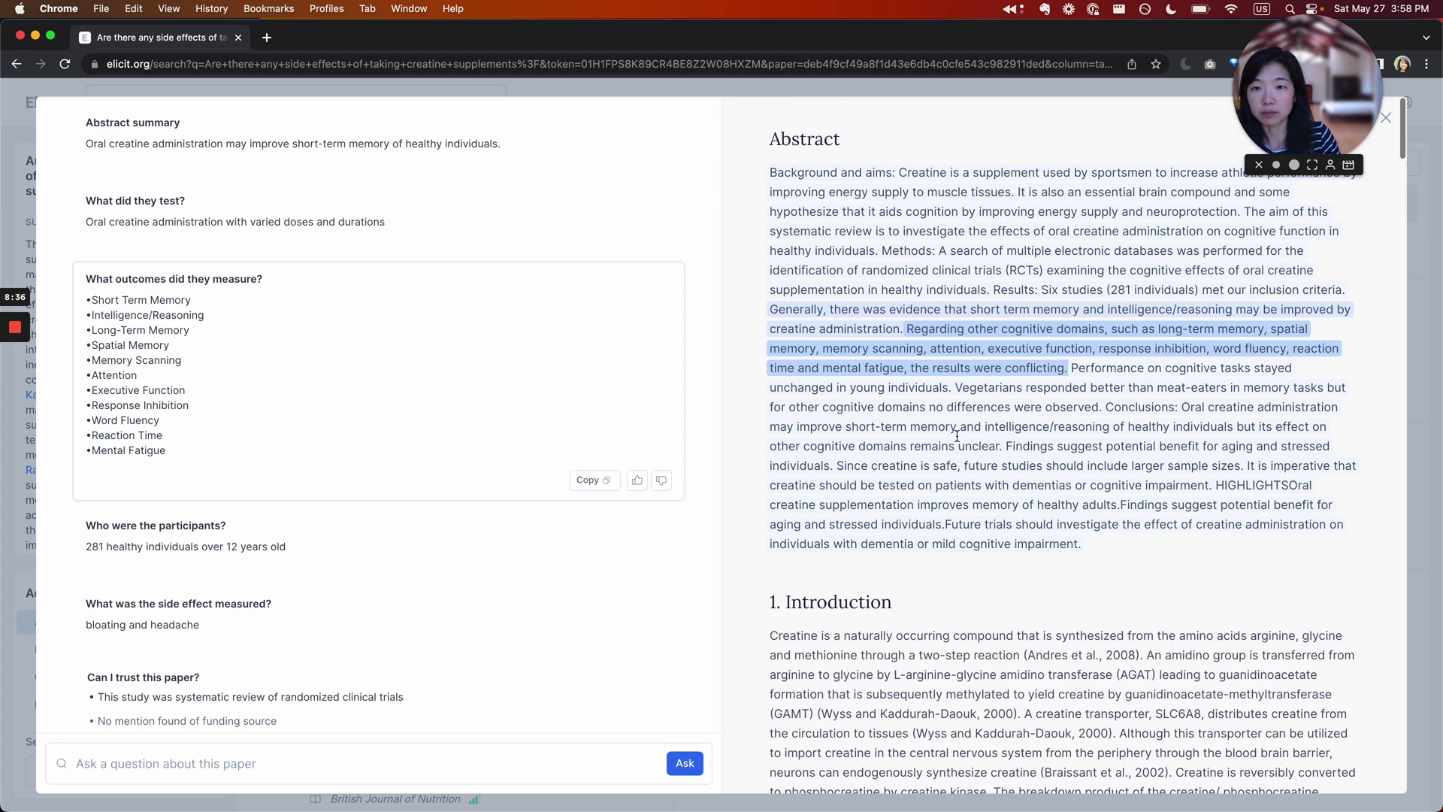
scroll(962, 545, "down", 2)
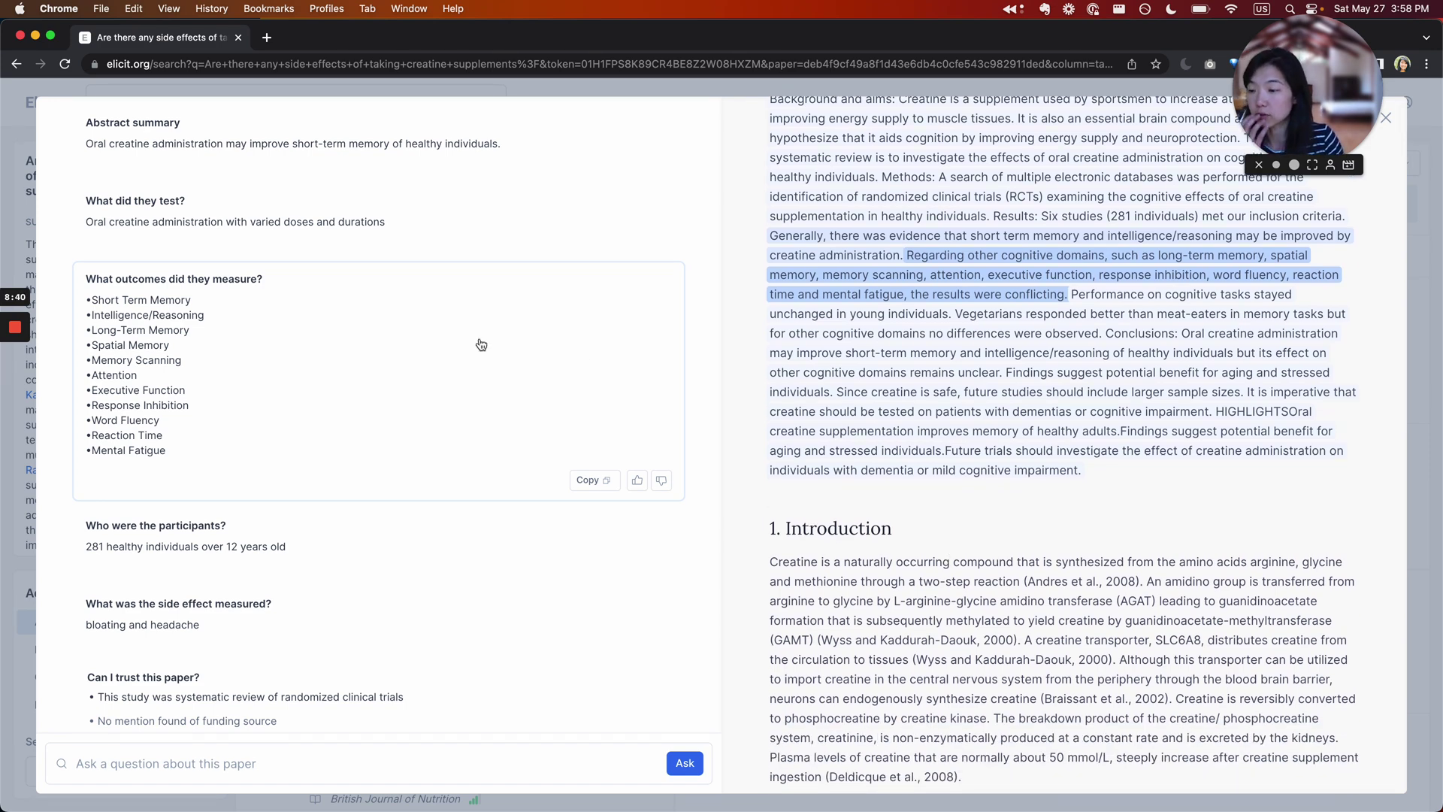
scroll(436, 495, "up", 6)
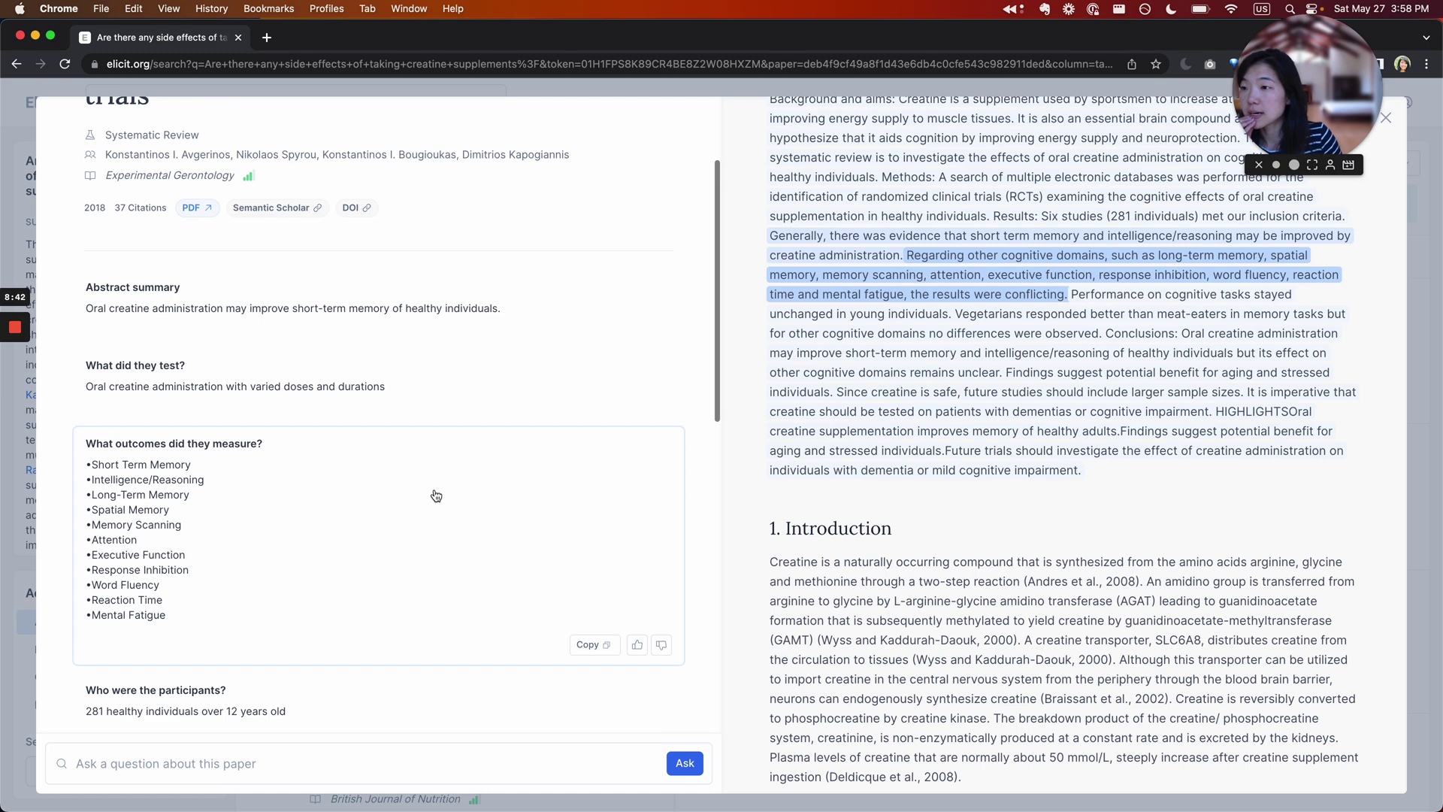
scroll(436, 496, "down", 9)
scroll(366, 528, "down", 3)
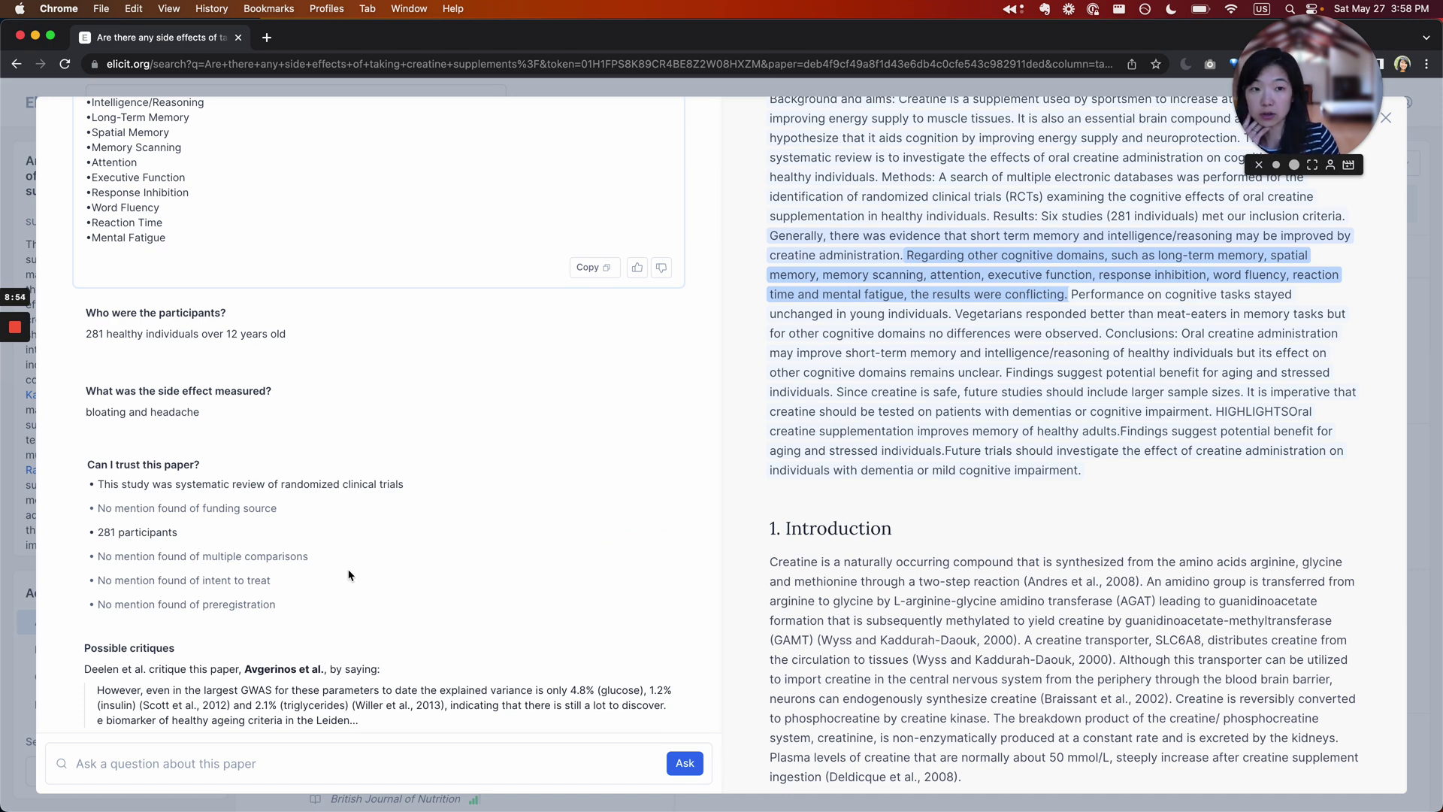
scroll(348, 575, "down", 5)
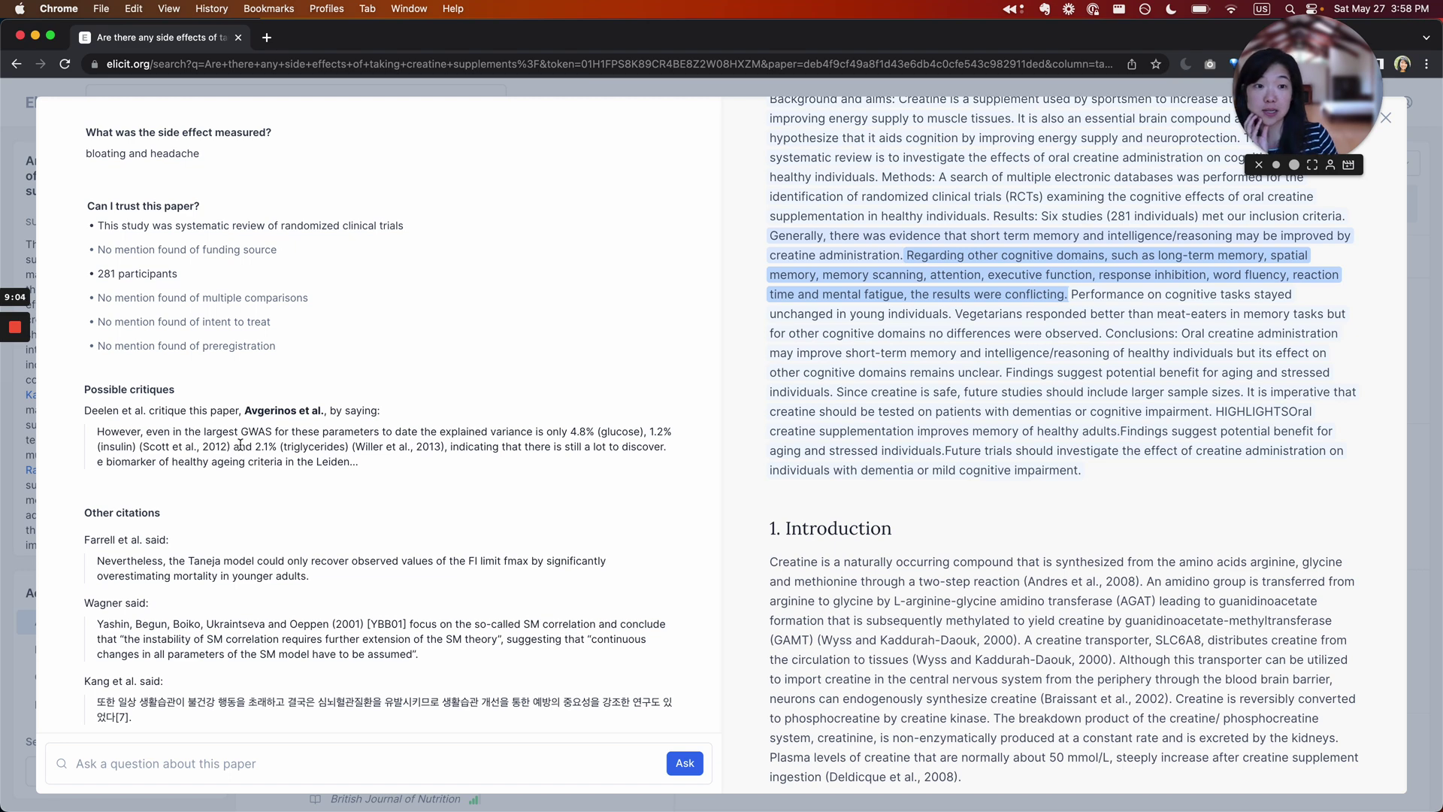
scroll(254, 459, "down", 3)
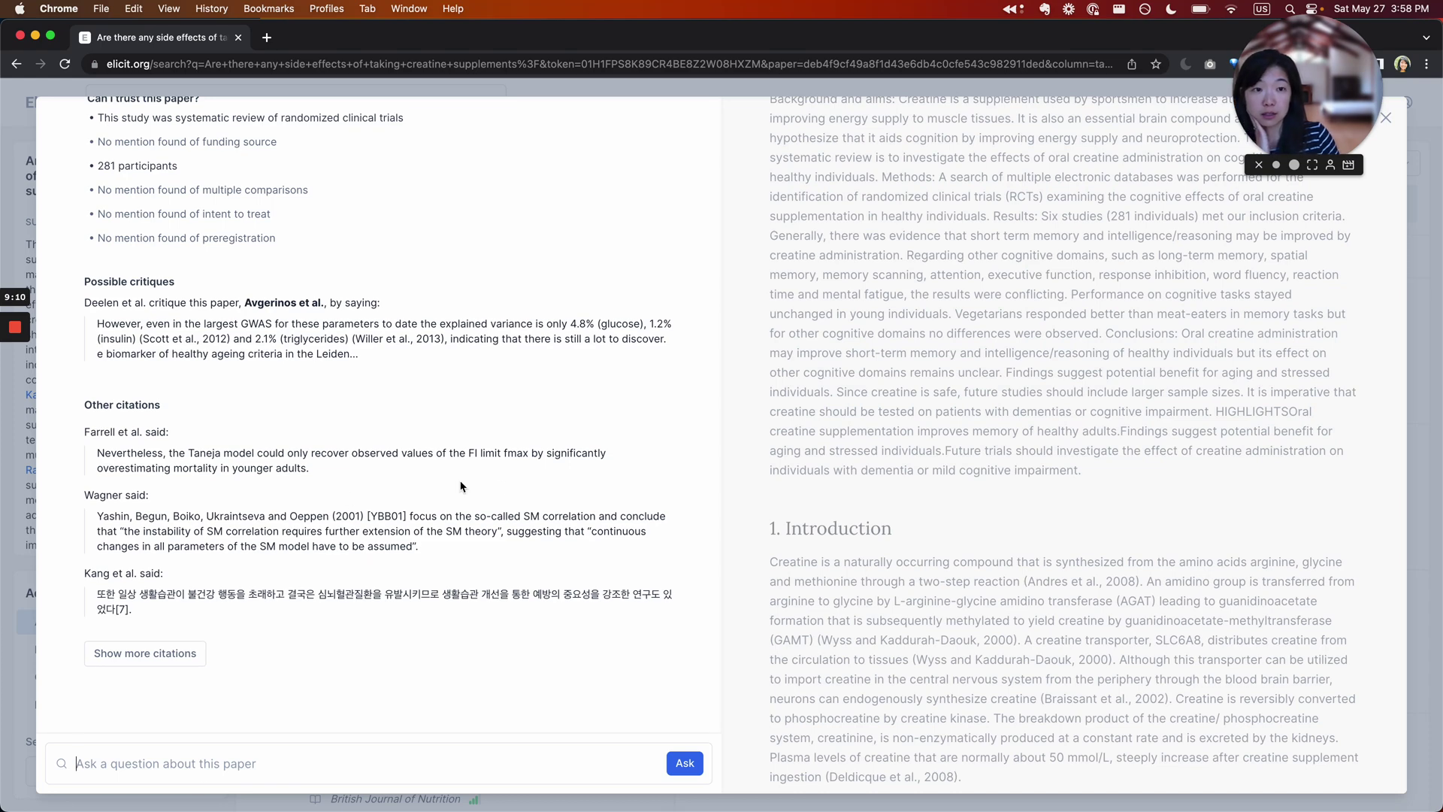
scroll(460, 486, "up", 10)
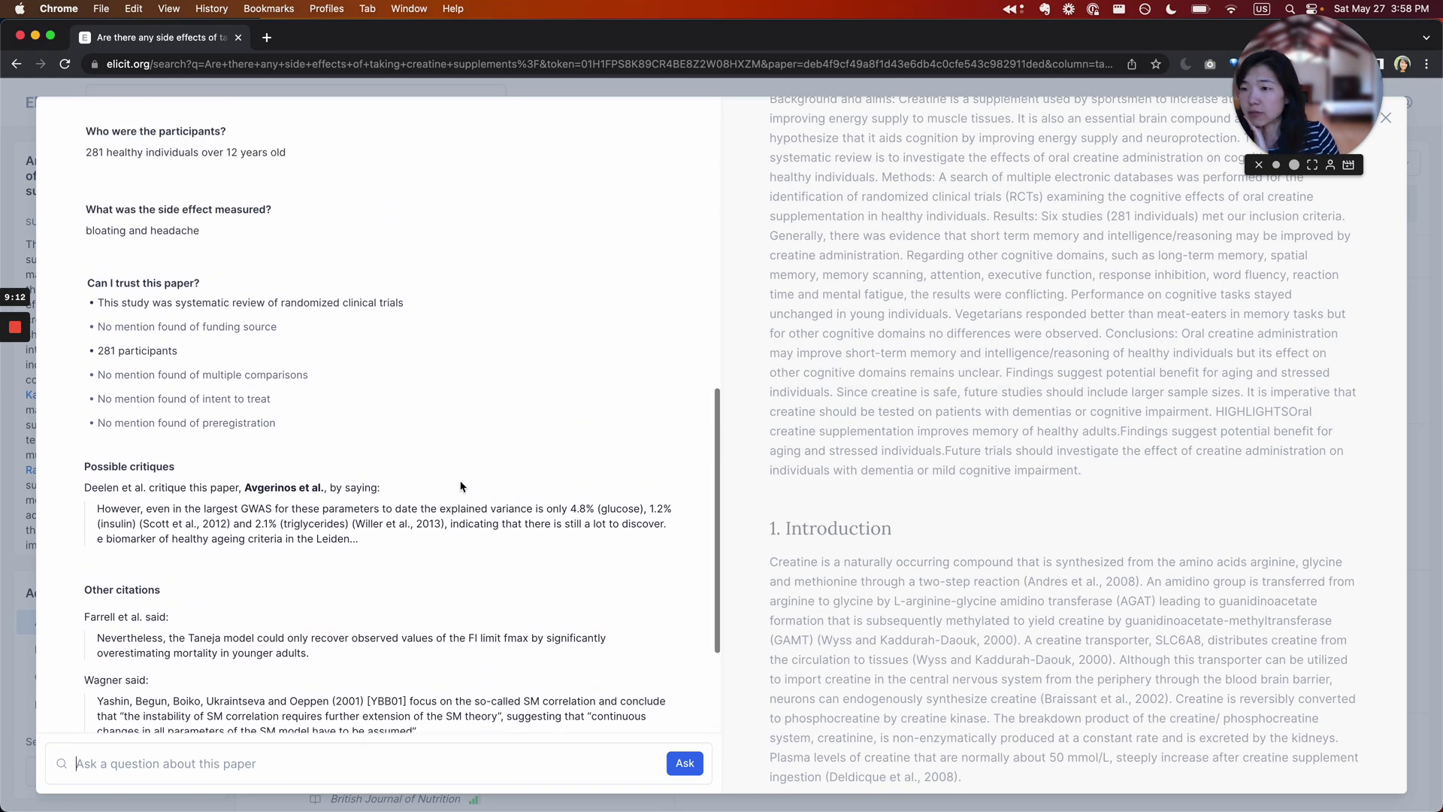
scroll(460, 486, "down", 10)
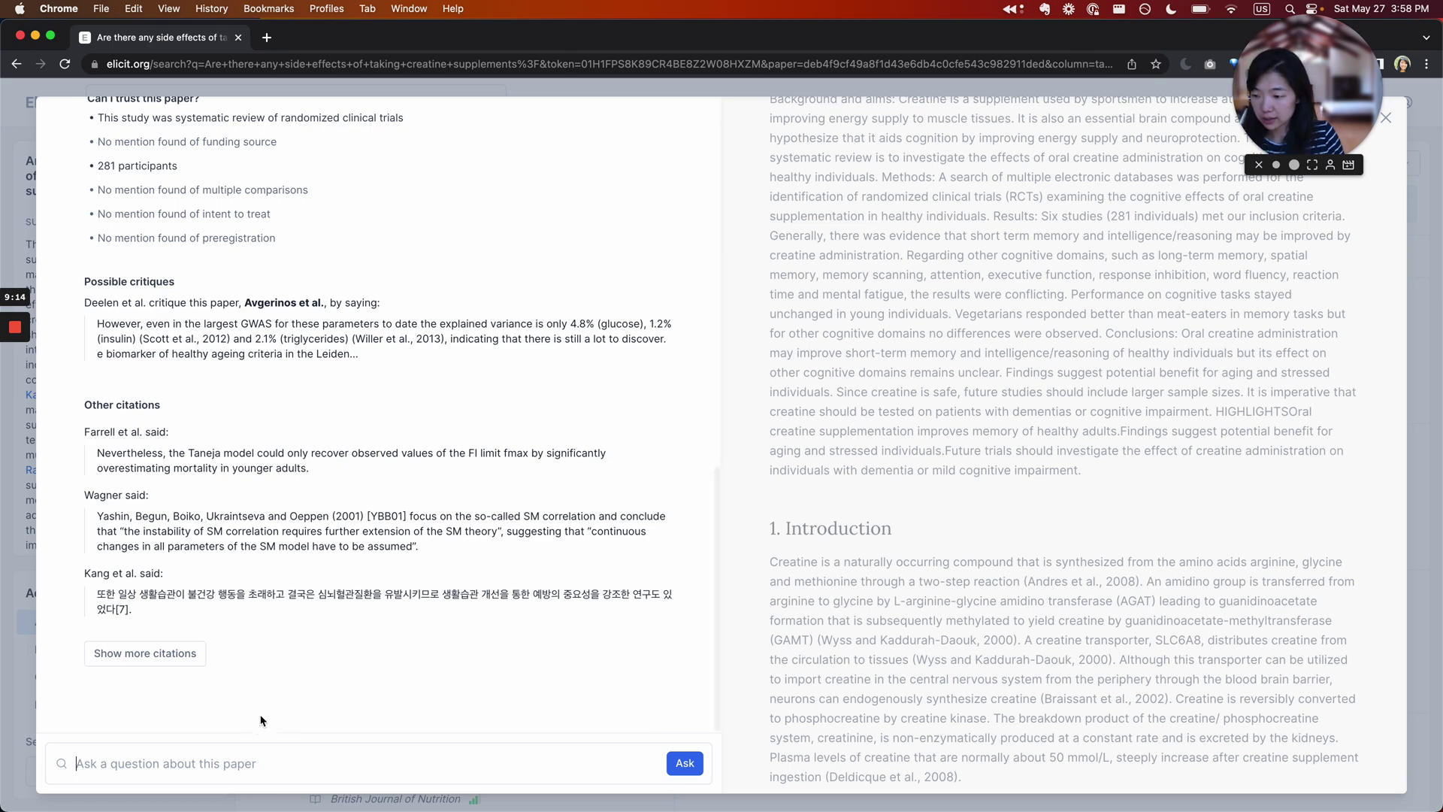
Ask the paper 'Were vegetarians included?' and get the '1 study' answer.
type("We")
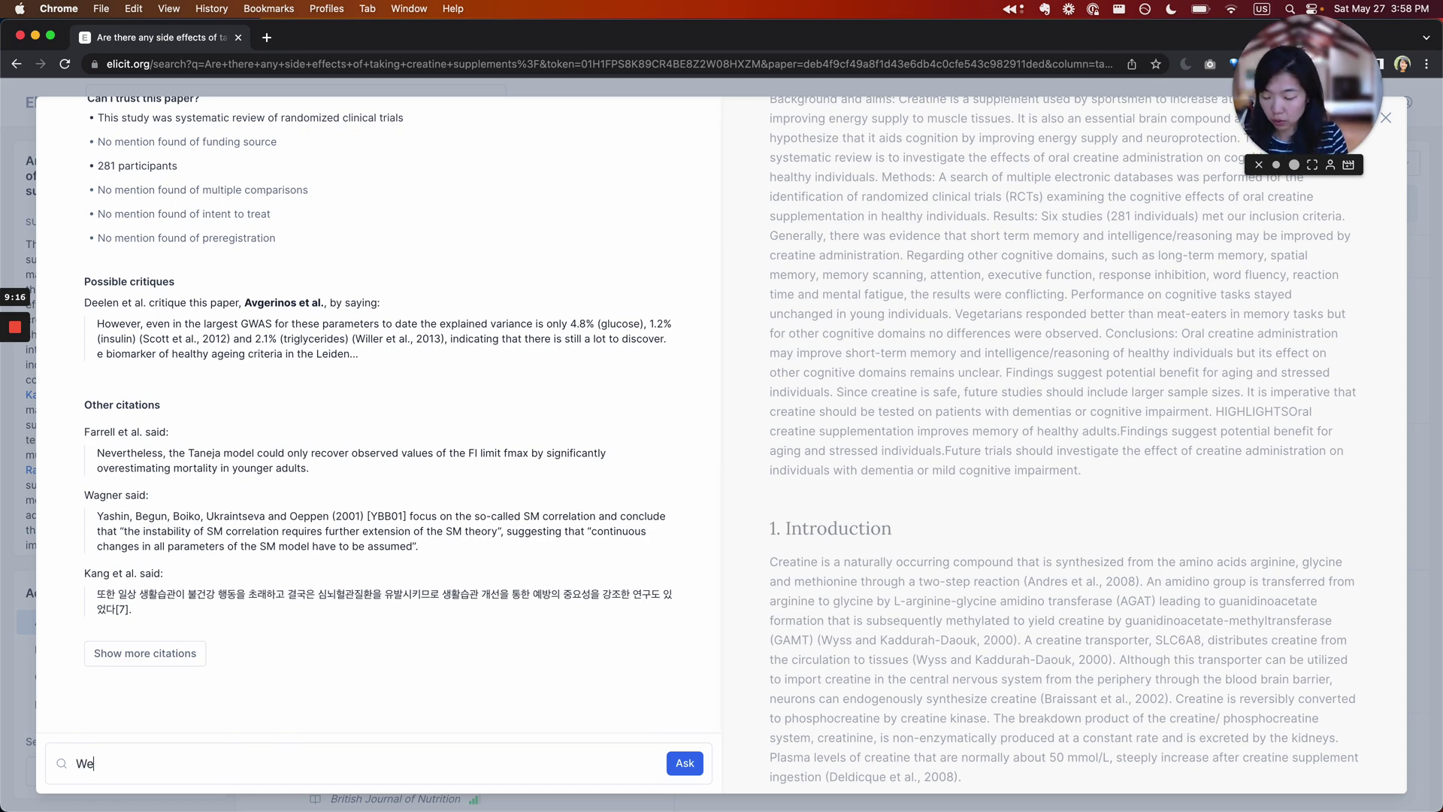
type("re vegetarians included?")
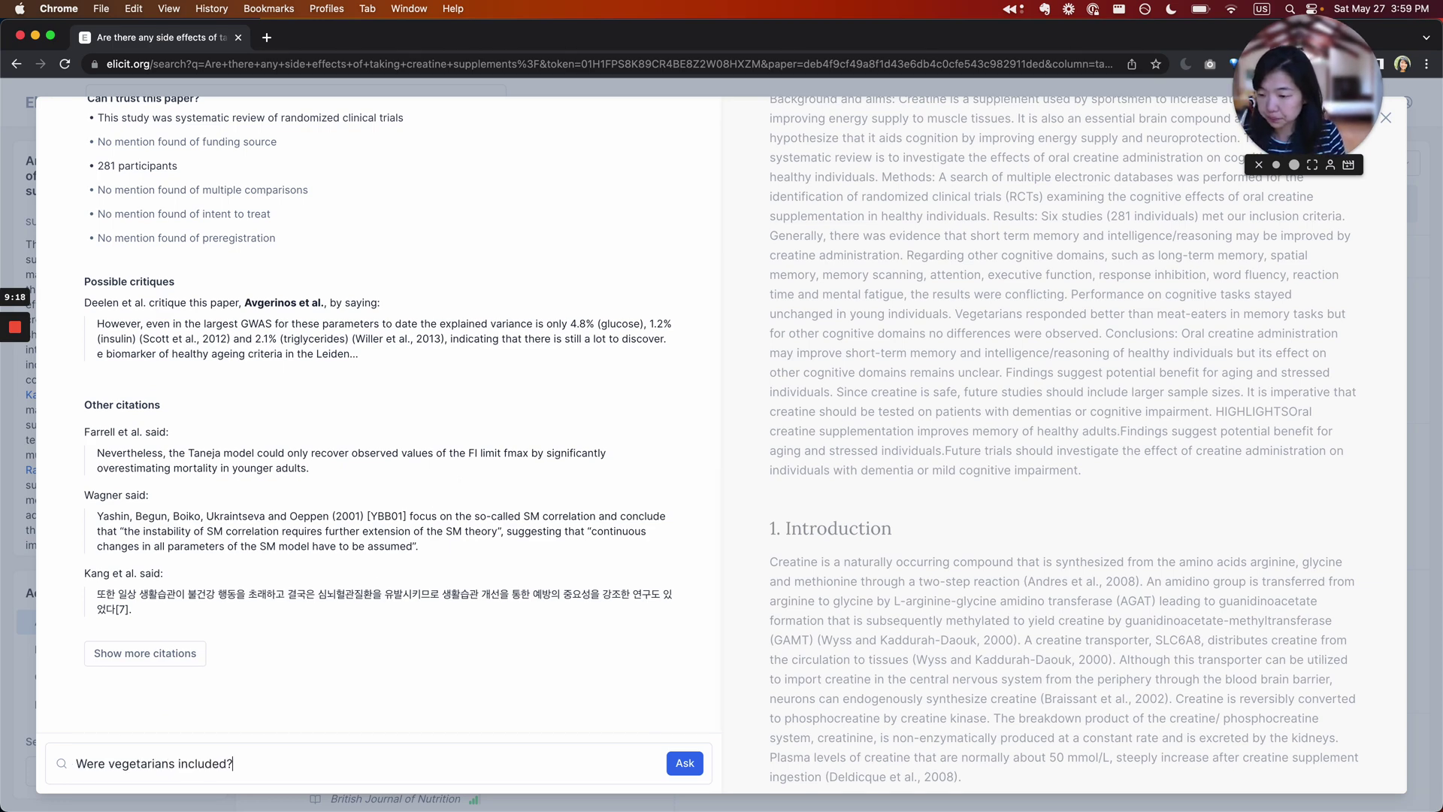
key("Return")
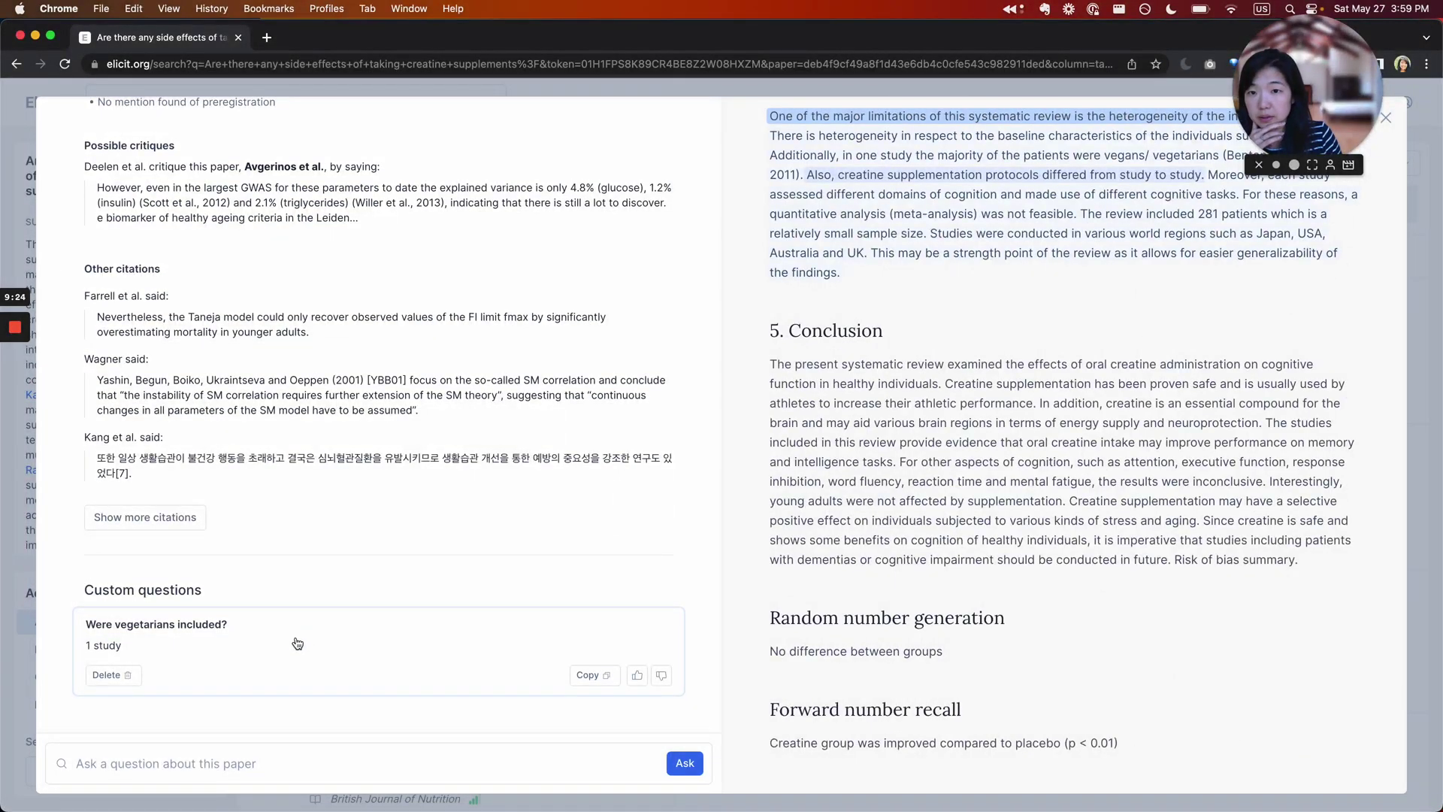
scroll(1000, 438, "up", 3)
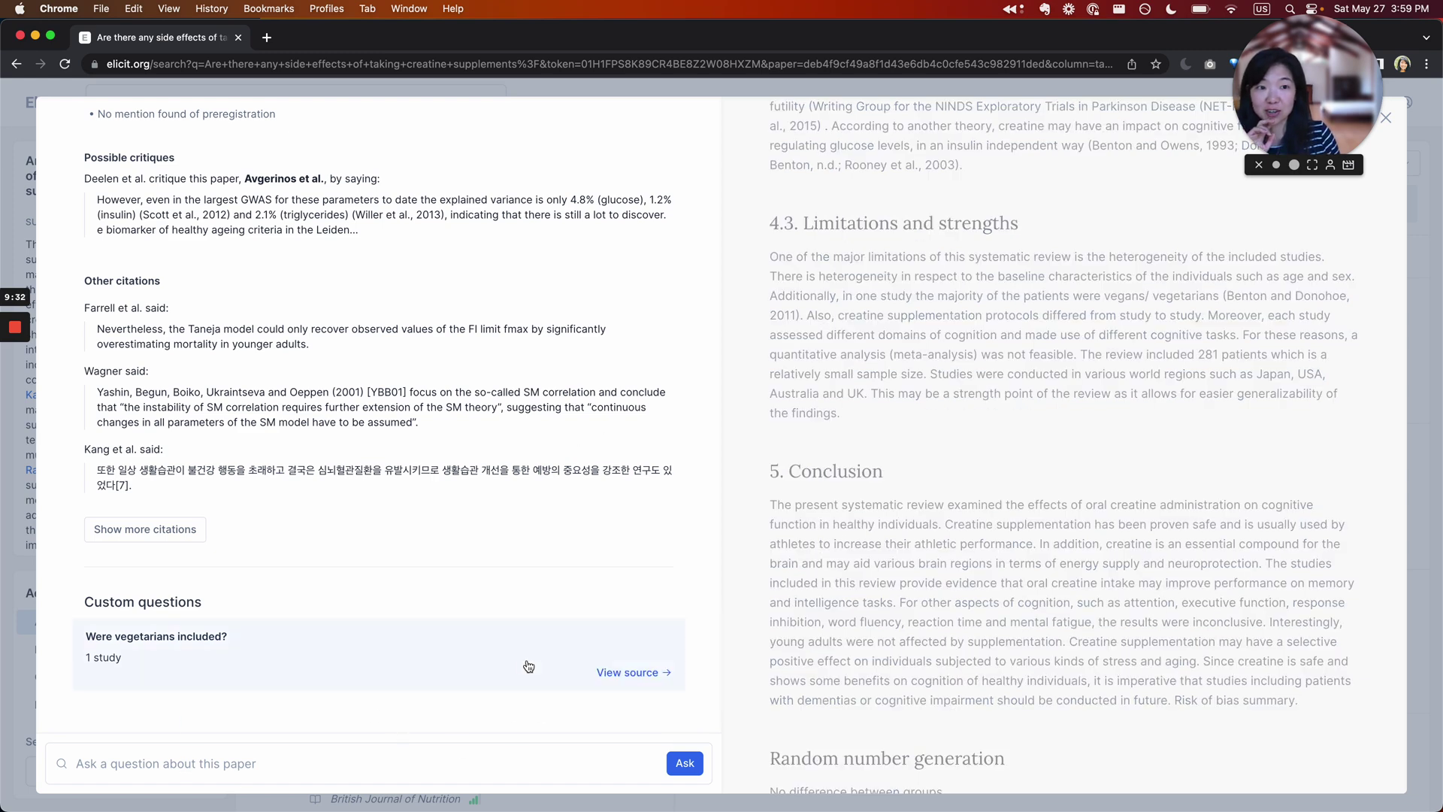
left_click(359, 766)
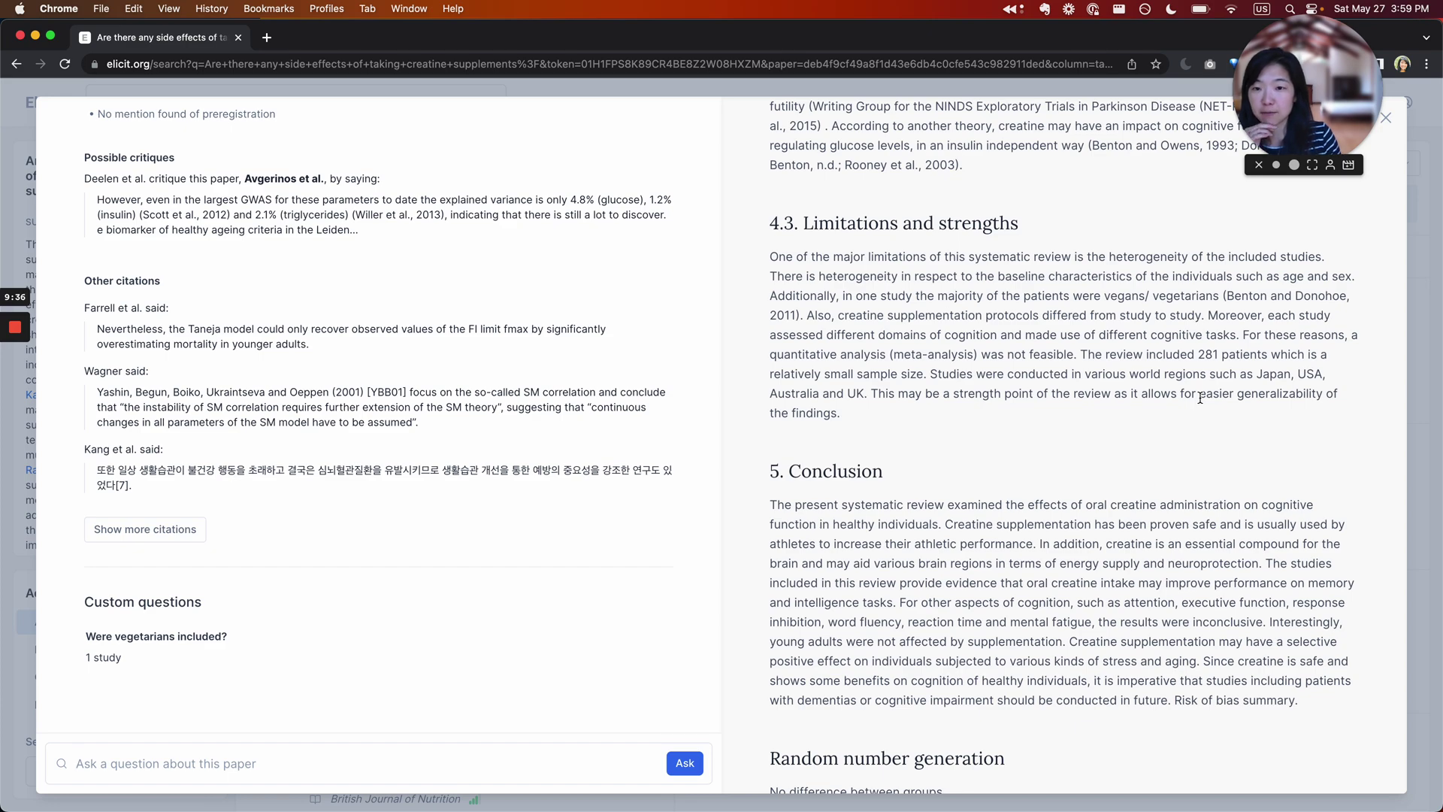
Close the paper details and check the Export as format options.
left_click(1388, 119)
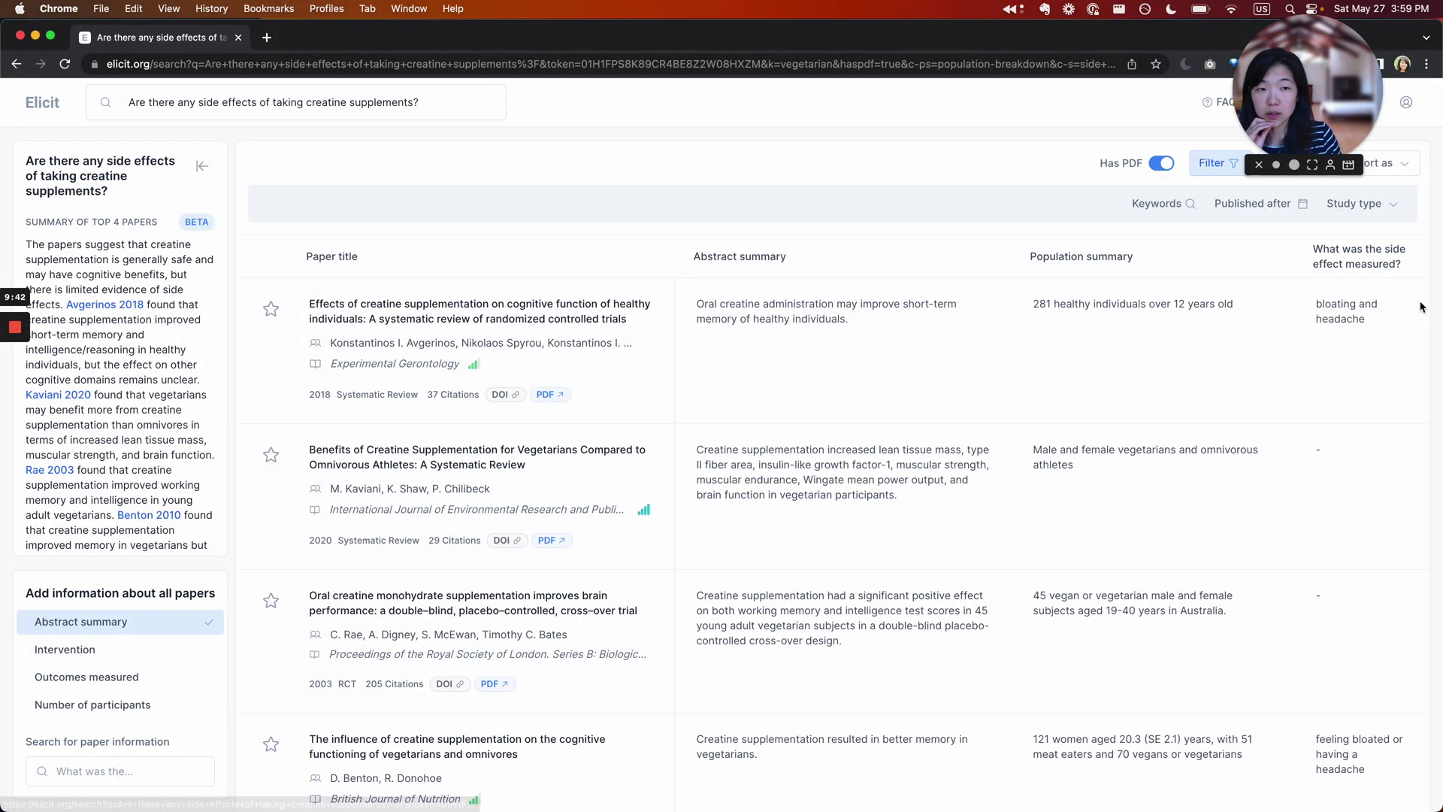
scroll(926, 567, "down", 3)
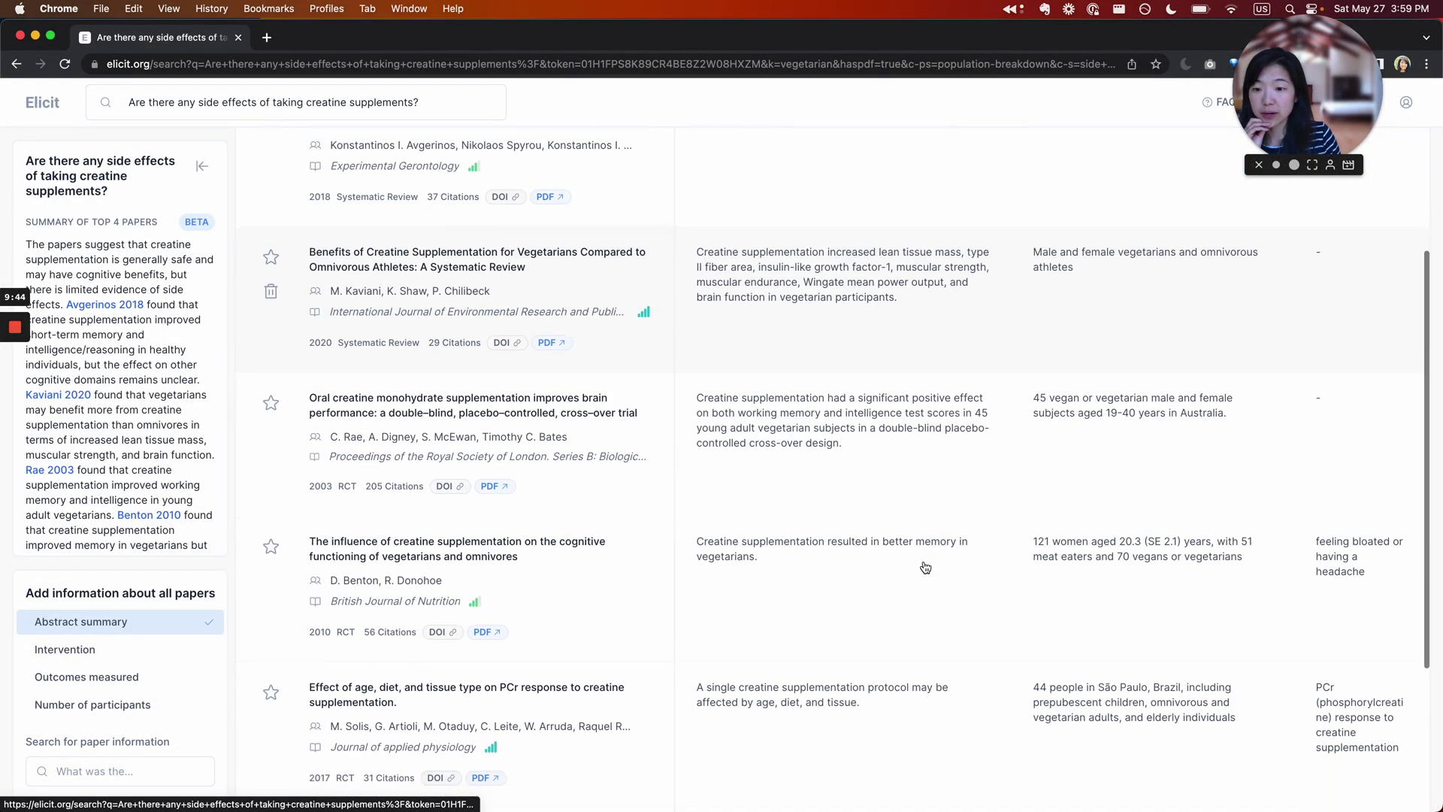
scroll(1206, 435, "up", 3)
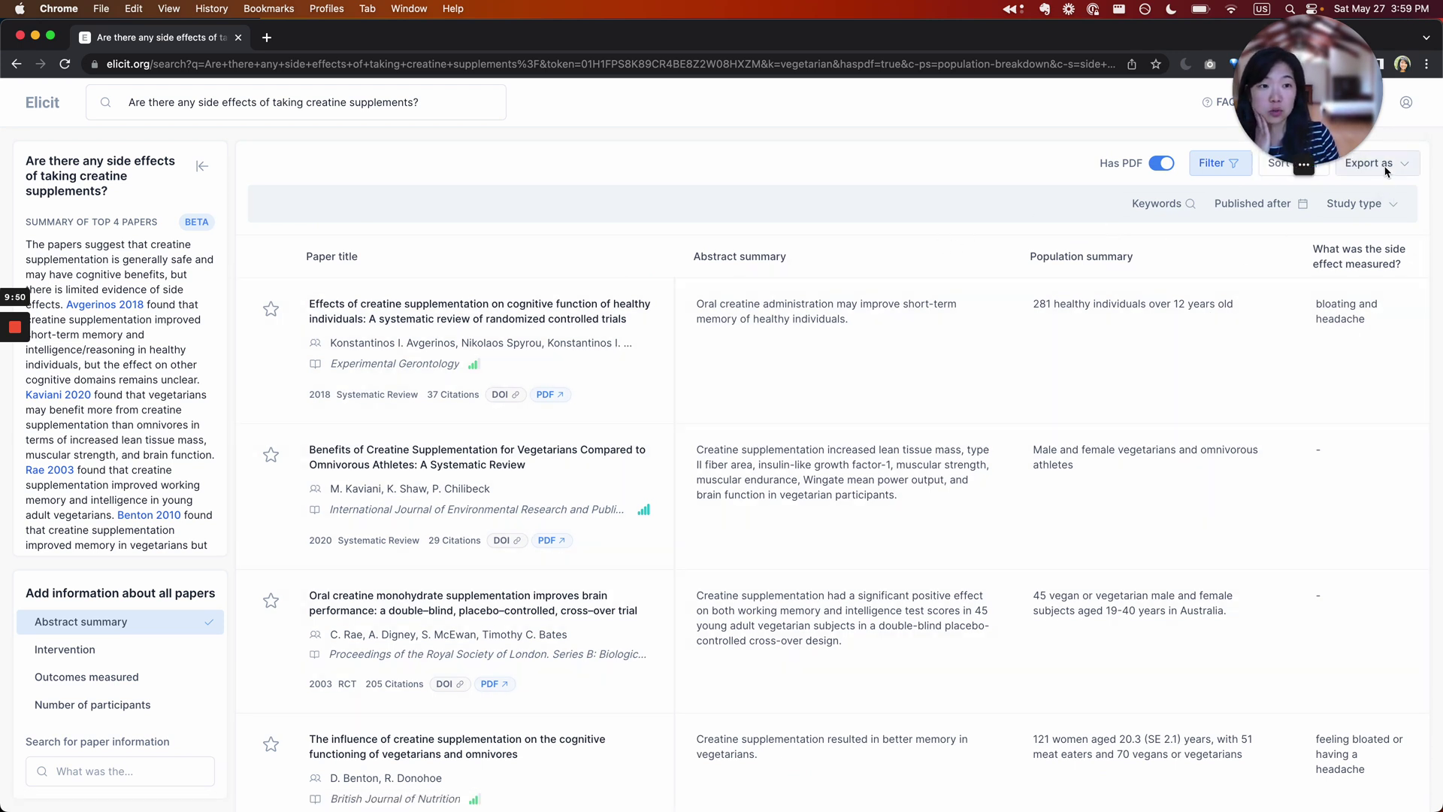
left_click_drag(1352, 135, 1270, 136)
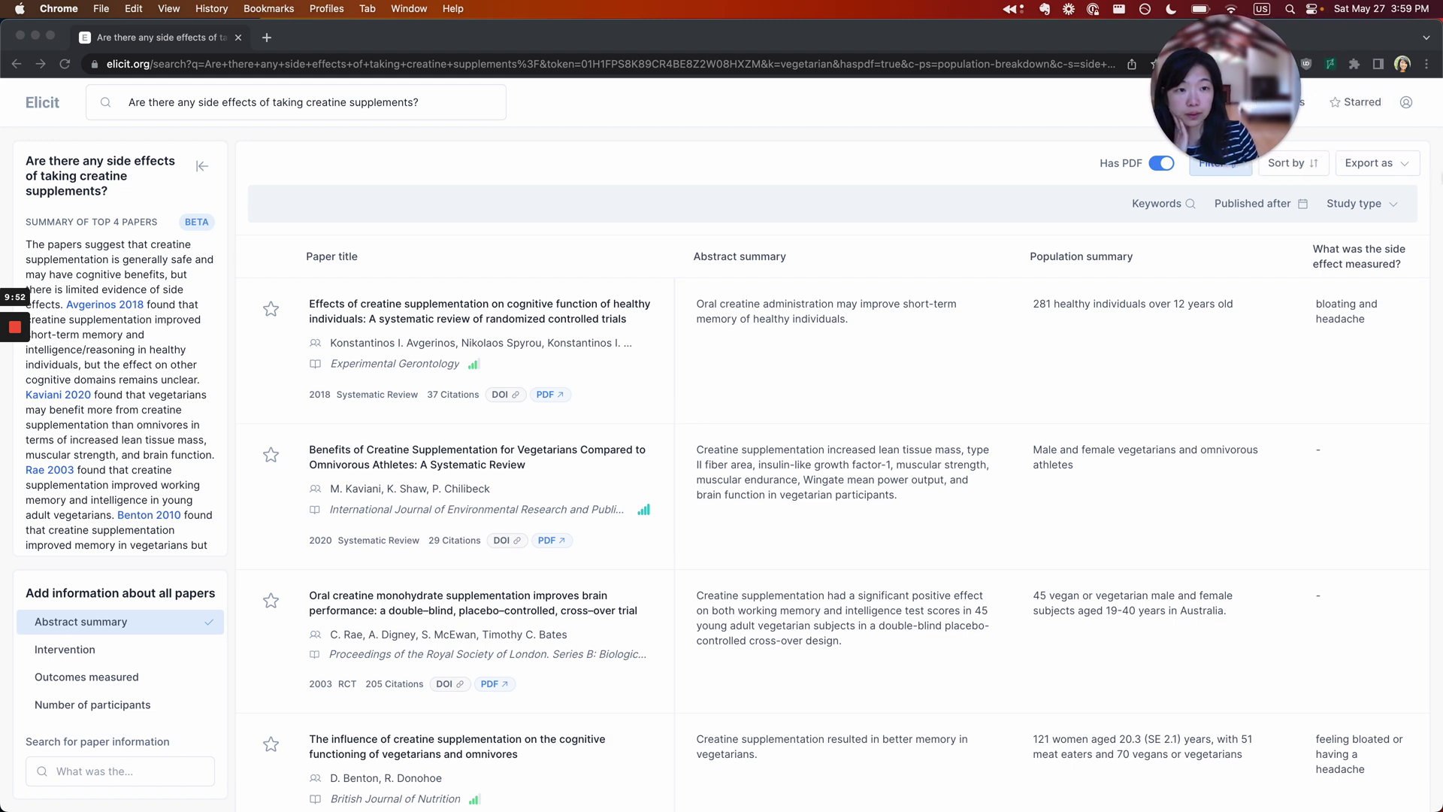
left_click(1375, 164)
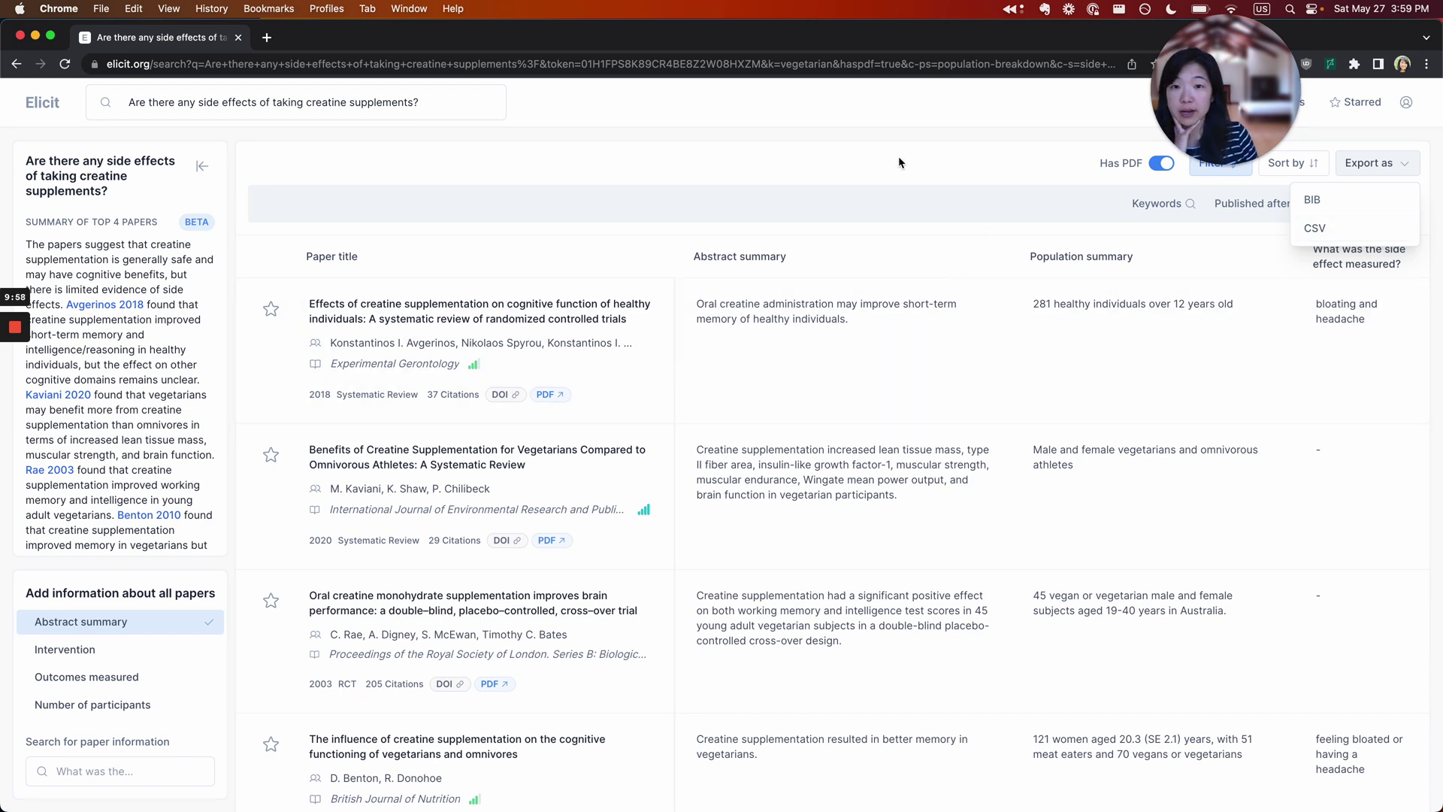
Copy the results page URL and open a new browser tab.
left_click(552, 66)
key("super+c")
key("super+t")
key("super+v")
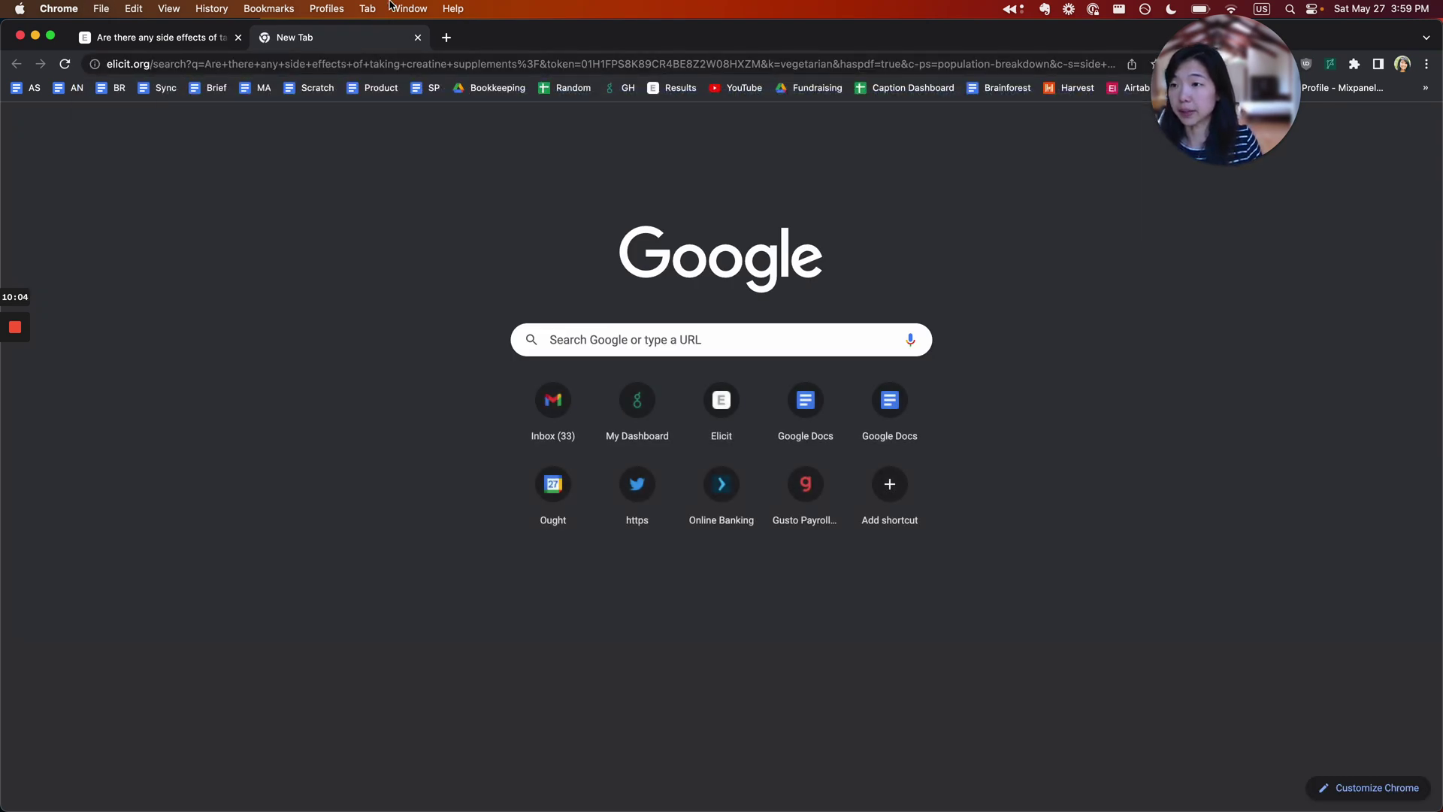
Load the copied vegetarian-filtered creatine results link in the second tab.
left_click(369, 65)
left_click(367, 70)
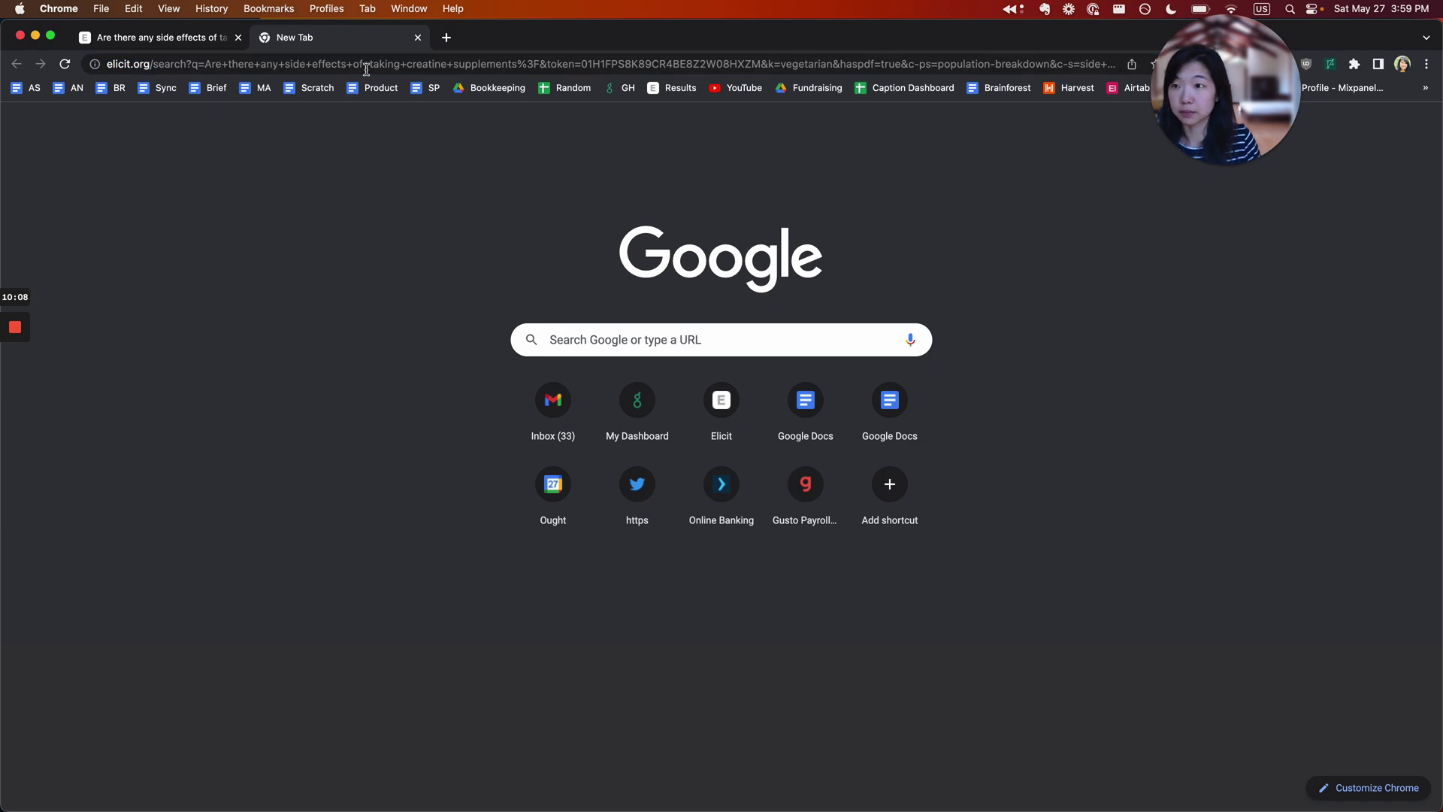
key("Return")
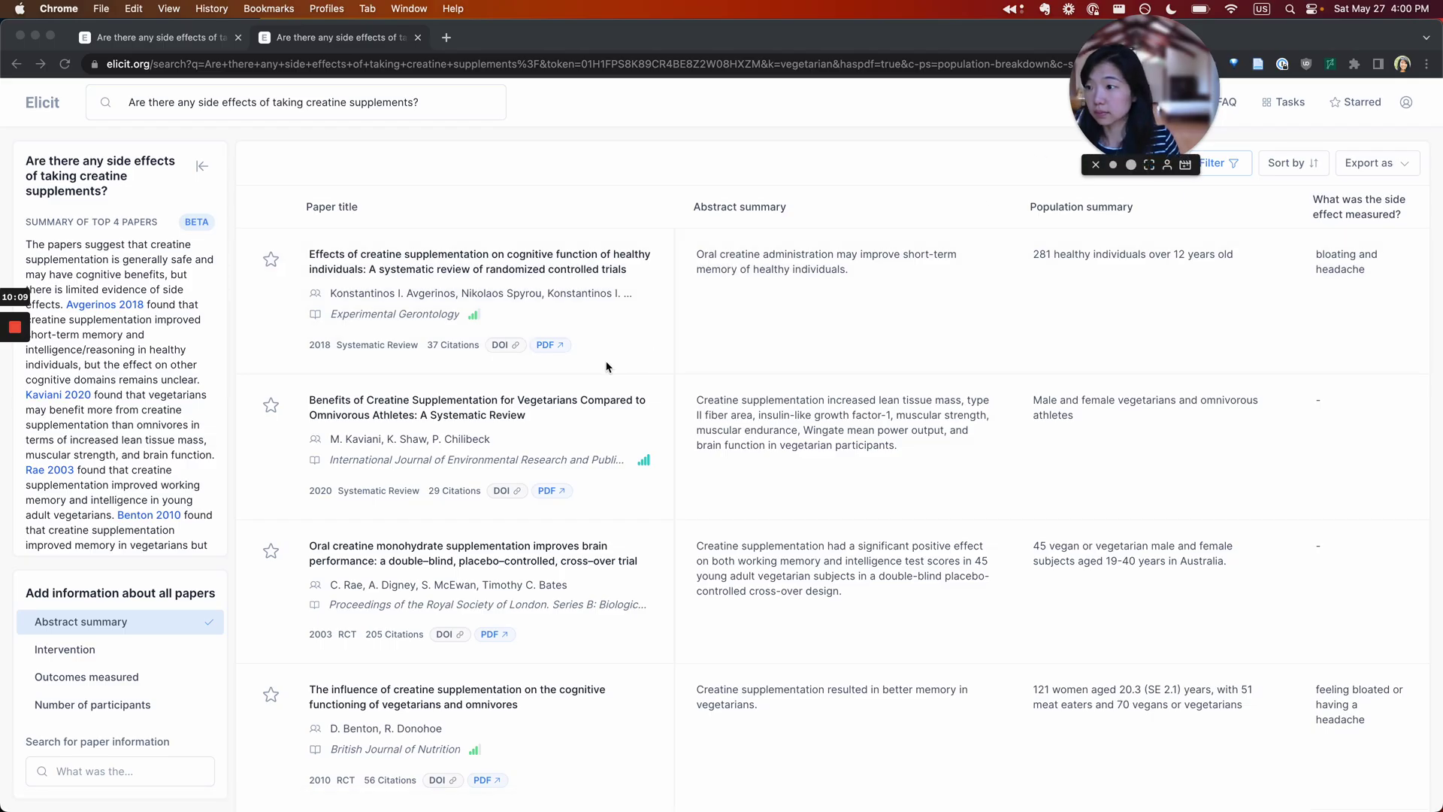
scroll(607, 366, "down", 2)
scroll(607, 366, "up", 2)
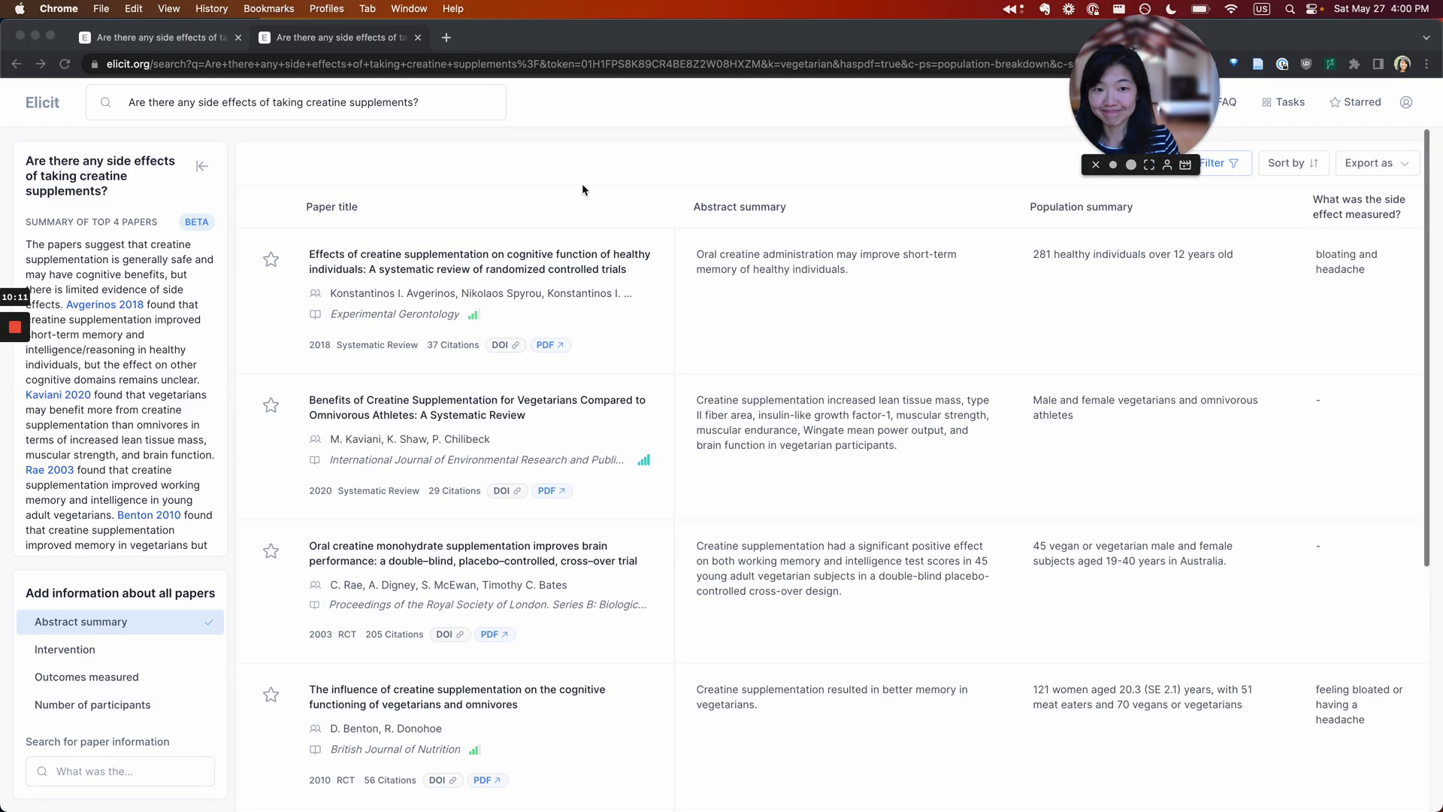